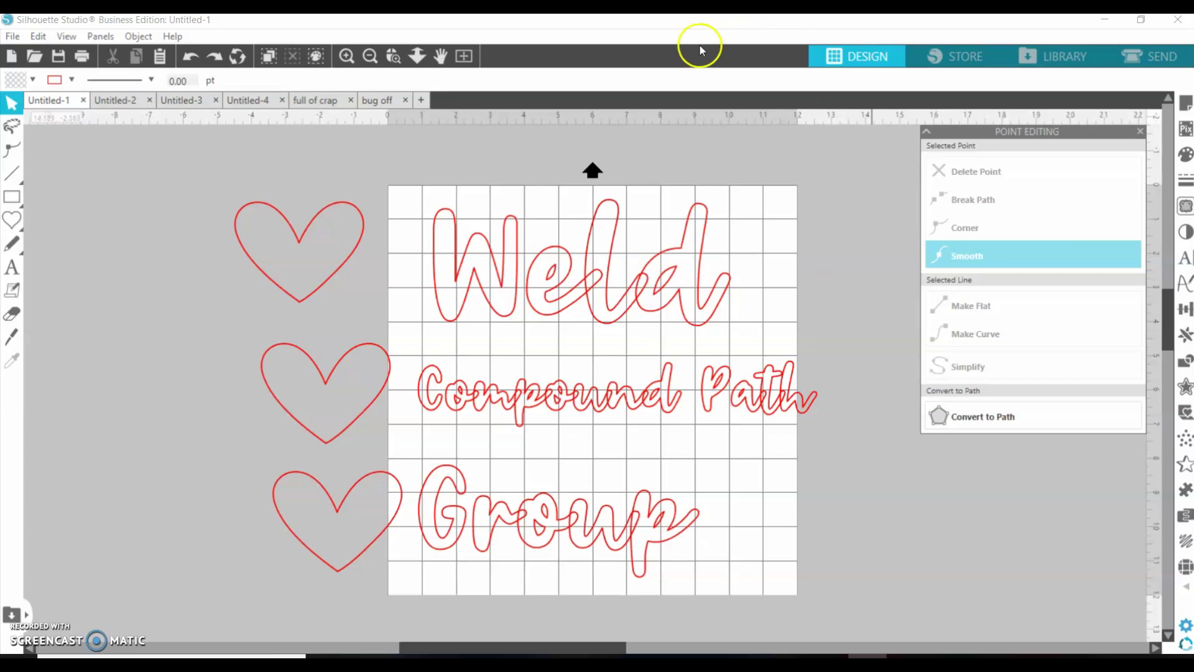
{"action": "left_click", "coordinate": [471, 227]}
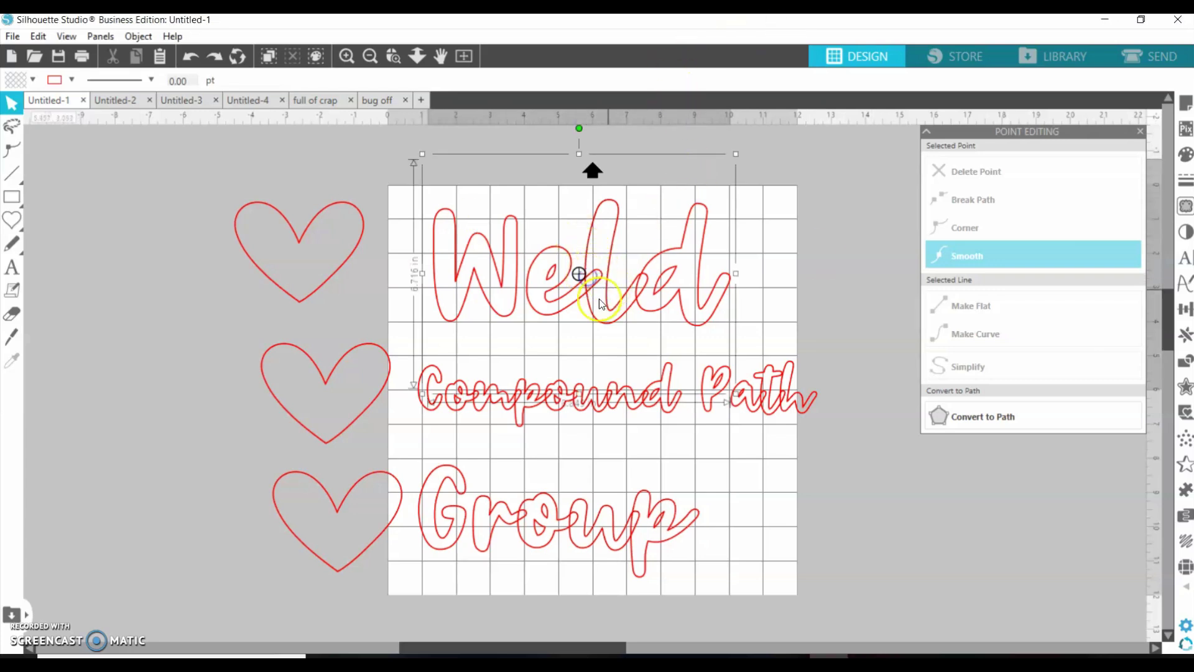
{"action": "left_click", "coordinate": [540, 408]}
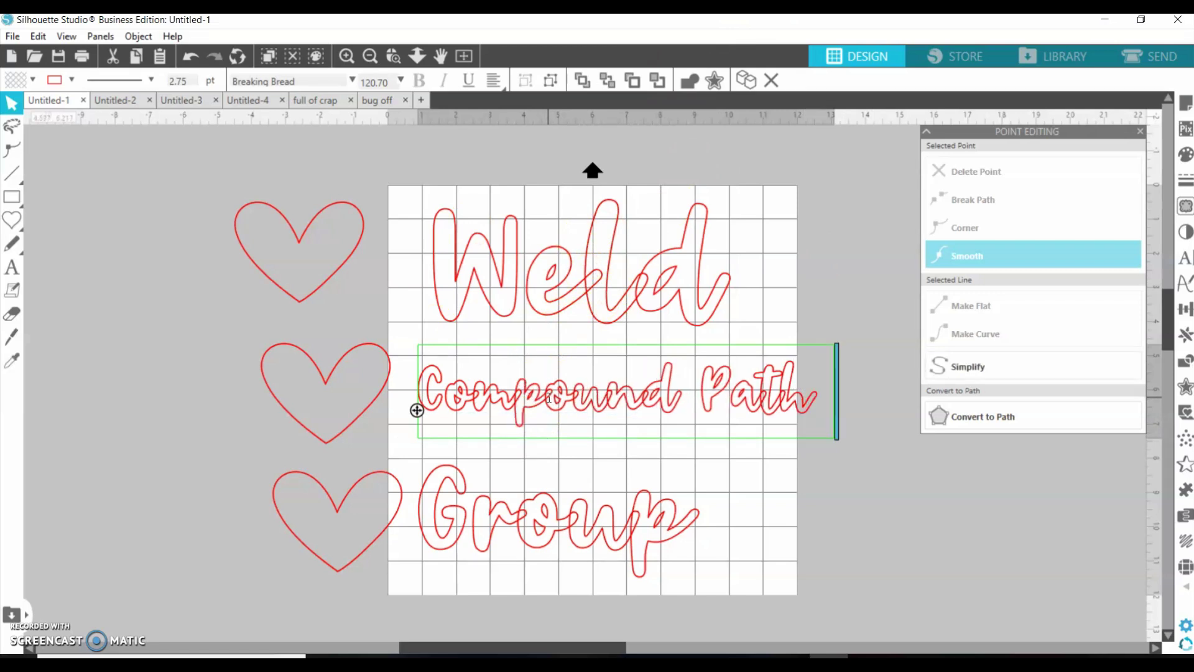
{"action": "left_click", "coordinate": [716, 260]}
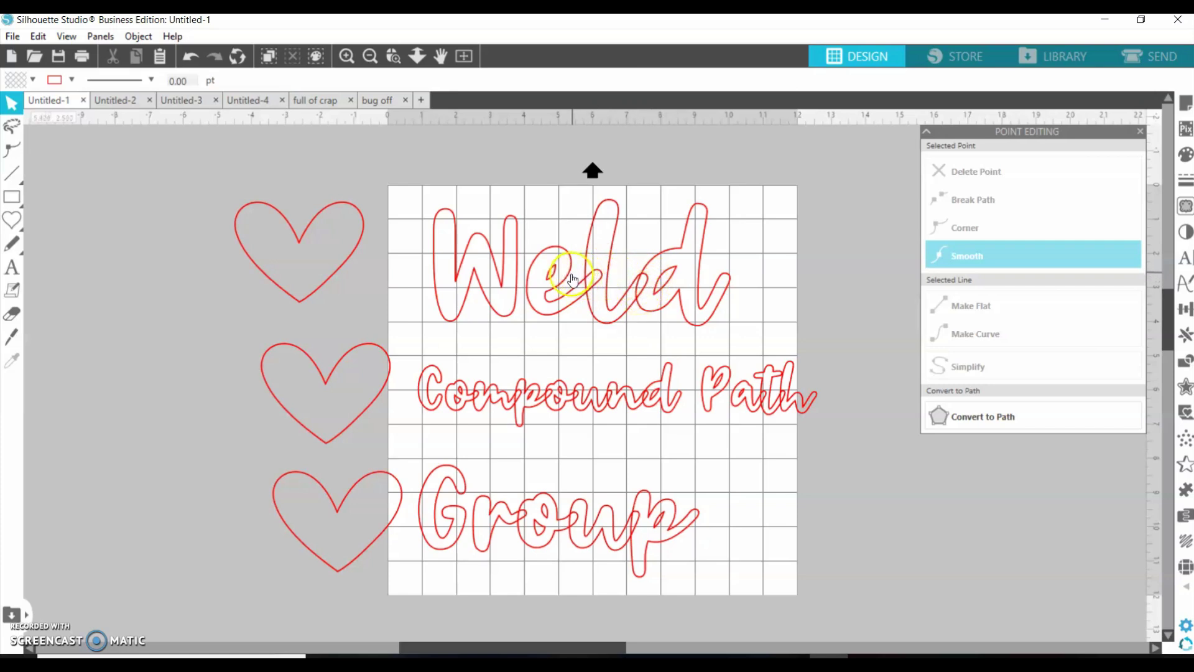
{"action": "left_click", "coordinate": [575, 276]}
{"action": "right_click", "coordinate": [654, 281]}
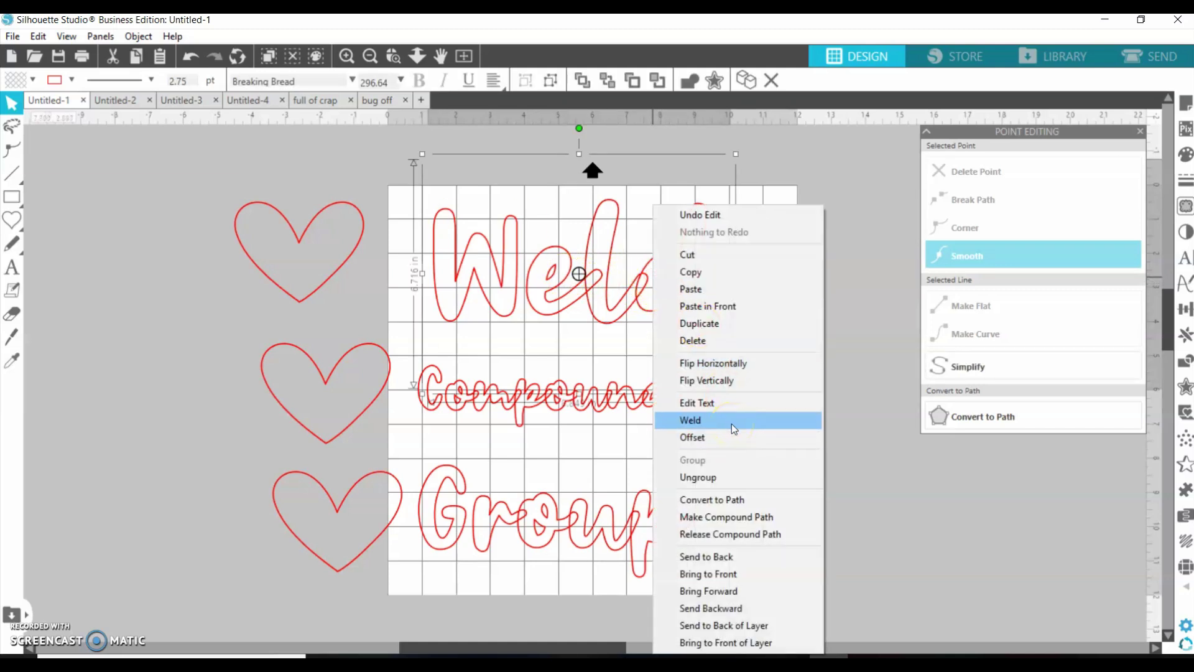
{"action": "left_click", "coordinate": [734, 428]}
{"action": "left_click", "coordinate": [584, 284]}
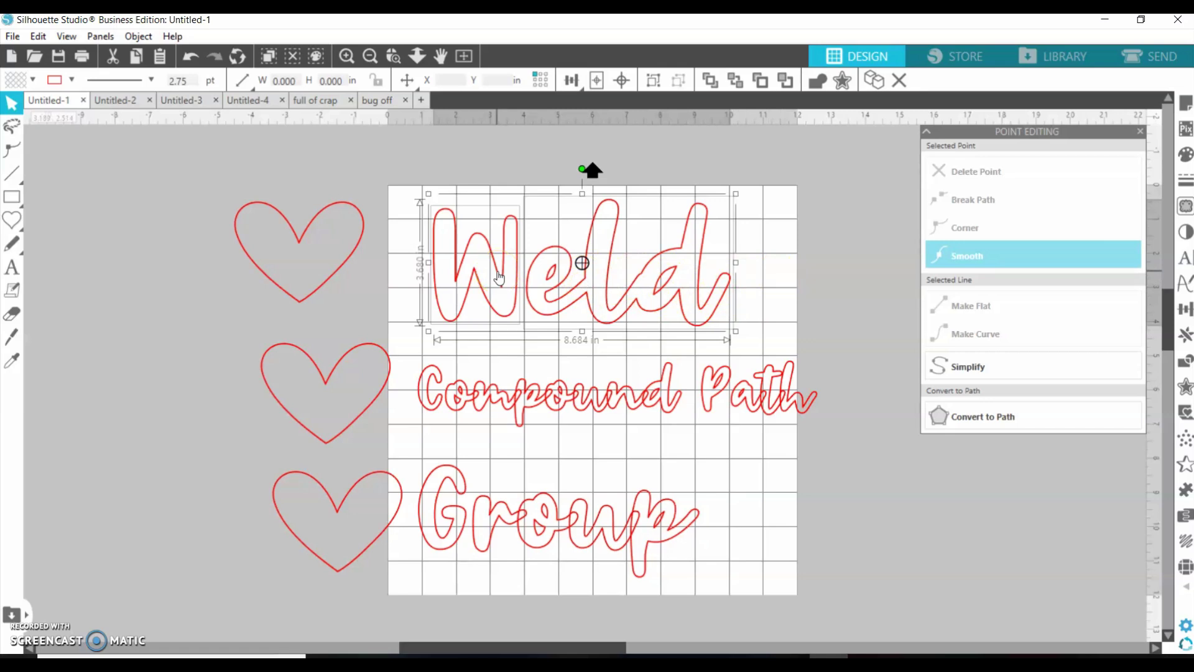
Step: Undo the earlier weld, set the top heart over the W and weld it to 'Weld'
{"action": "left_click", "coordinate": [192, 58]}
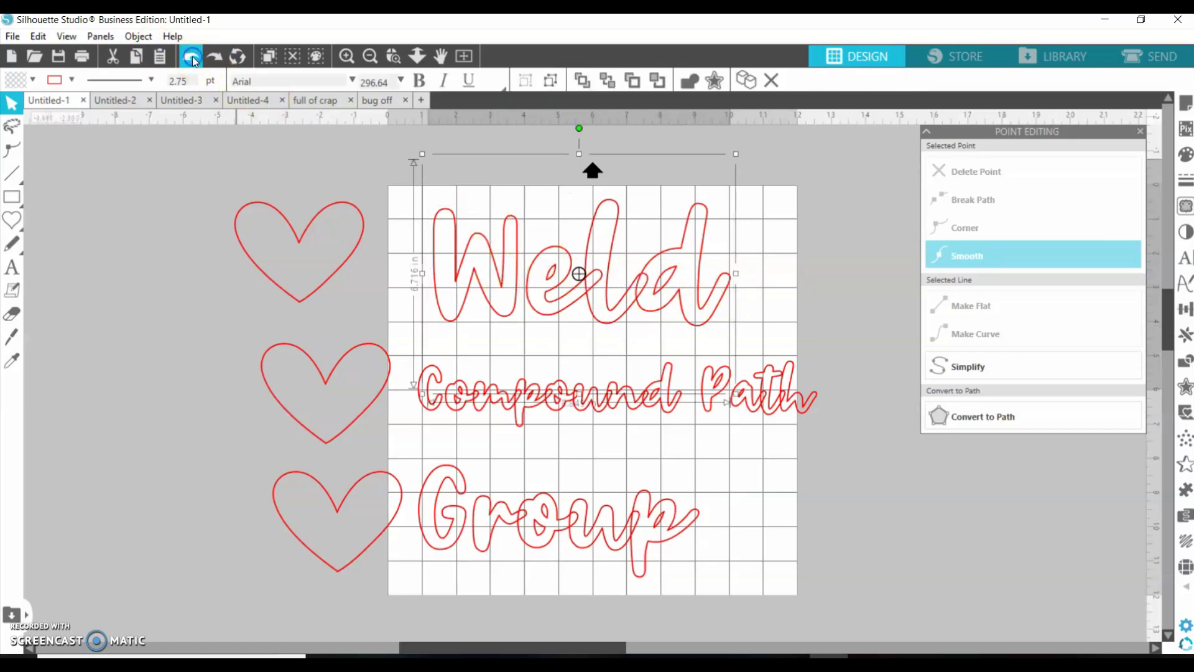
{"action": "left_click", "coordinate": [255, 157]}
{"action": "left_click_drag", "start_coordinate": [288, 219], "coordinate": [460, 222]}
{"action": "left_click", "coordinate": [353, 167]}
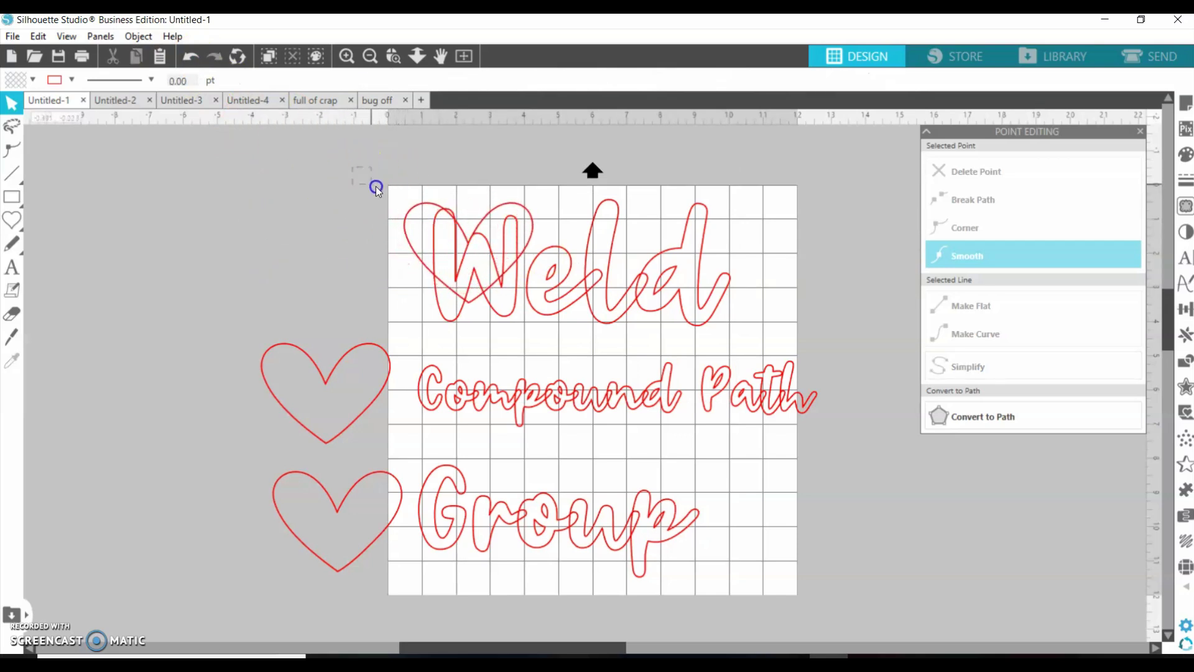
{"action": "left_click_drag", "start_coordinate": [377, 188], "coordinate": [652, 311]}
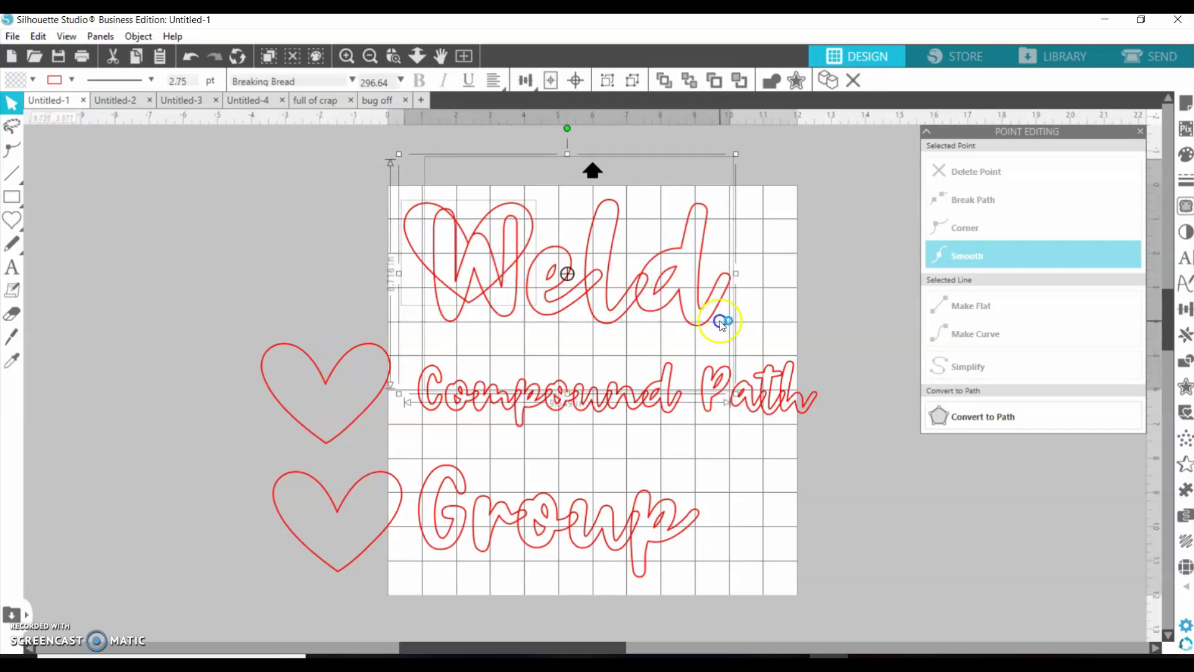
{"action": "left_click", "coordinate": [573, 259]}
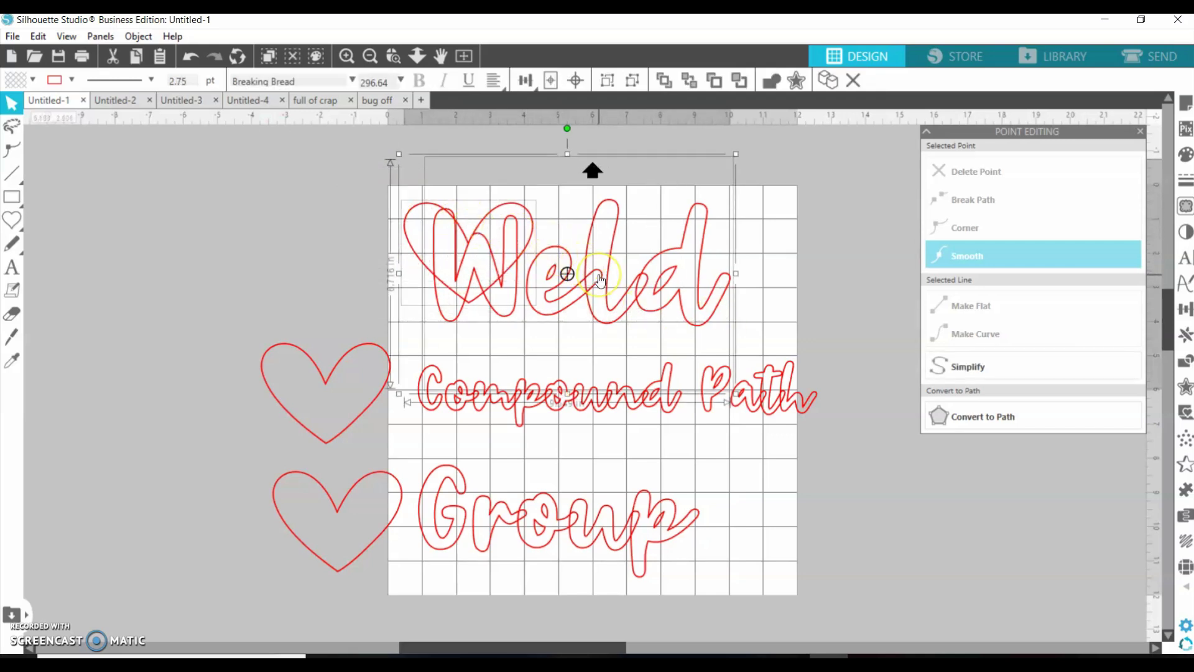
{"action": "right_click", "coordinate": [601, 280]}
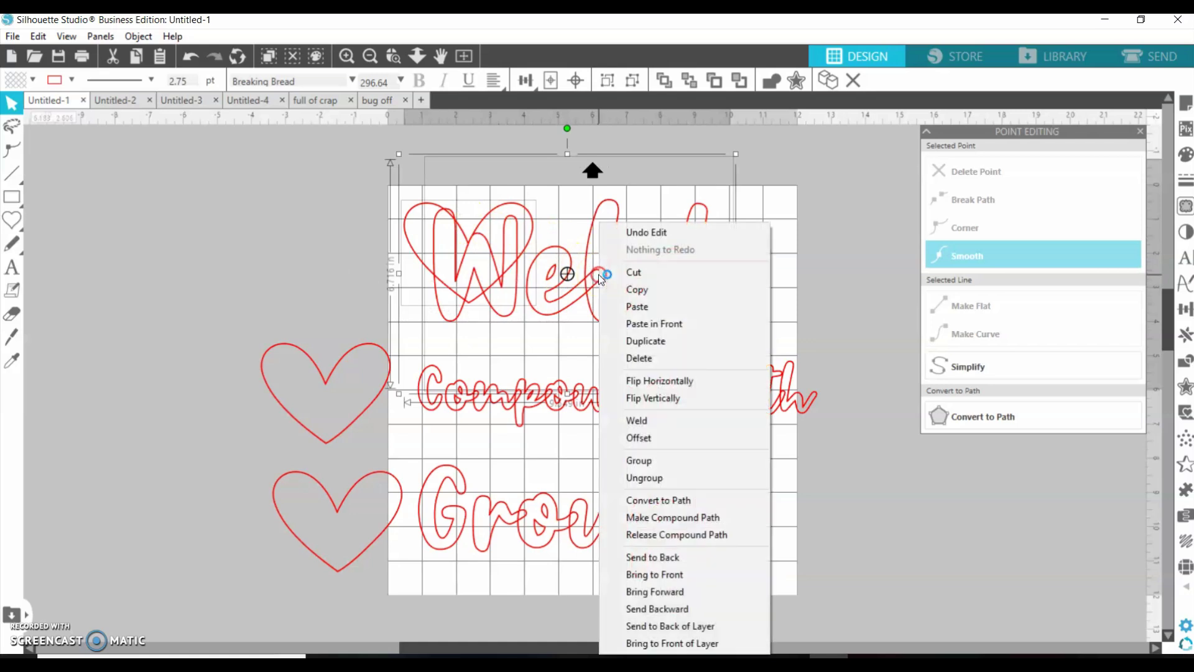
{"action": "left_click", "coordinate": [637, 420]}
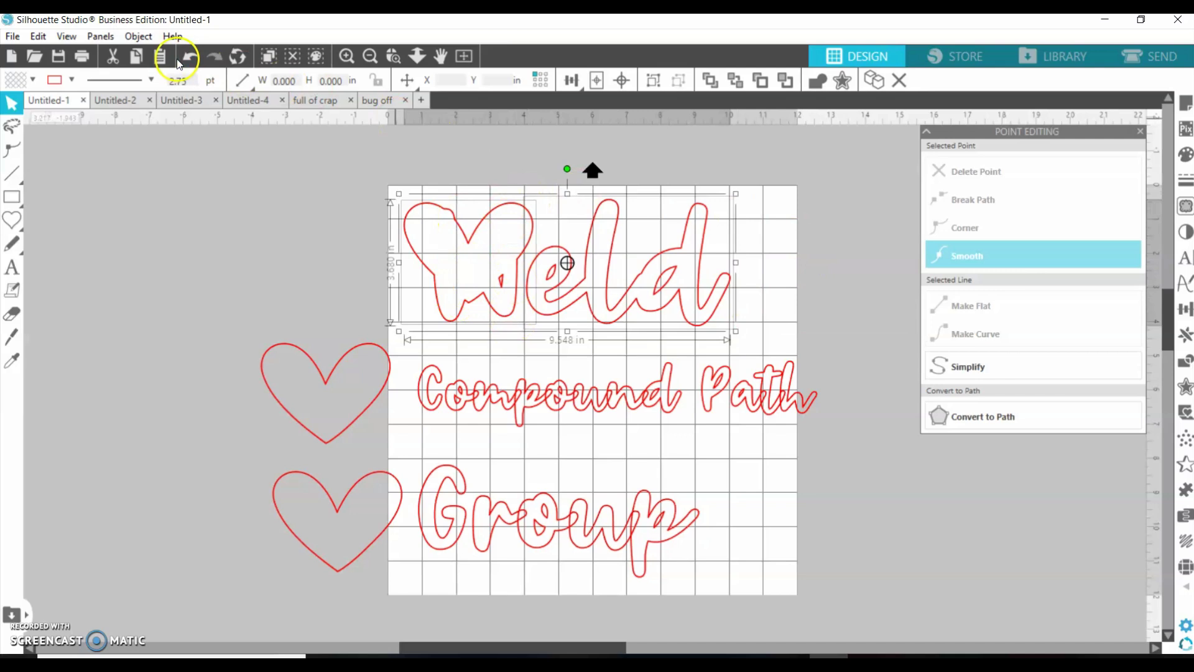
Step: Edit the welded shape's points and shift the eld letters slightly up and right
{"action": "left_click", "coordinate": [784, 243]}
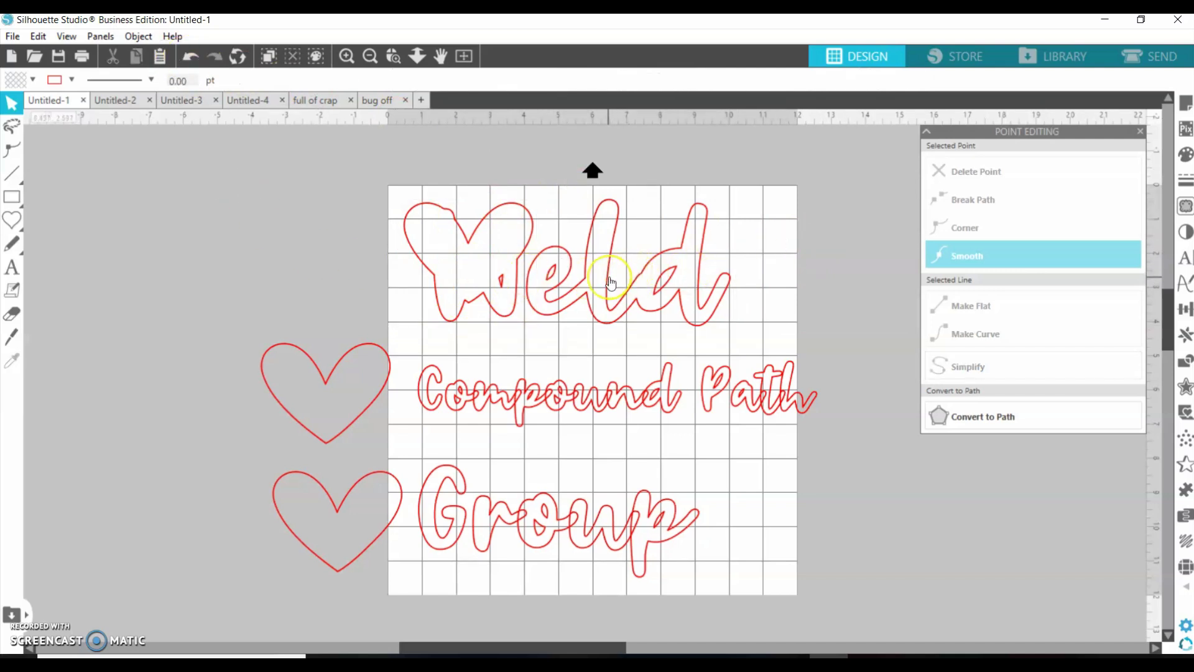
{"action": "double_click", "coordinate": [610, 283]}
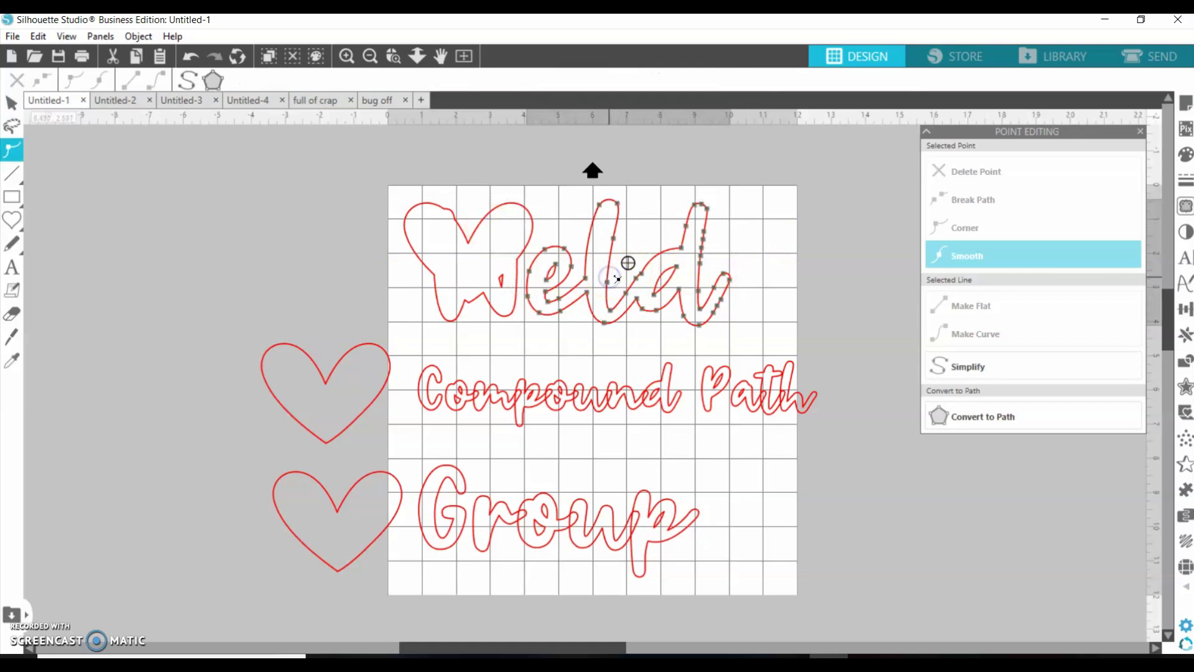
{"action": "left_click", "coordinate": [669, 240]}
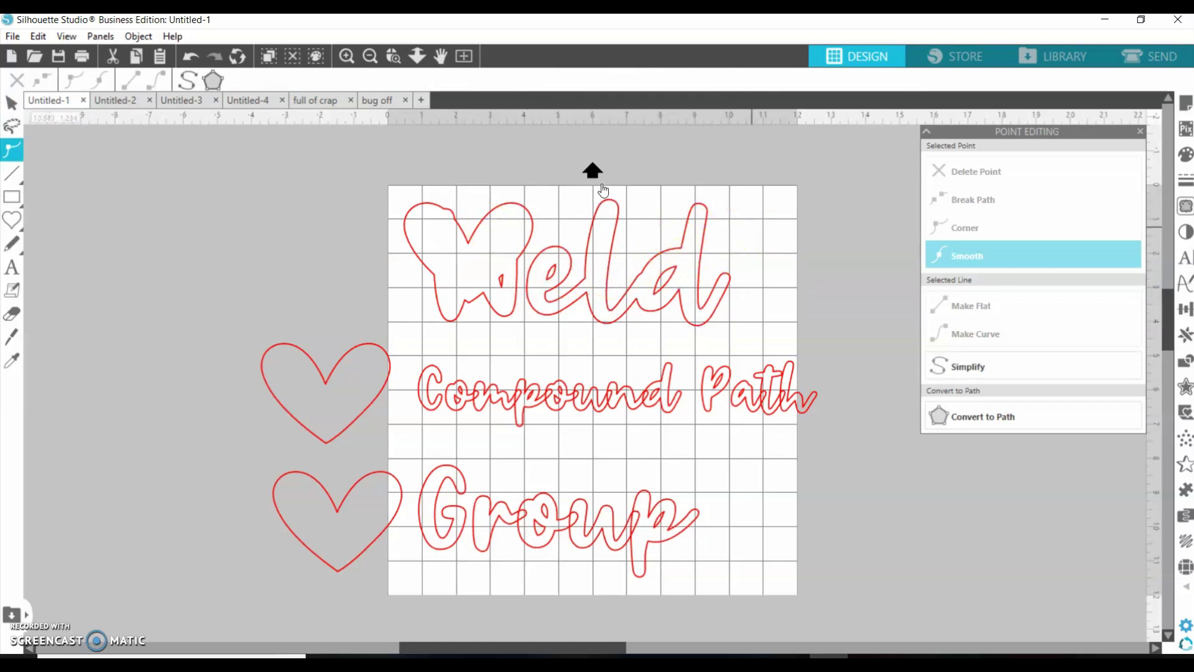
{"action": "mouse_move", "coordinate": [635, 289]}
{"action": "left_mouse_down"}
{"action": "mouse_move", "coordinate": [688, 277]}
{"action": "mouse_move", "coordinate": [625, 288]}
{"action": "mouse_move", "coordinate": [635, 287]}
{"action": "left_mouse_up"}
Step: Group the heart-W and eld letters into one Weld piece, then move Compound Path up-left
{"action": "left_click", "coordinate": [506, 259]}
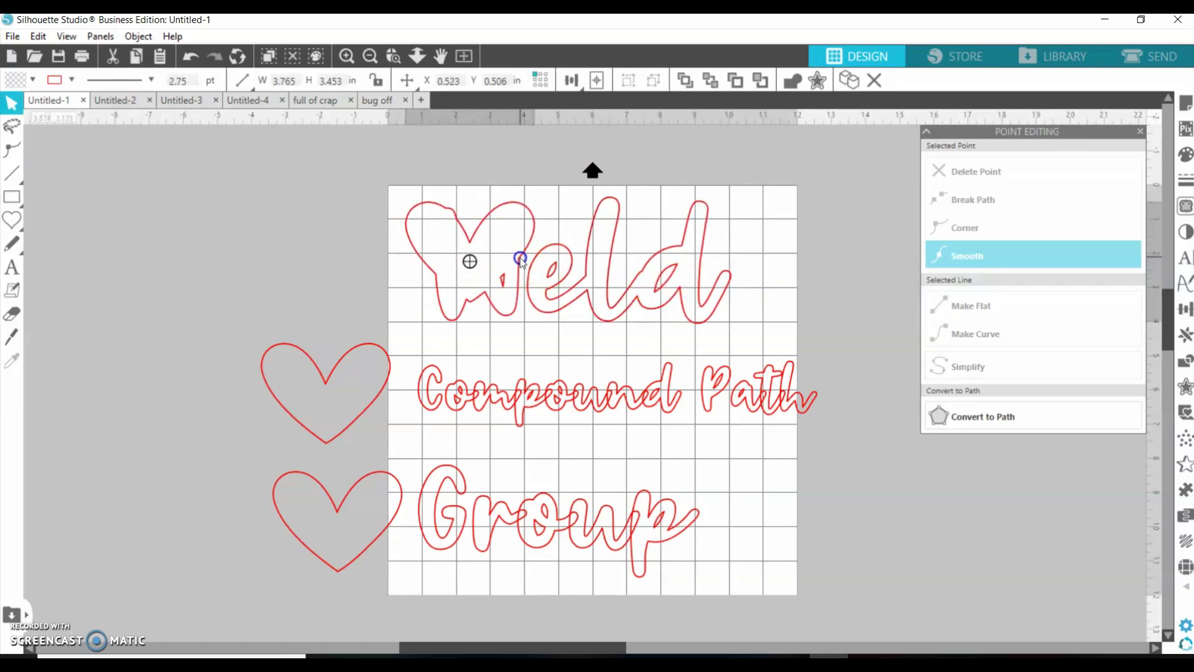
{"action": "left_click_drag", "start_coordinate": [400, 186], "coordinate": [743, 339]}
{"action": "right_click", "coordinate": [713, 295]}
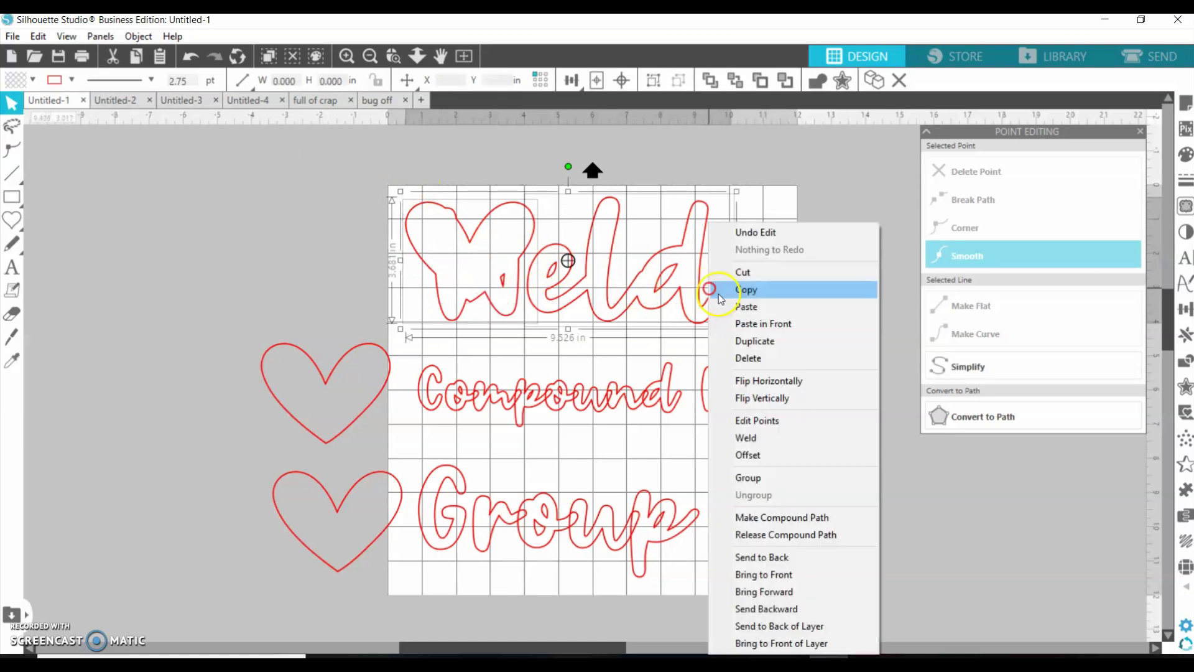
{"action": "left_click", "coordinate": [790, 474]}
{"action": "left_click", "coordinate": [647, 288]}
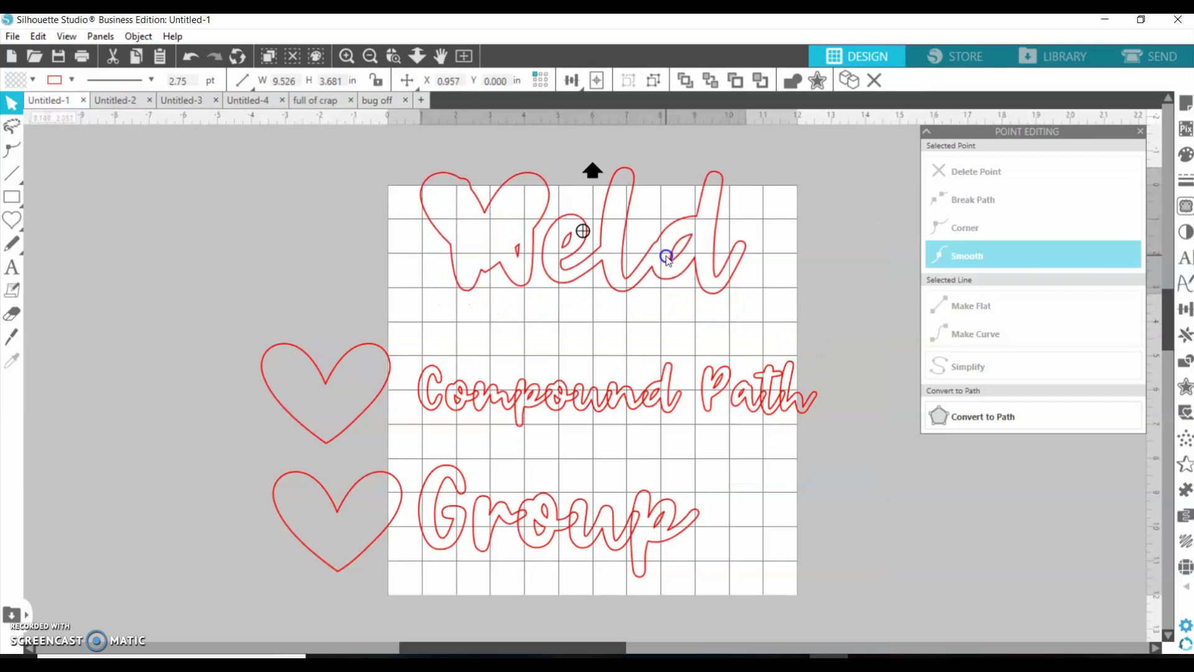
{"action": "left_click", "coordinate": [662, 253]}
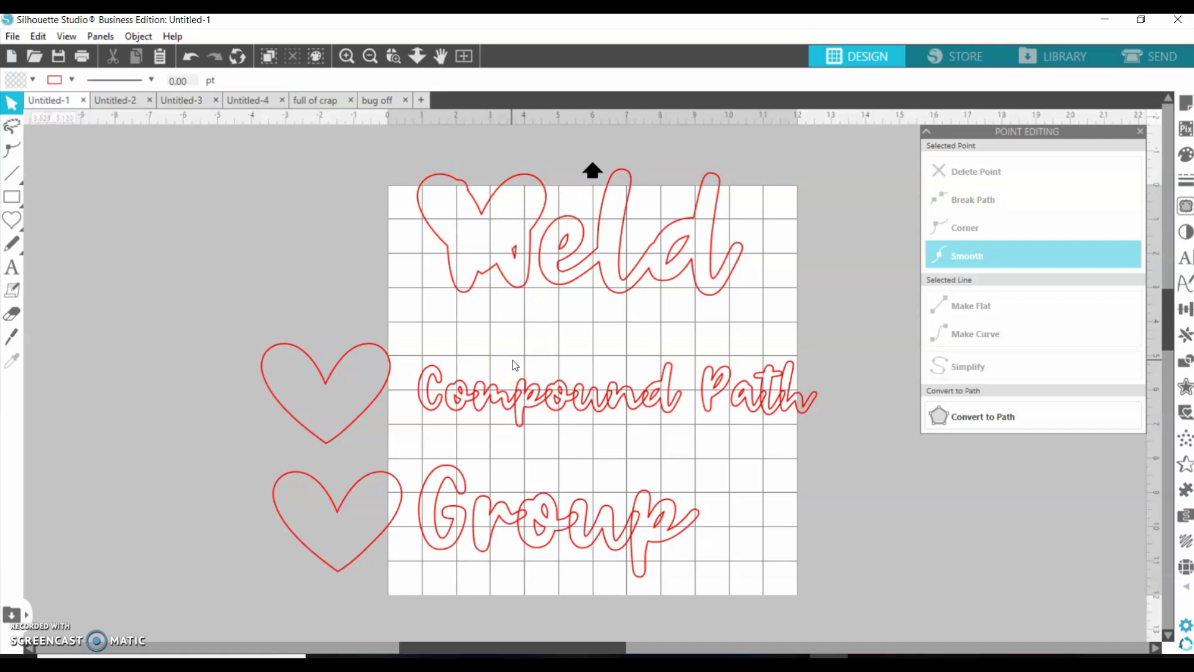
{"action": "left_click_drag", "start_coordinate": [522, 401], "coordinate": [514, 371]}
Step: Re-edit the Compound Path text and retype the G of Group
{"action": "left_click", "coordinate": [368, 395]}
{"action": "left_click", "coordinate": [464, 372]}
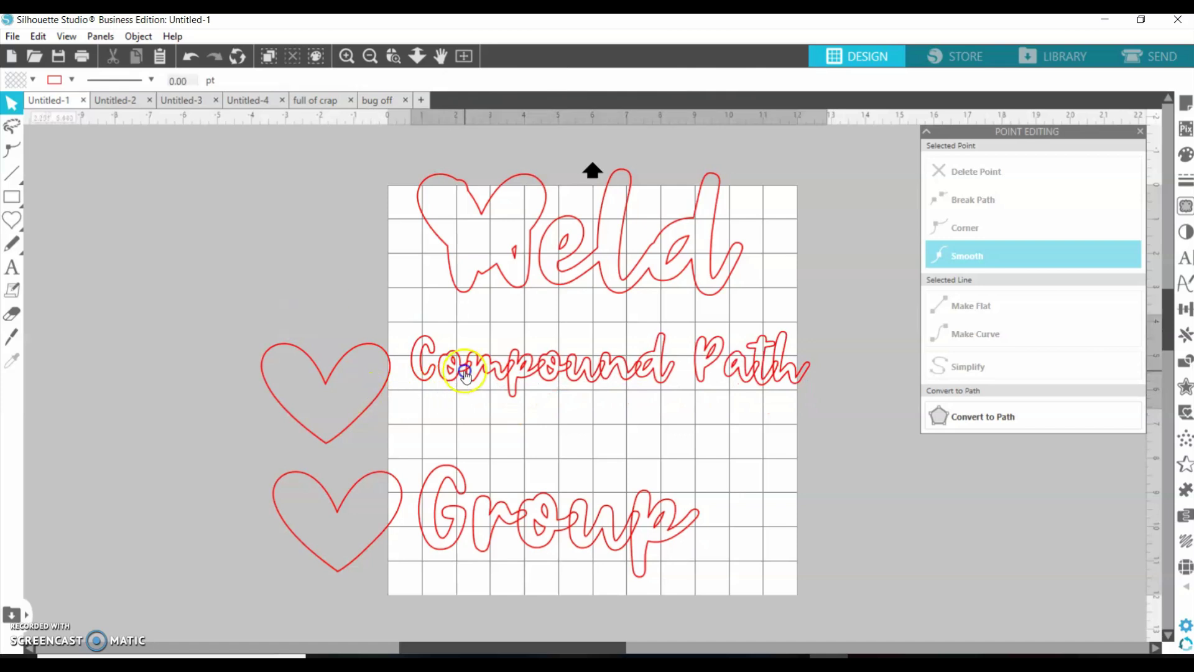
{"action": "double_click", "coordinate": [478, 373]}
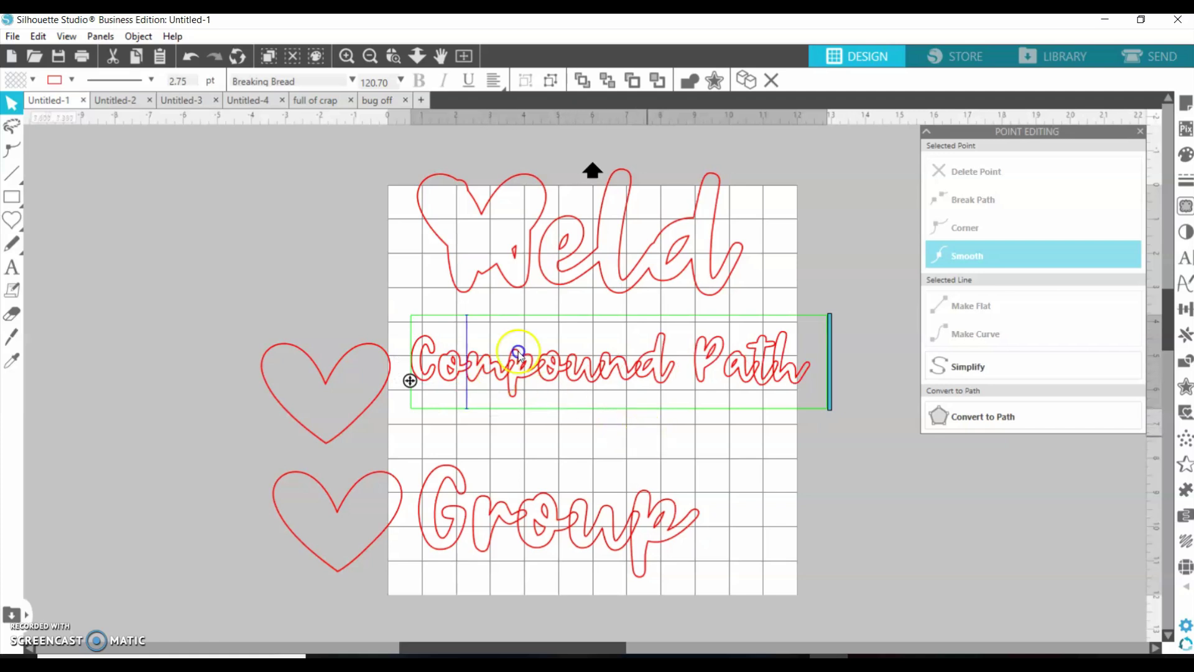
{"action": "key", "text": "Escape"}
{"action": "left_click", "coordinate": [480, 501]}
{"action": "double_click", "coordinate": [469, 515]}
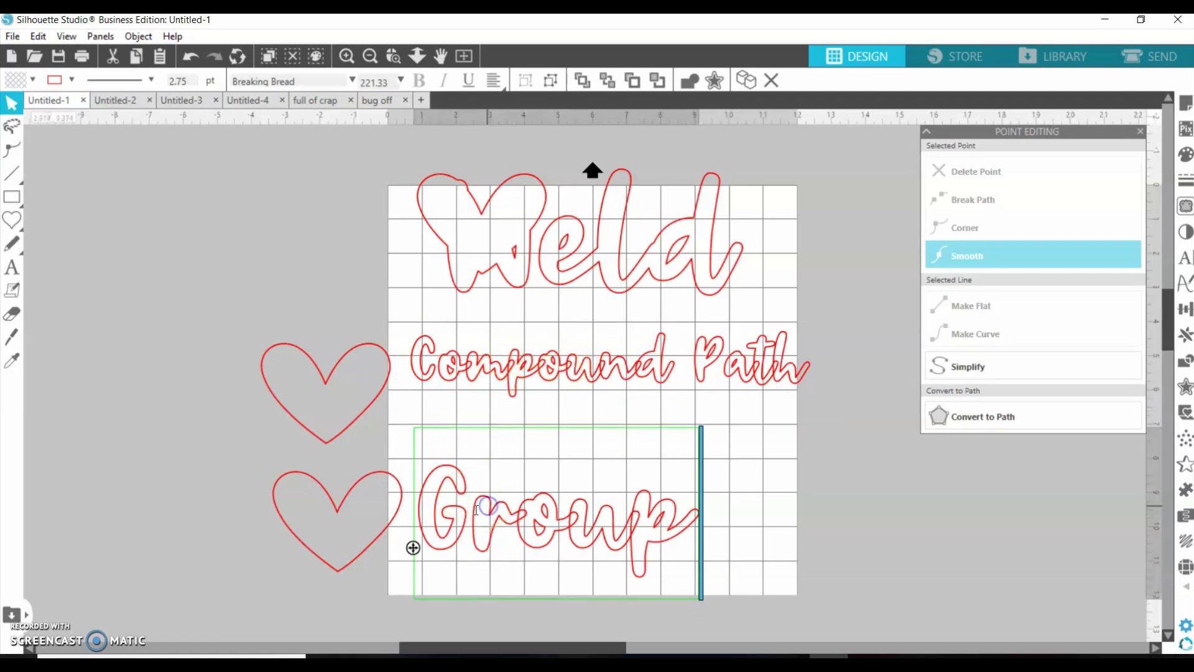
{"action": "key", "text": "BackSpace"}
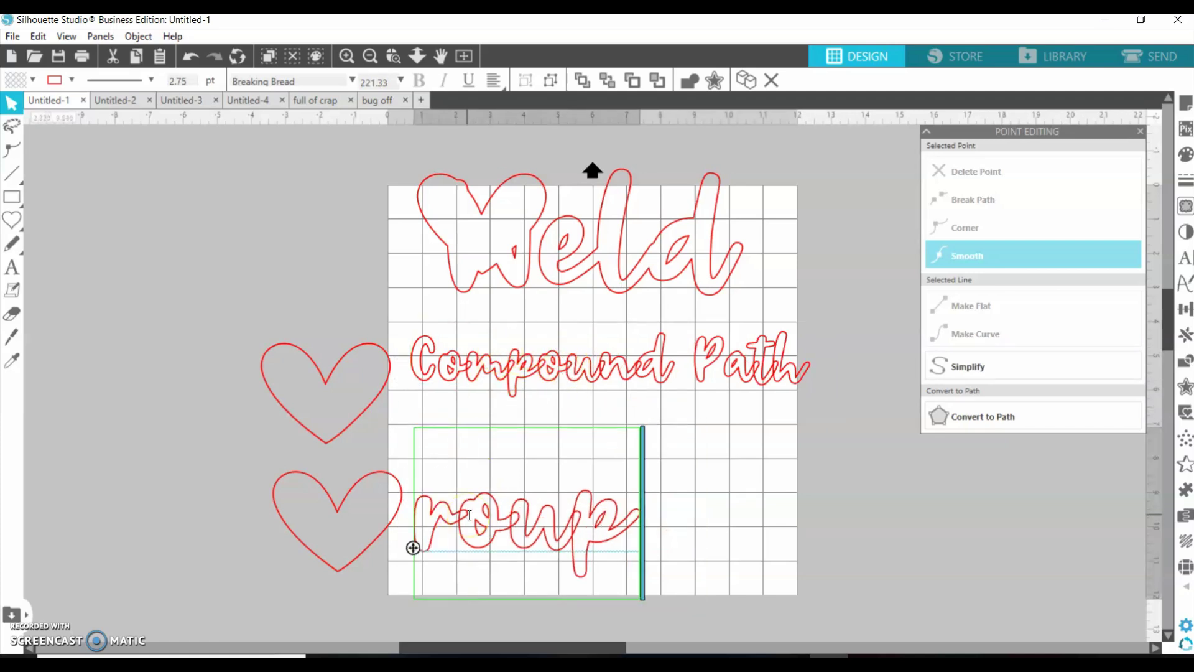
{"action": "type", "text": "G"}
Step: Make the heart and Compound Path text one compound path, then move the lower heart onto Group
{"action": "left_click", "coordinate": [373, 411]}
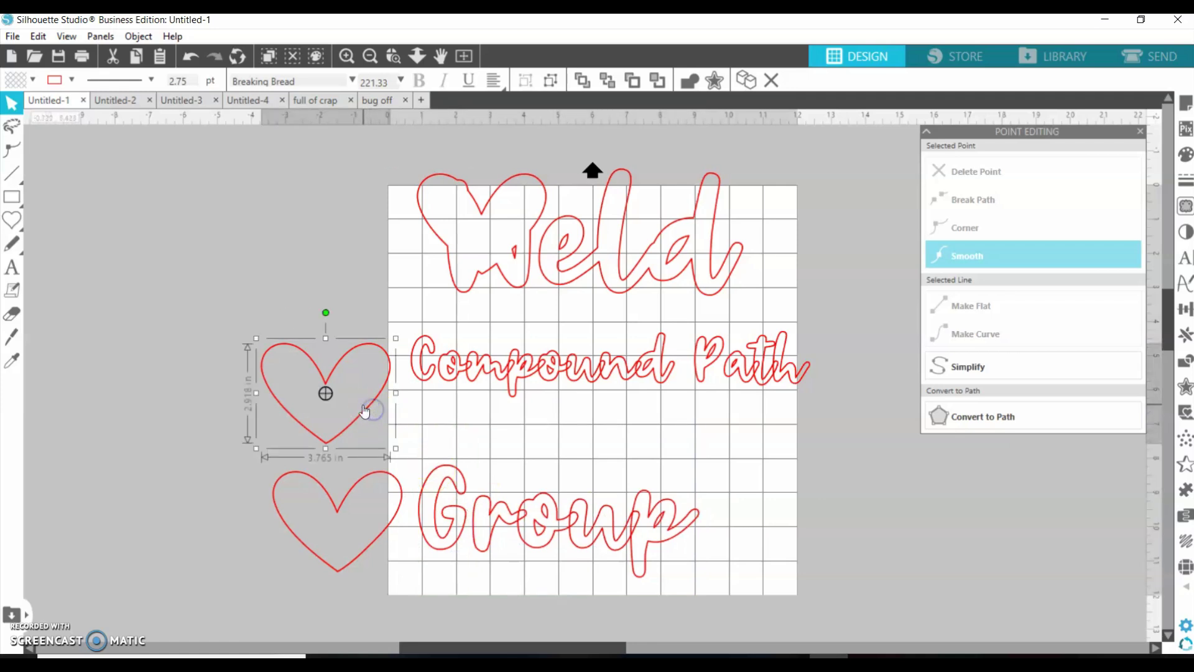
{"action": "left_click_drag", "start_coordinate": [365, 411], "coordinate": [522, 390]}
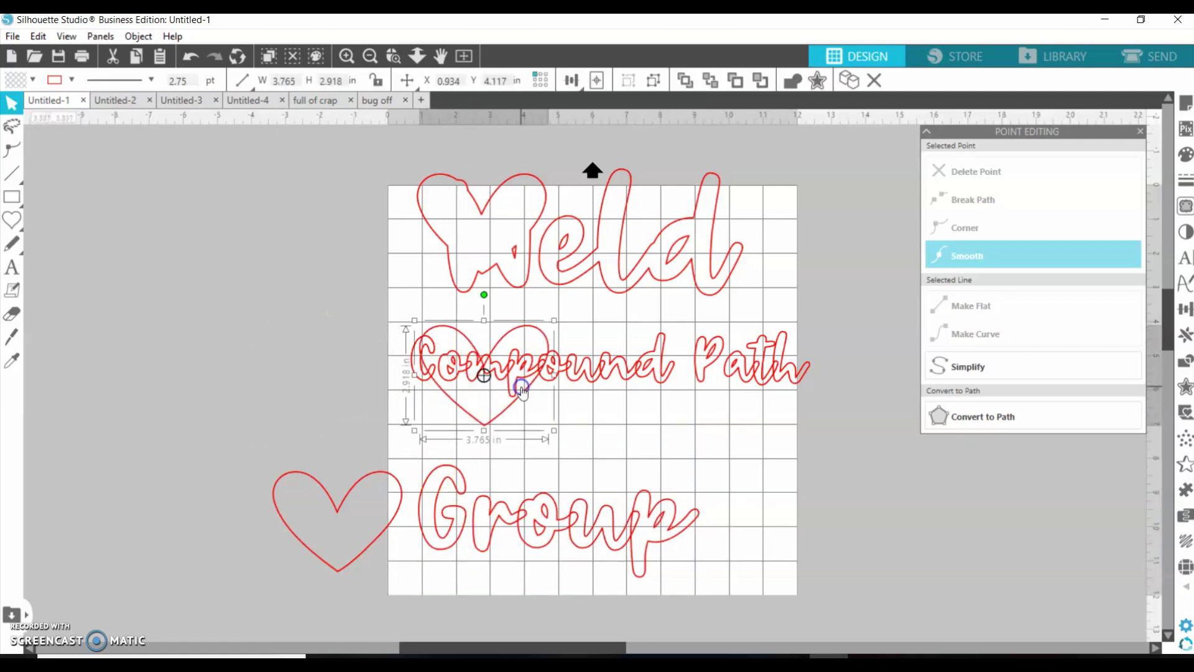
{"action": "left_click", "coordinate": [484, 343]}
{"action": "left_click", "coordinate": [498, 371]}
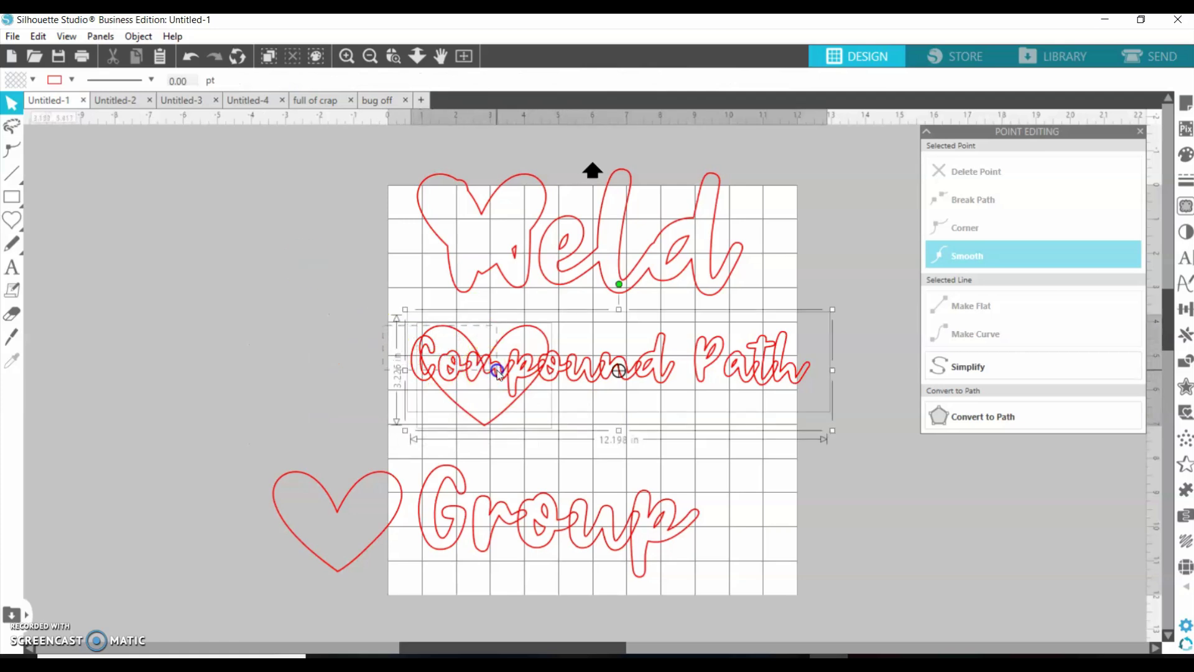
{"action": "left_click_drag", "start_coordinate": [834, 411], "coordinate": [834, 411]}
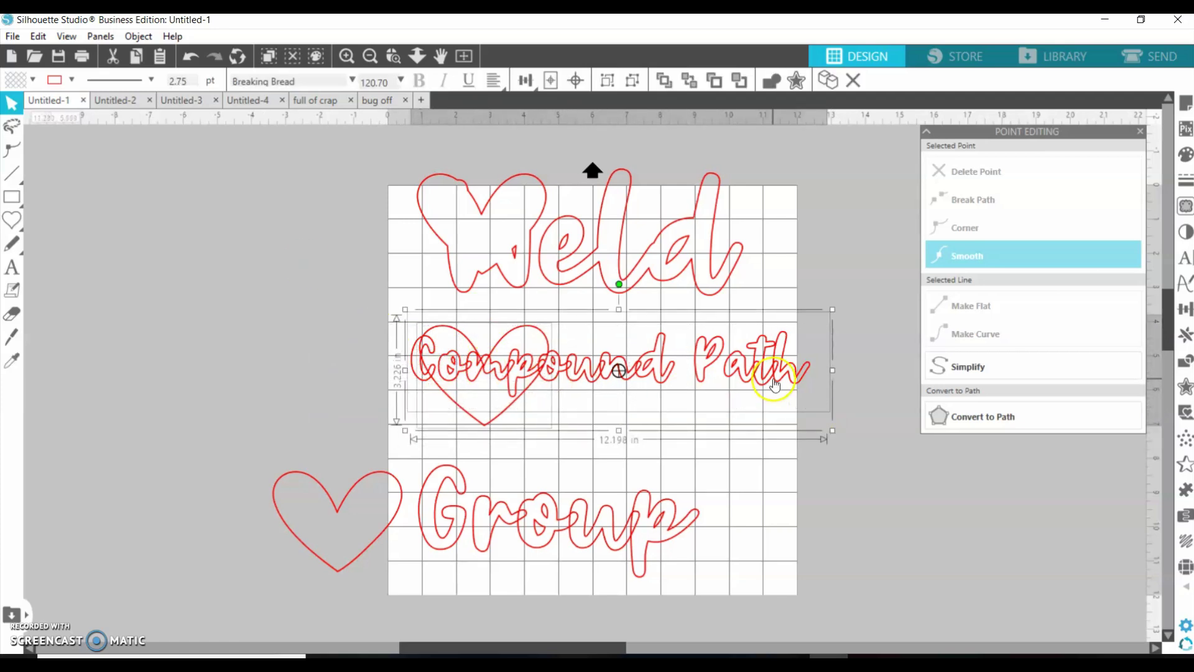
{"action": "right_click", "coordinate": [775, 383]}
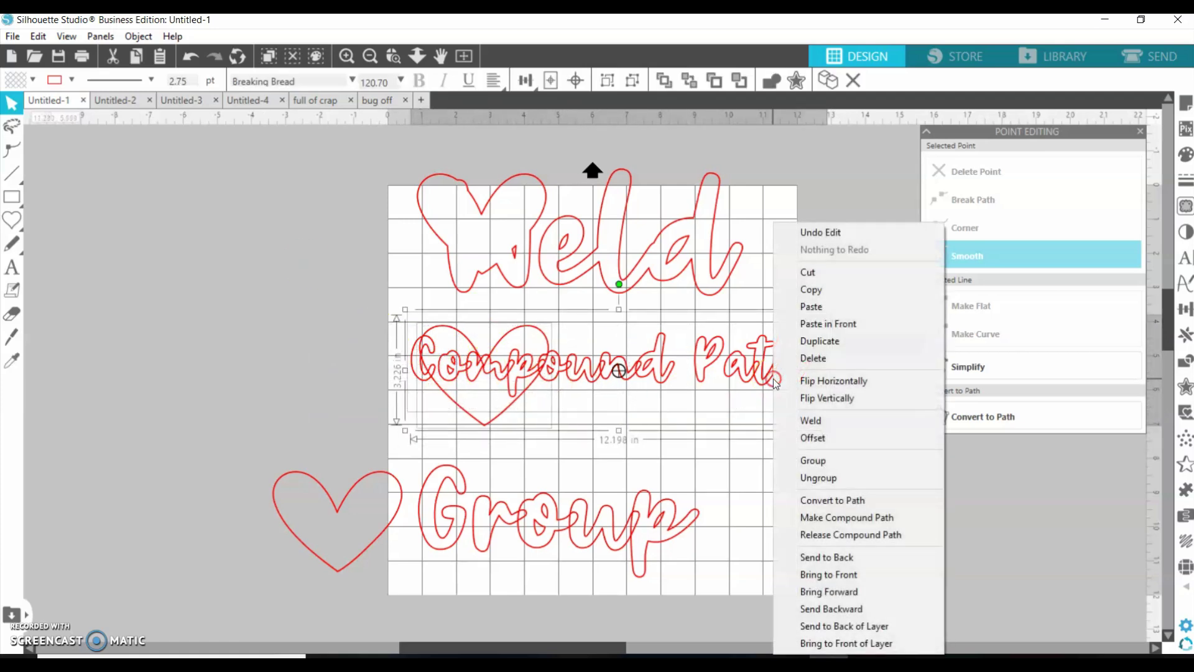
{"action": "left_click", "coordinate": [834, 517]}
{"action": "left_click", "coordinate": [794, 524]}
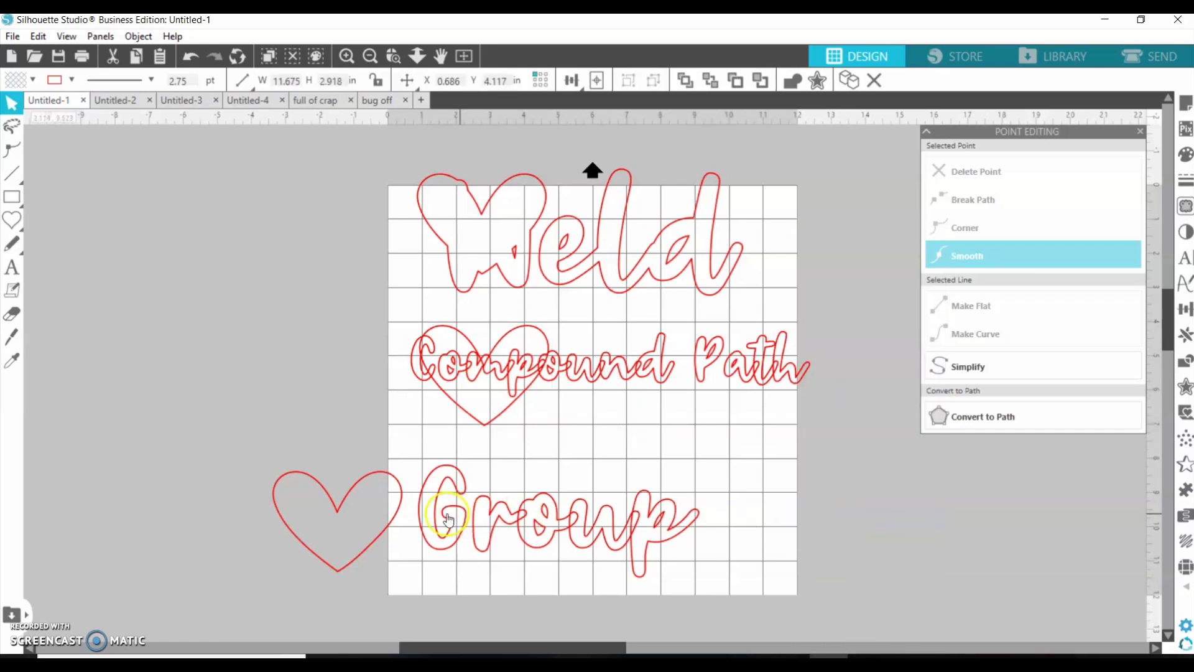
{"action": "left_click_drag", "start_coordinate": [383, 528], "coordinate": [536, 530]}
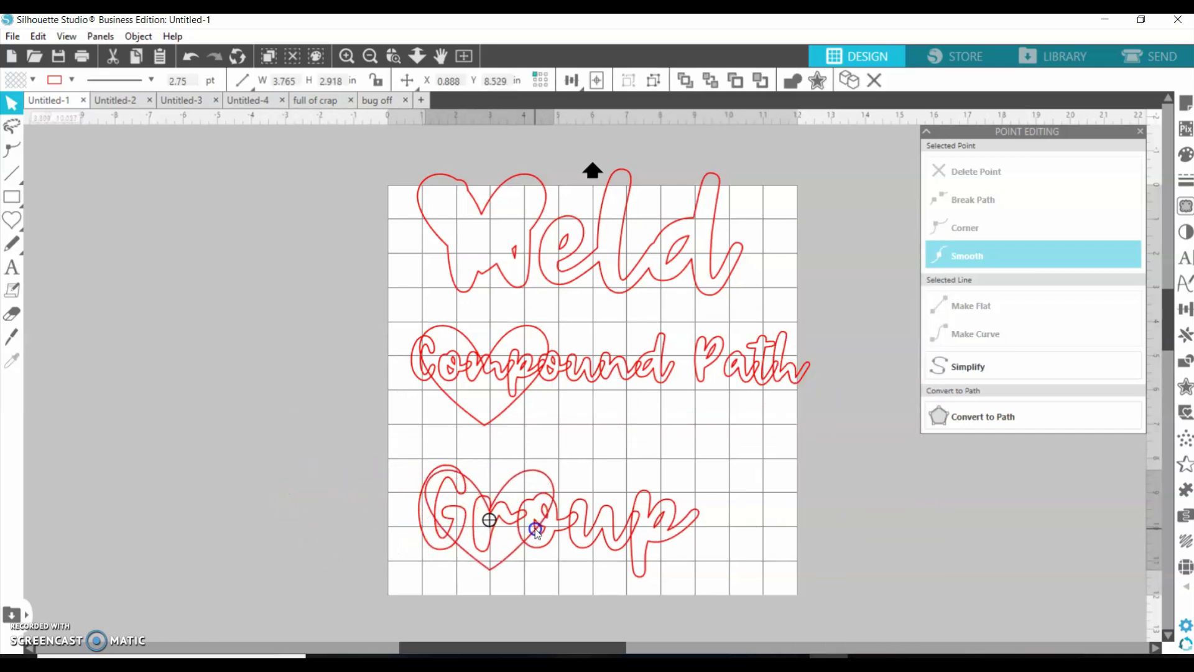
Step: Group the lower heart with the word Group
{"action": "left_click_drag", "start_coordinate": [400, 458], "coordinate": [747, 584]}
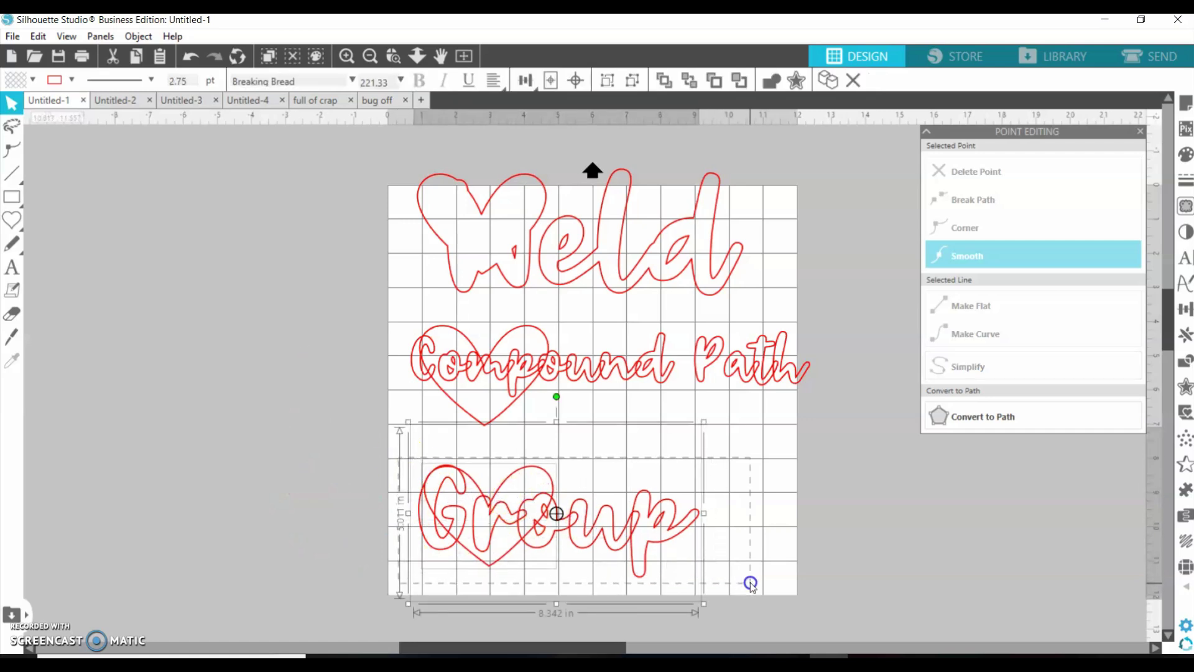
{"action": "right_click", "coordinate": [660, 527]}
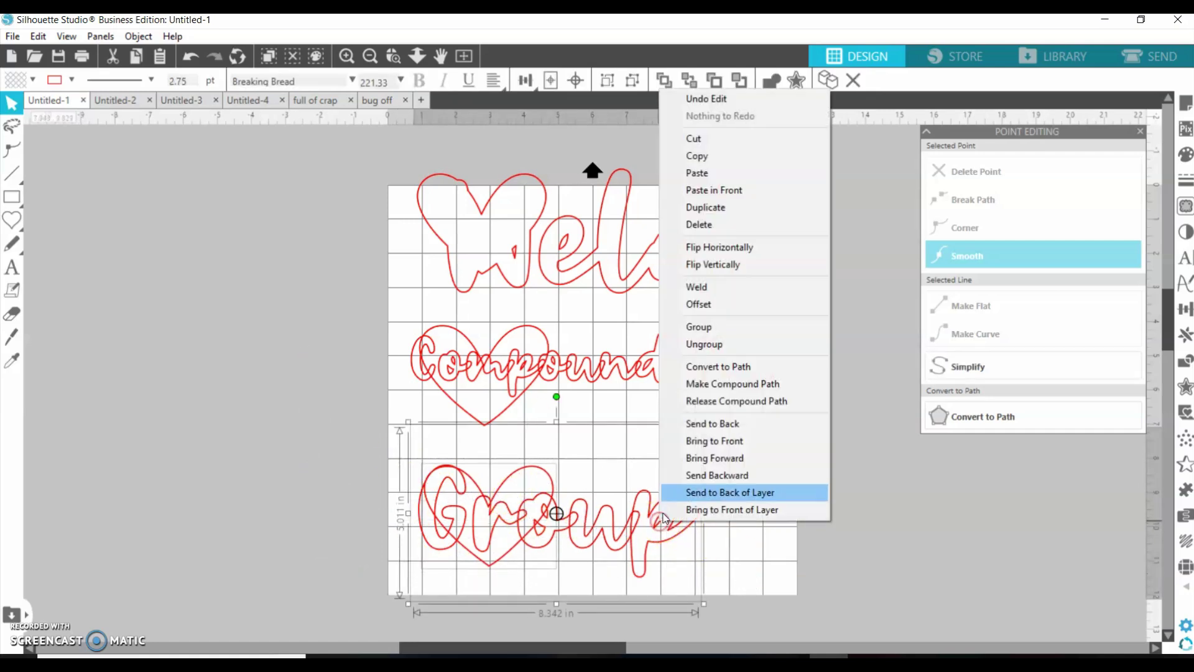
{"action": "left_click", "coordinate": [721, 334]}
Step: Nudge the Compound Path object and the grouped Group piece into new positions
{"action": "left_click", "coordinate": [616, 370]}
{"action": "mouse_move", "coordinate": [602, 368]}
{"action": "left_mouse_down"}
{"action": "mouse_move", "coordinate": [525, 365]}
{"action": "mouse_move", "coordinate": [594, 366]}
{"action": "left_mouse_up"}
{"action": "mouse_move", "coordinate": [534, 496]}
{"action": "left_mouse_down"}
{"action": "mouse_move", "coordinate": [554, 492]}
{"action": "mouse_move", "coordinate": [528, 509]}
{"action": "left_mouse_up"}
{"action": "left_click_drag", "start_coordinate": [554, 360], "coordinate": [541, 372]}
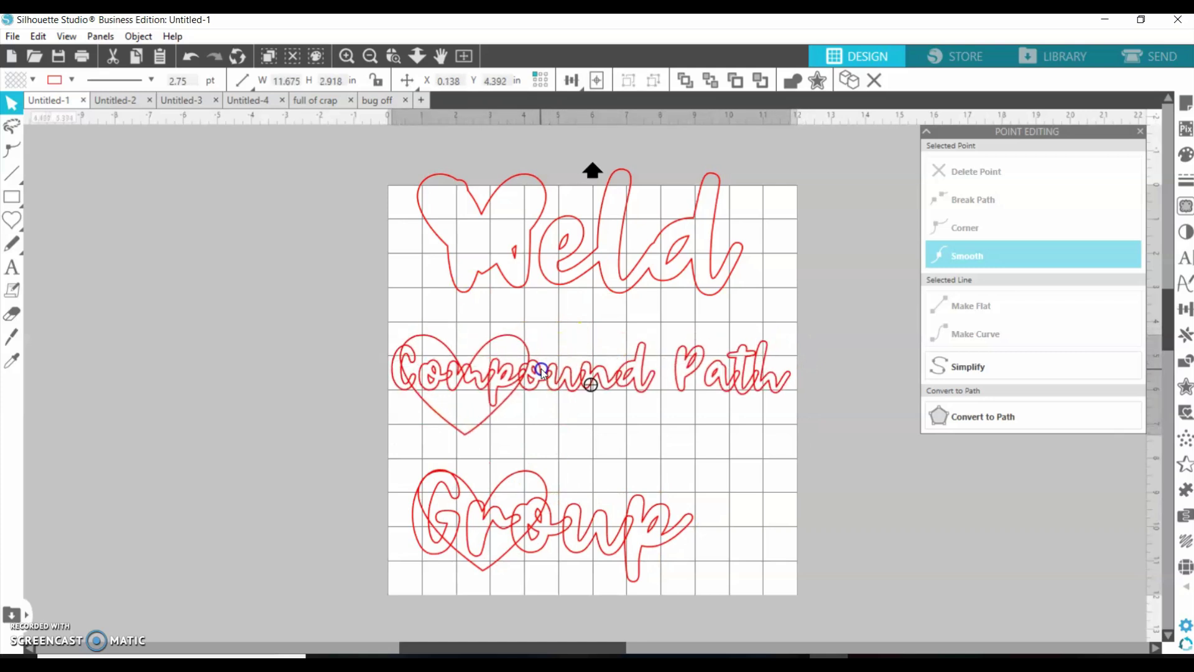
{"action": "left_click", "coordinate": [541, 372]}
{"action": "left_click", "coordinate": [521, 358]}
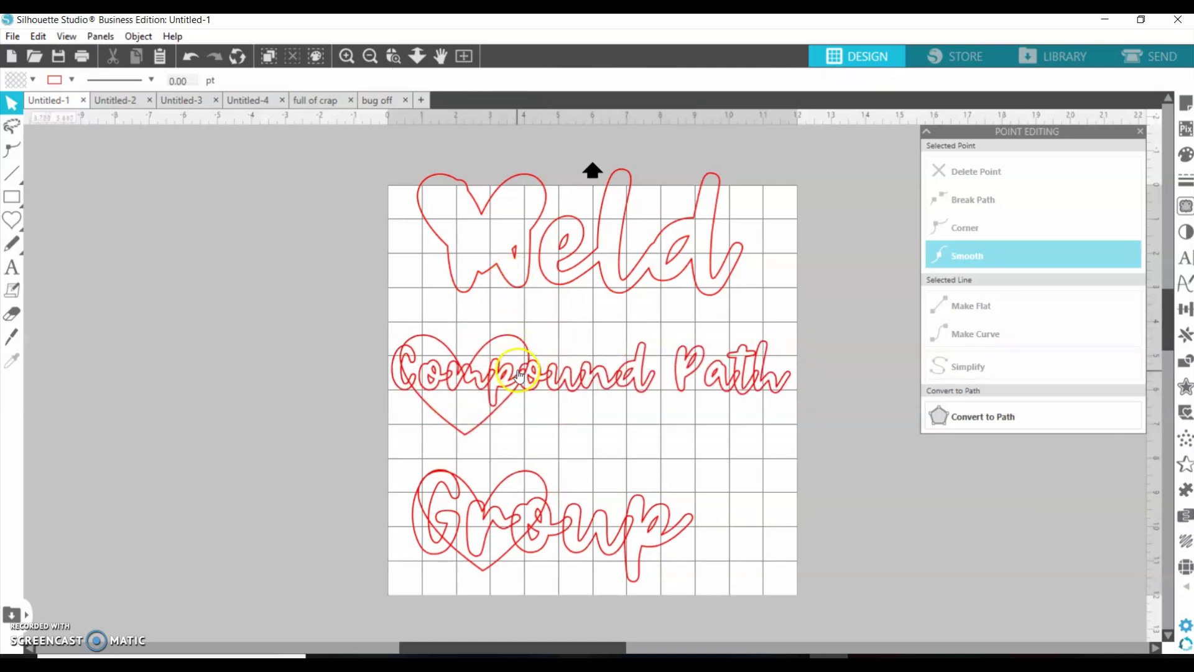
{"action": "left_click", "coordinate": [519, 374]}
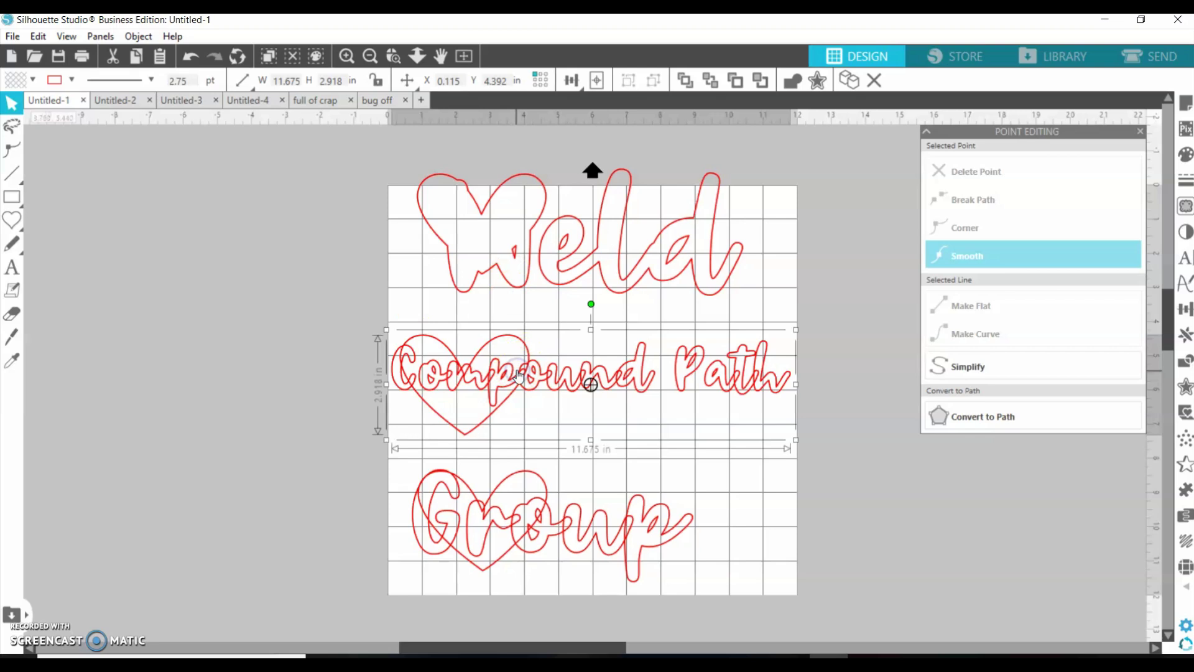
Step: Release the Compound Path compound, then pull the a of Path down and lift the o
{"action": "right_click", "coordinate": [517, 371]}
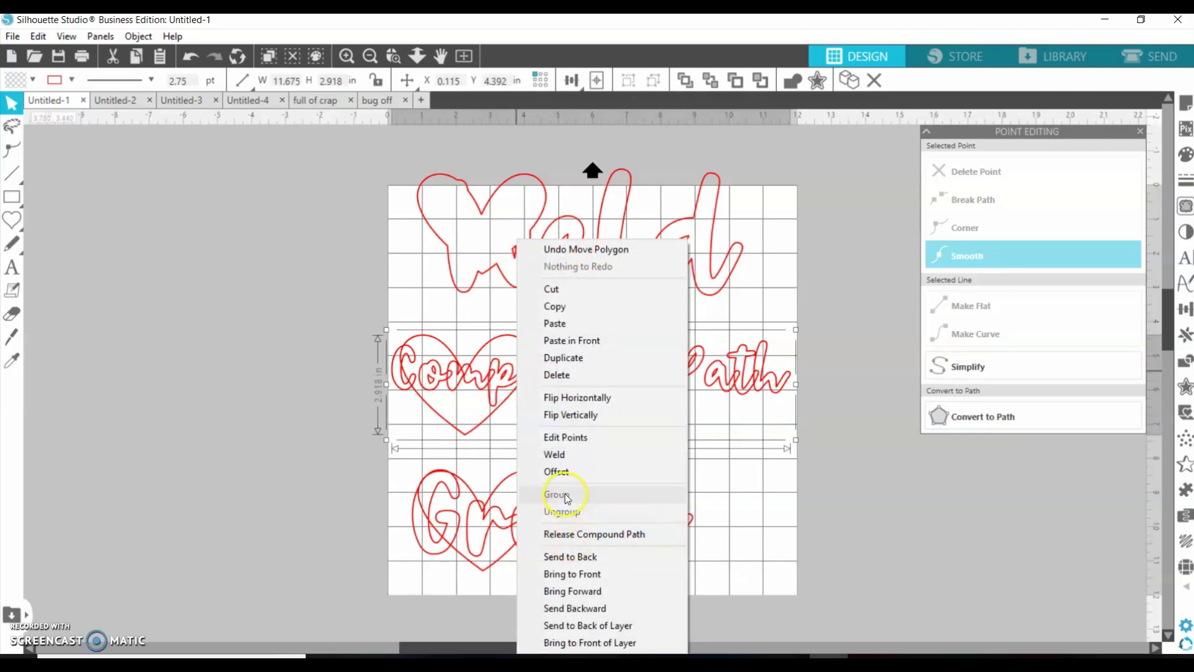
{"action": "left_click", "coordinate": [571, 537]}
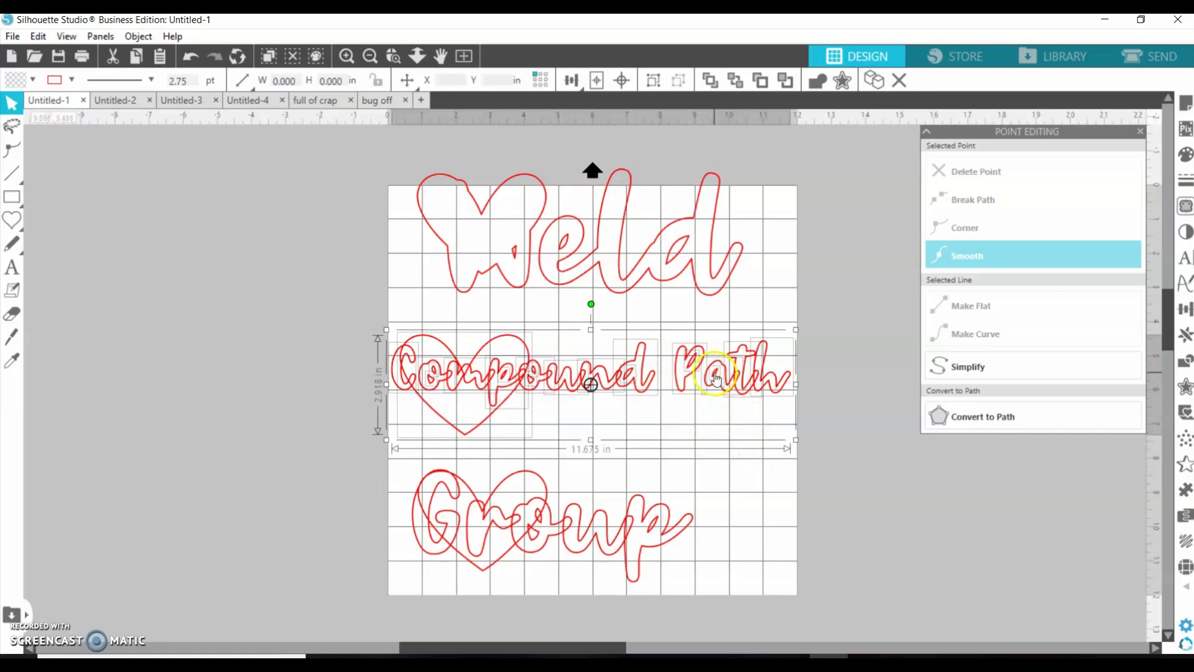
{"action": "left_click", "coordinate": [707, 398]}
{"action": "left_click", "coordinate": [714, 399]}
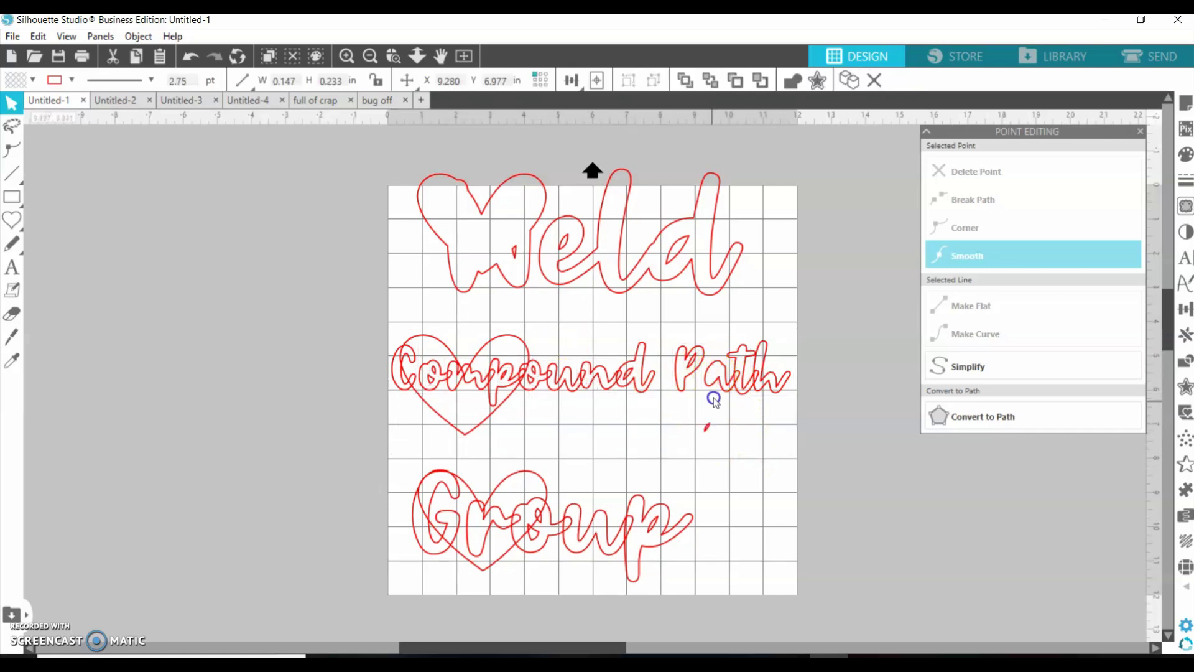
{"action": "mouse_move", "coordinate": [714, 399]}
{"action": "left_mouse_down"}
{"action": "mouse_move", "coordinate": [707, 386]}
{"action": "mouse_move", "coordinate": [709, 404]}
{"action": "left_mouse_up"}
{"action": "left_click", "coordinate": [436, 360]}
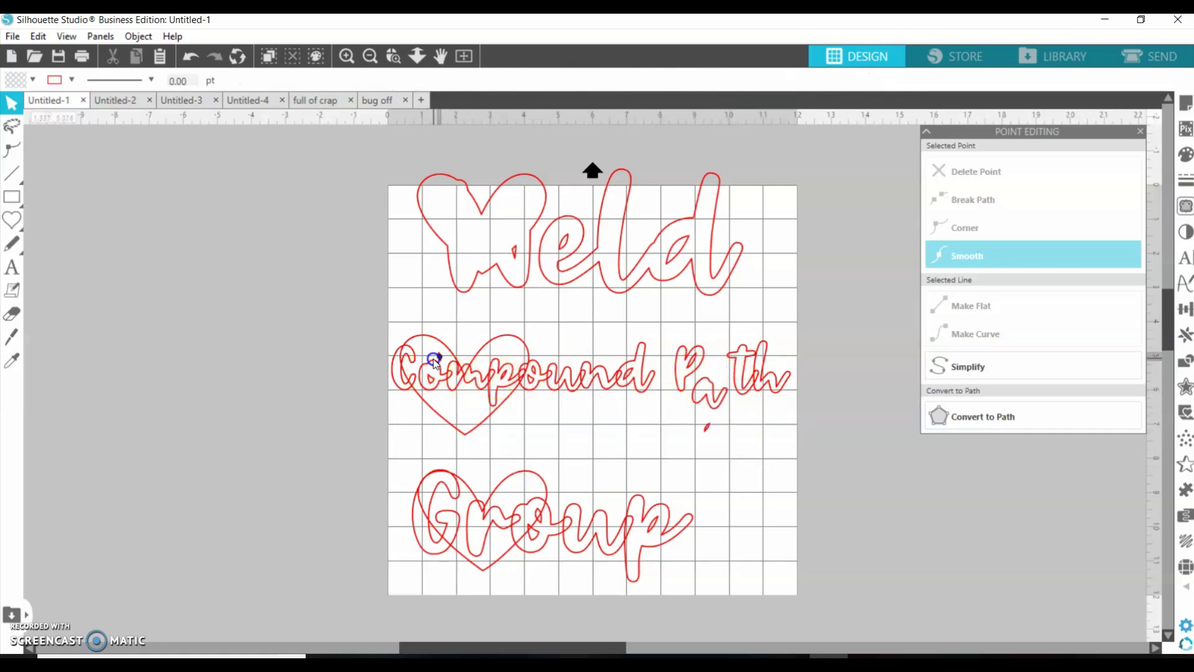
{"action": "left_click_drag", "start_coordinate": [435, 362], "coordinate": [421, 336]}
Step: Move the heart off the mat and scatter the m, p, o and und letters of Compound
{"action": "left_click_drag", "start_coordinate": [433, 414], "coordinate": [264, 383]}
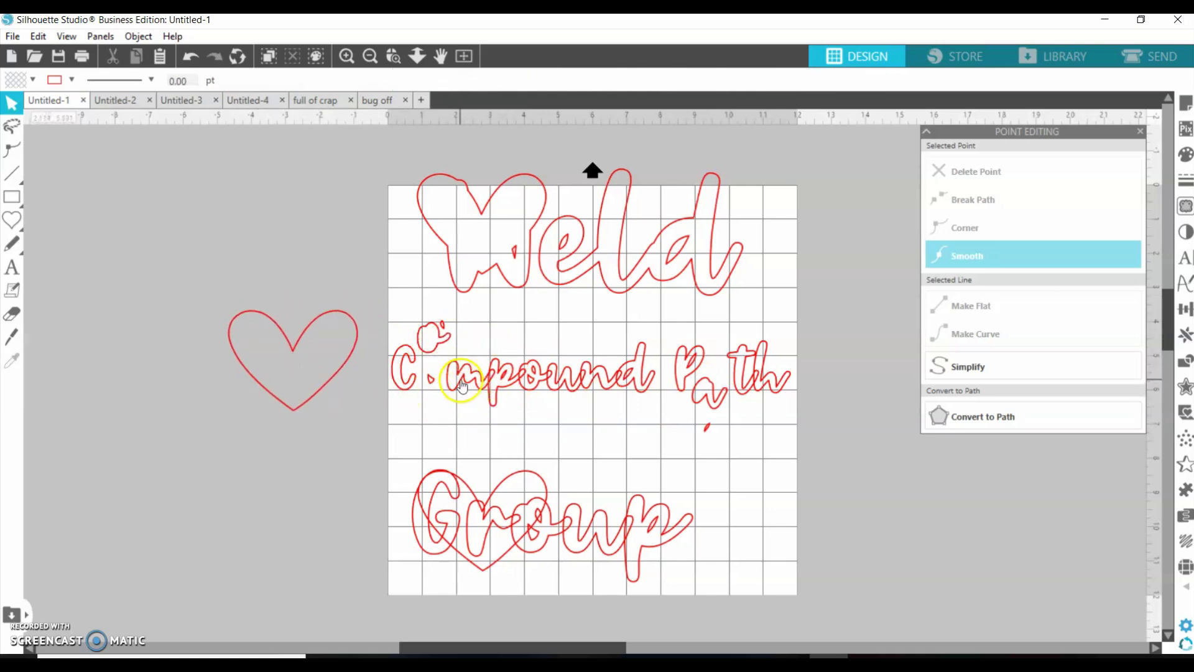
{"action": "left_click_drag", "start_coordinate": [461, 387], "coordinate": [498, 346]}
{"action": "left_click", "coordinate": [532, 370]}
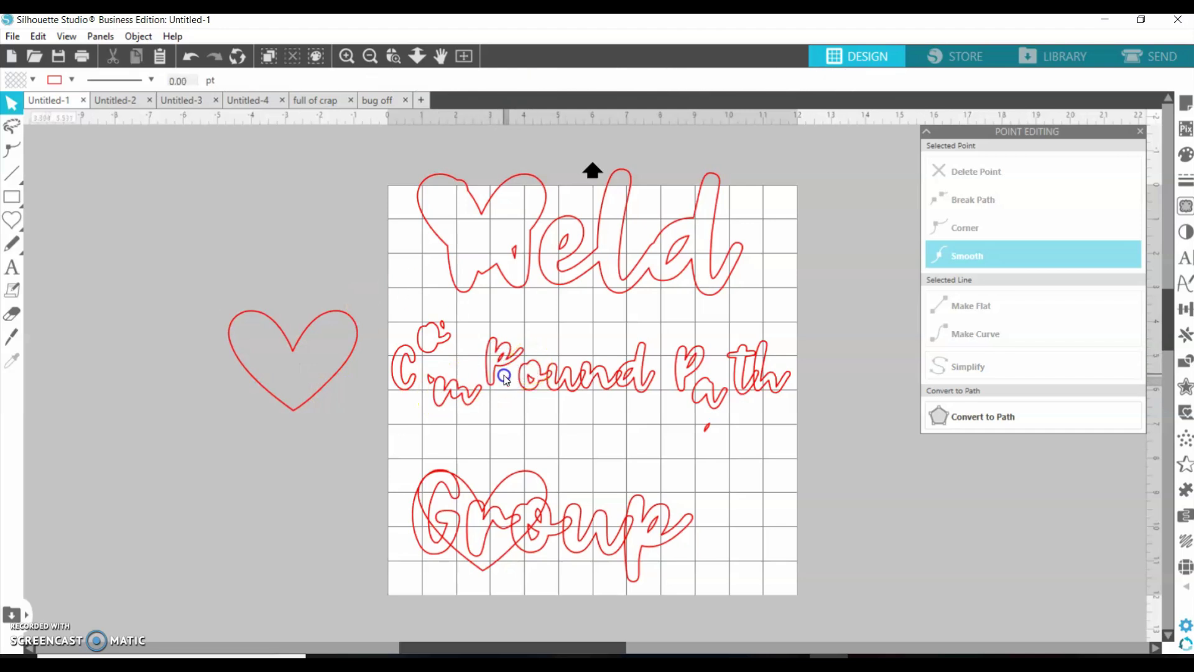
{"action": "left_click", "coordinate": [505, 378]}
{"action": "left_click_drag", "start_coordinate": [504, 375], "coordinate": [514, 404]}
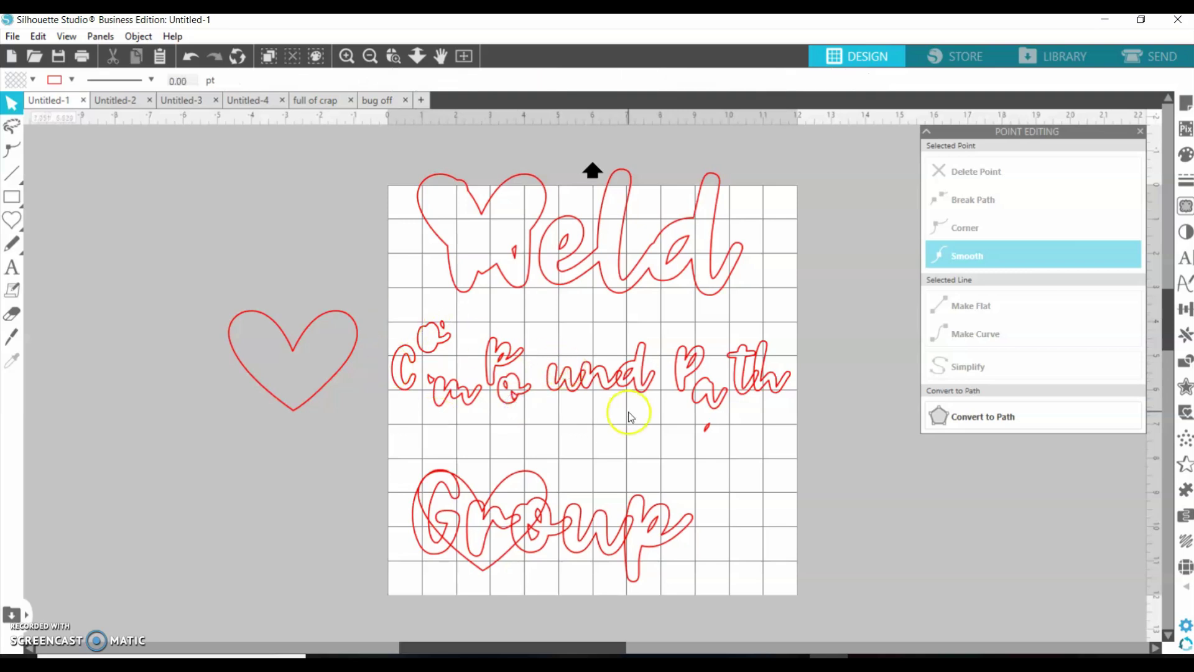
{"action": "left_click", "coordinate": [560, 378]}
{"action": "left_click_drag", "start_coordinate": [560, 378], "coordinate": [625, 359]}
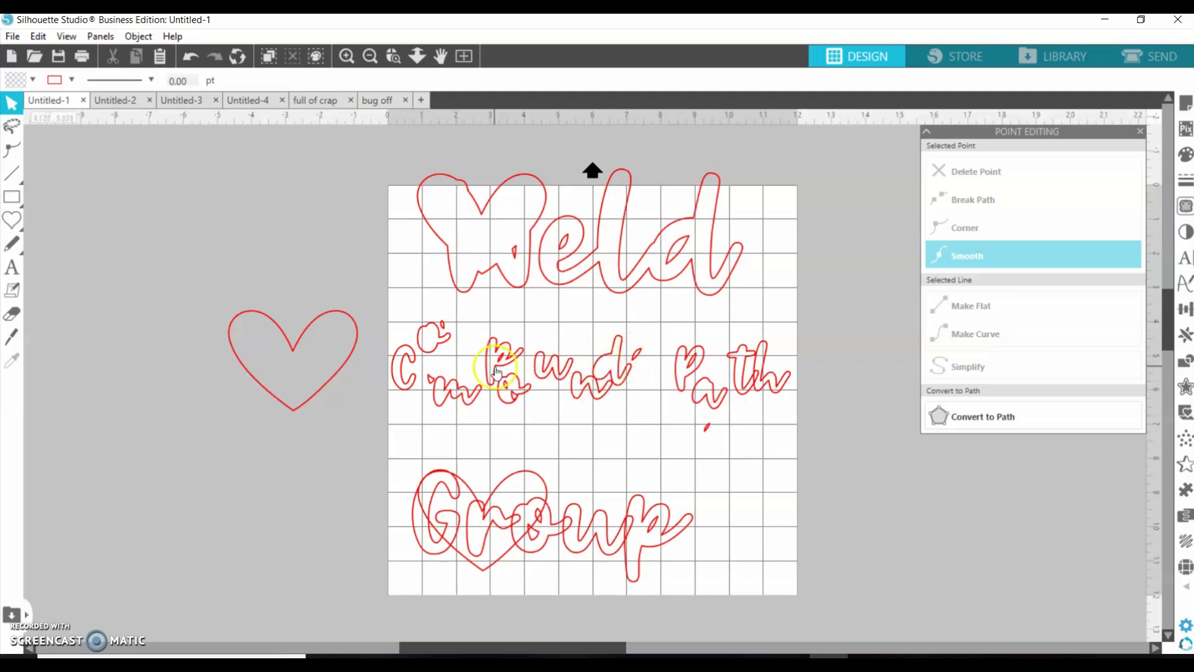
{"action": "left_click", "coordinate": [429, 374]}
{"action": "left_click_drag", "start_coordinate": [320, 356], "coordinate": [324, 384]}
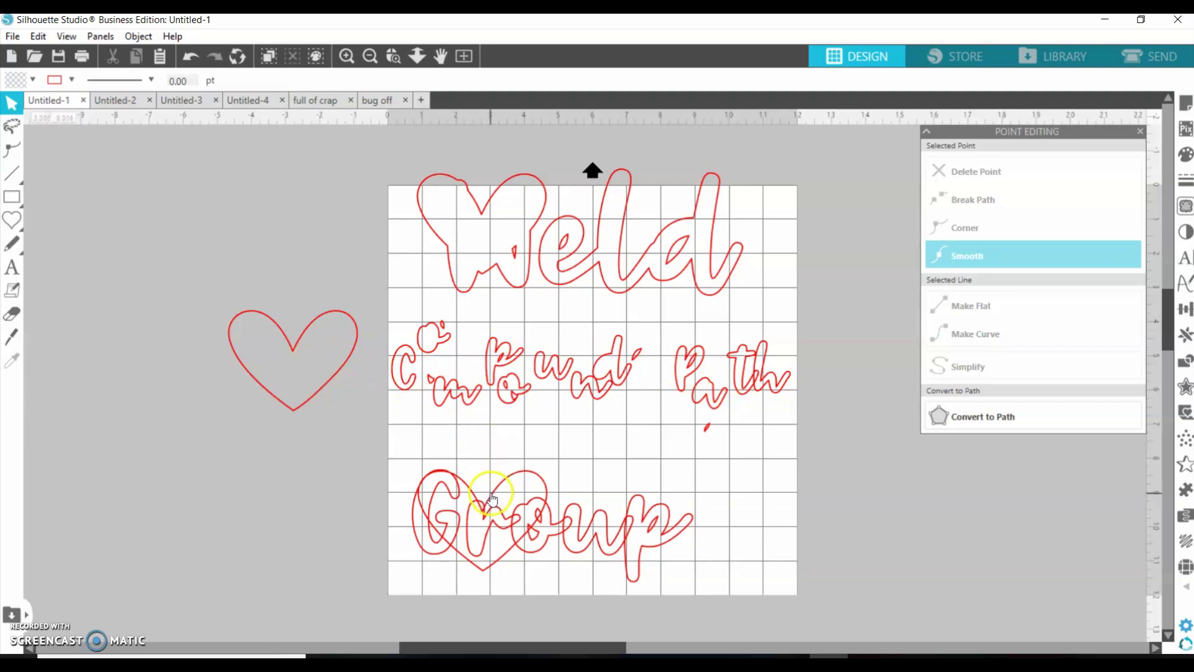
Step: Move the grouped Group piece up and right, then ungroup the heart from the word
{"action": "left_click_drag", "start_coordinate": [535, 525], "coordinate": [564, 512]}
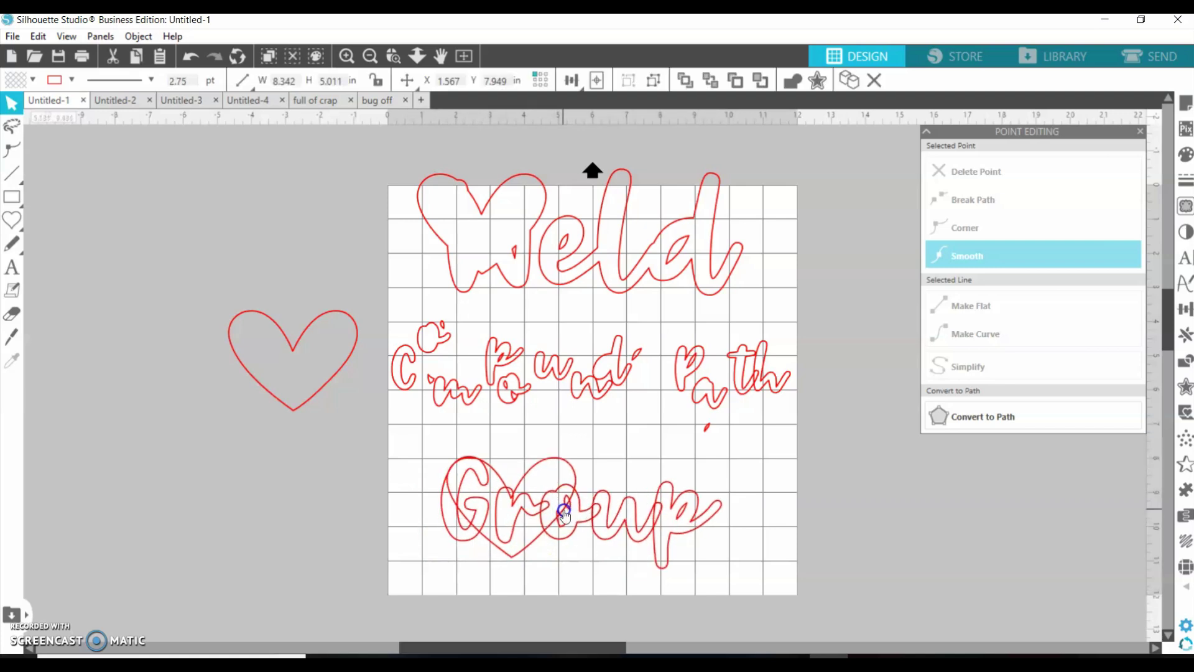
{"action": "right_click", "coordinate": [564, 510]}
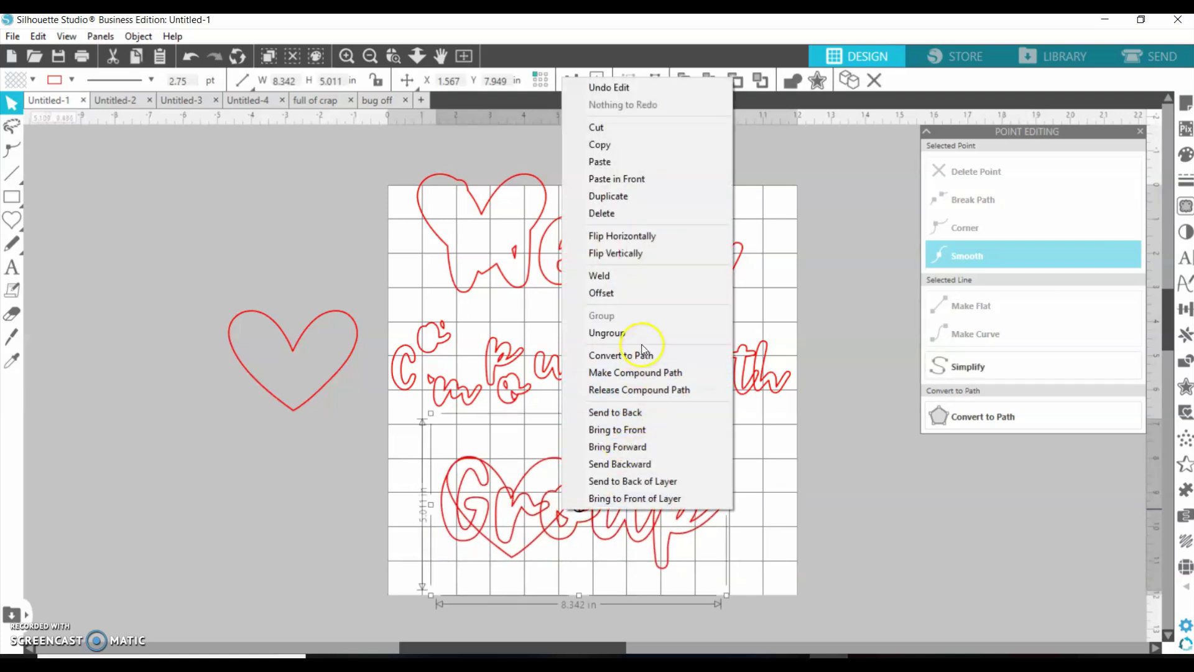
{"action": "left_click", "coordinate": [598, 332]}
{"action": "left_click", "coordinate": [601, 514]}
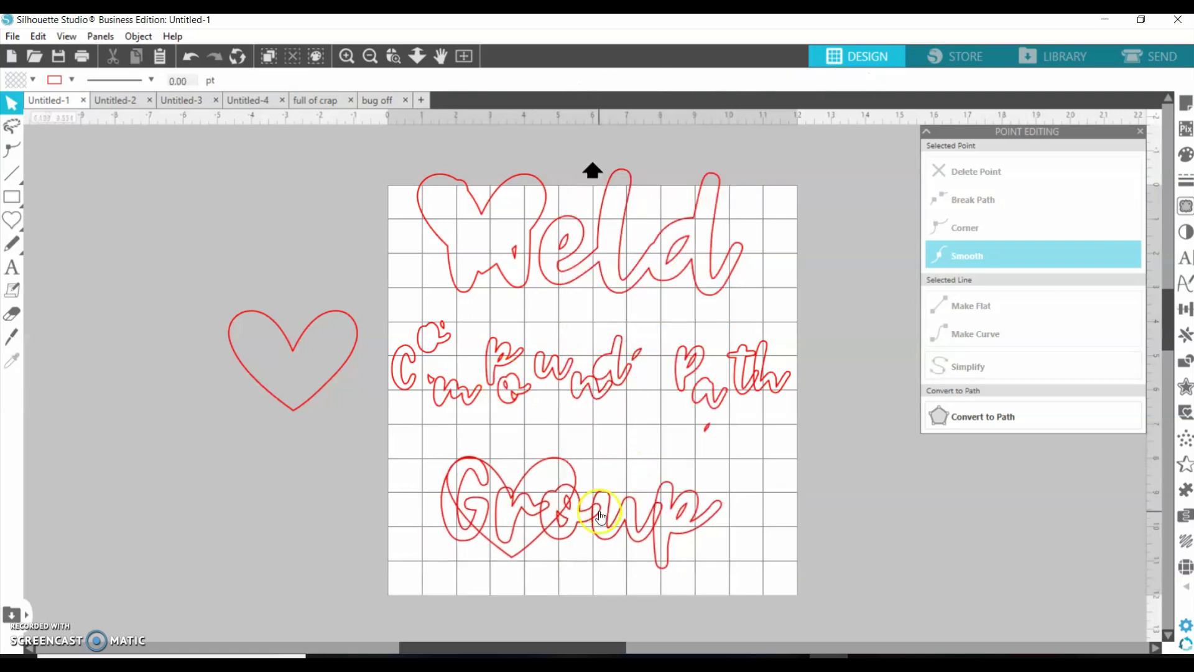
Step: Pull the word Group and its heart apart, then set the heart back against the G
{"action": "left_click_drag", "start_coordinate": [597, 509], "coordinate": [733, 501]}
{"action": "left_click", "coordinate": [502, 479]}
{"action": "left_click_drag", "start_coordinate": [501, 479], "coordinate": [405, 490]}
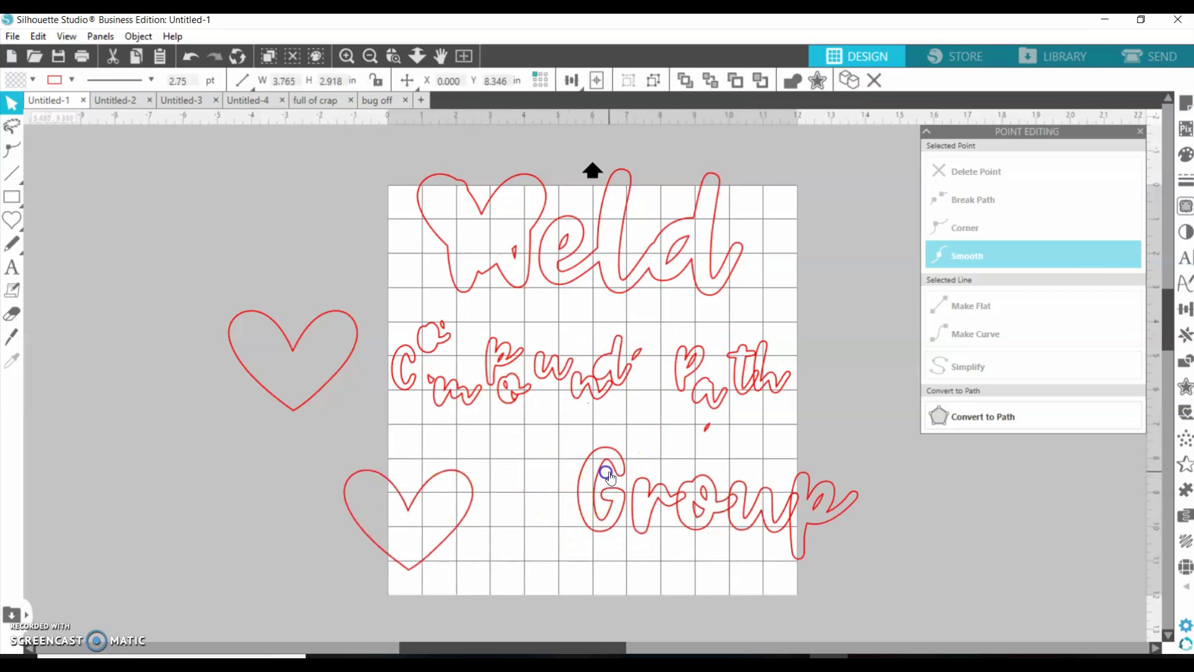
{"action": "left_click_drag", "start_coordinate": [612, 491], "coordinate": [548, 512]}
{"action": "left_click", "coordinate": [578, 518]}
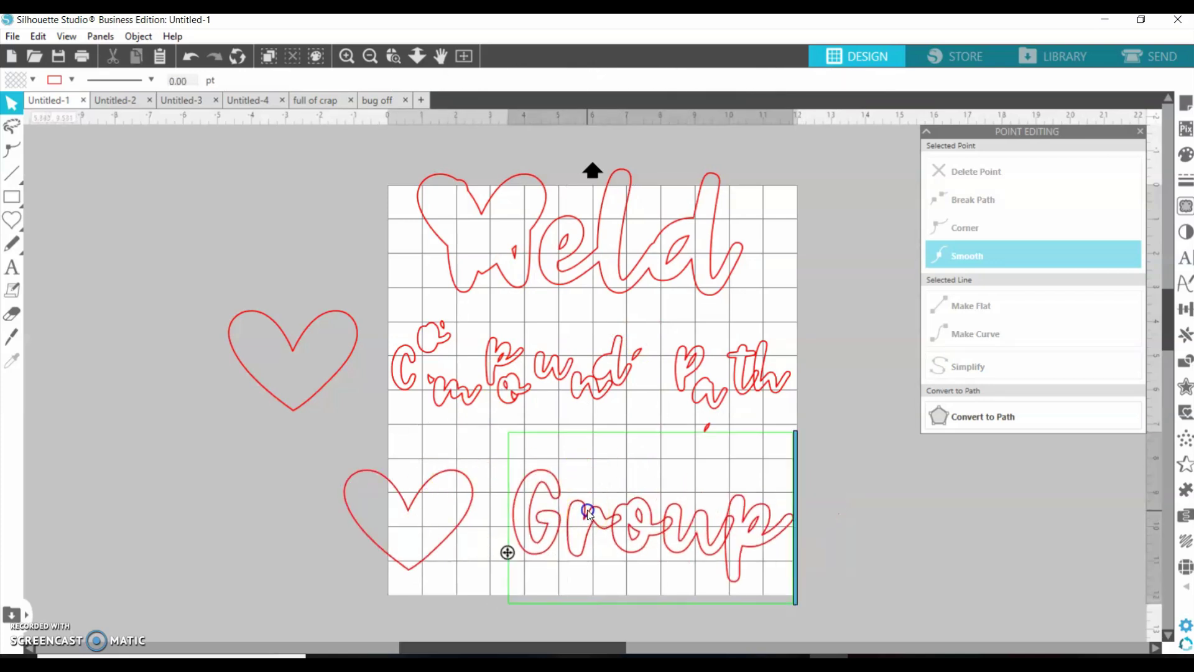
{"action": "left_click", "coordinate": [614, 521]}
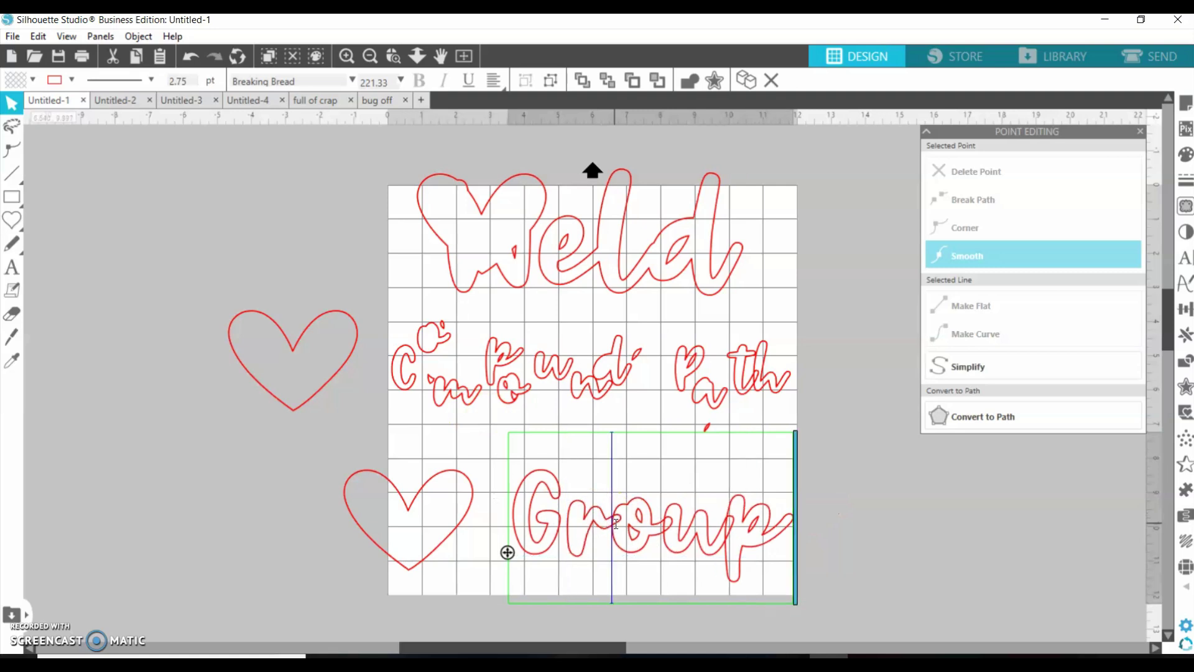
{"action": "left_click", "coordinate": [998, 484]}
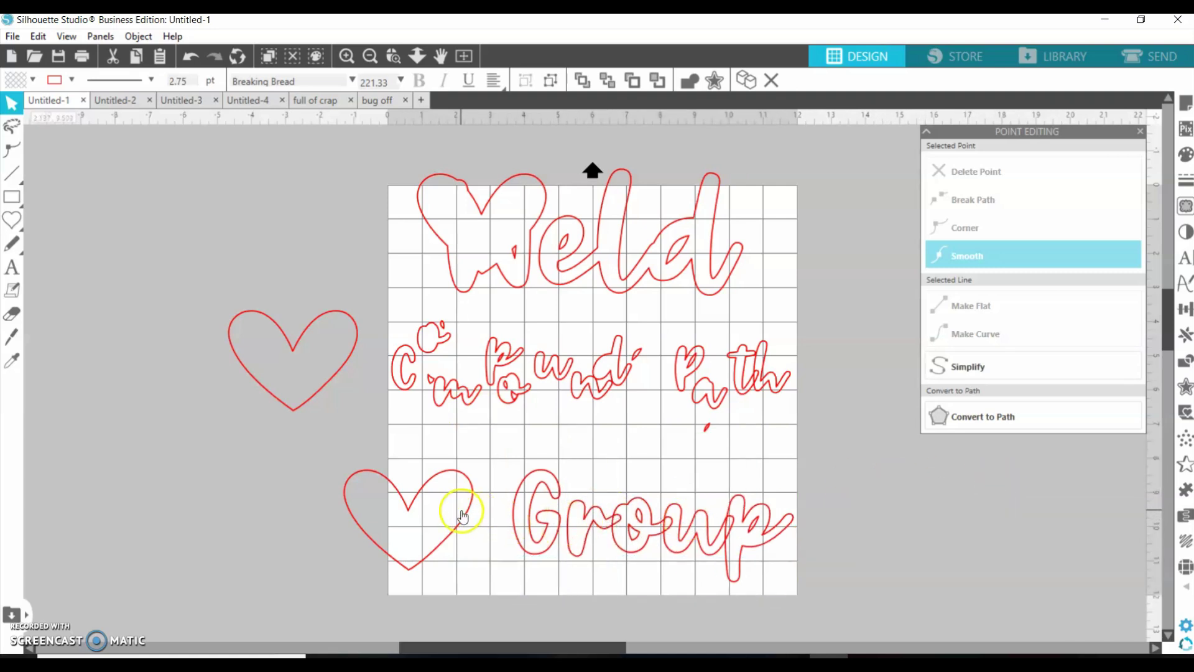
{"action": "left_click_drag", "start_coordinate": [484, 517], "coordinate": [536, 514]}
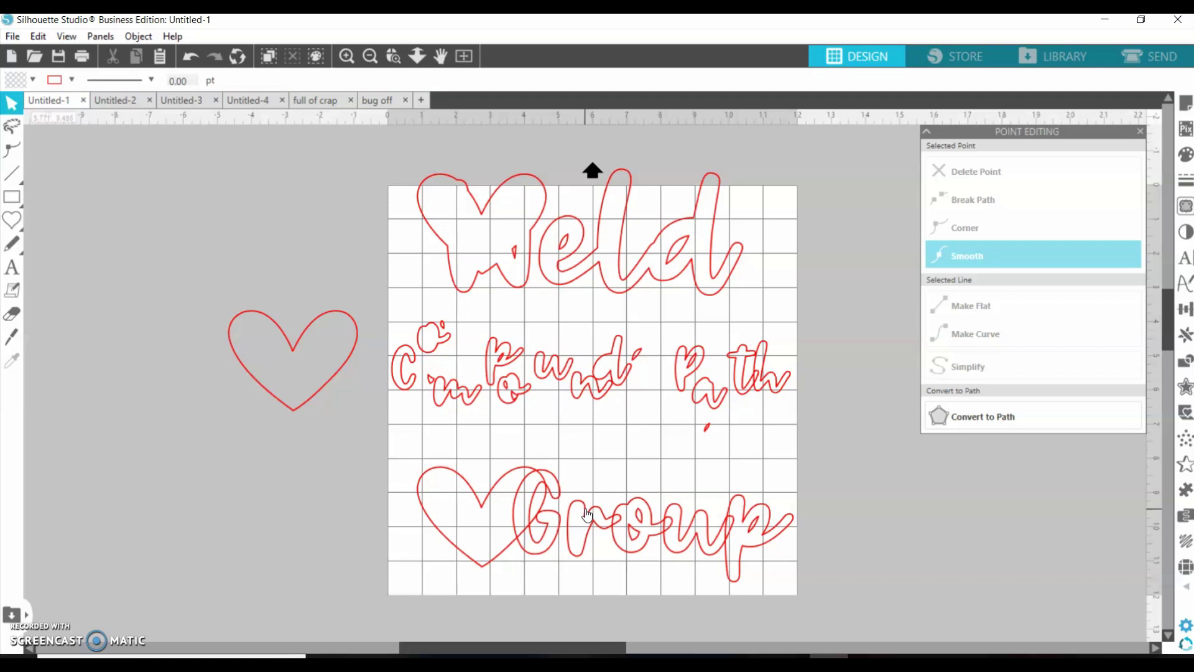
Step: Try the left heart on Compound, undo that move, and restore the a of Path's shape
{"action": "left_click", "coordinate": [288, 293]}
{"action": "left_click_drag", "start_coordinate": [329, 390], "coordinate": [458, 397]}
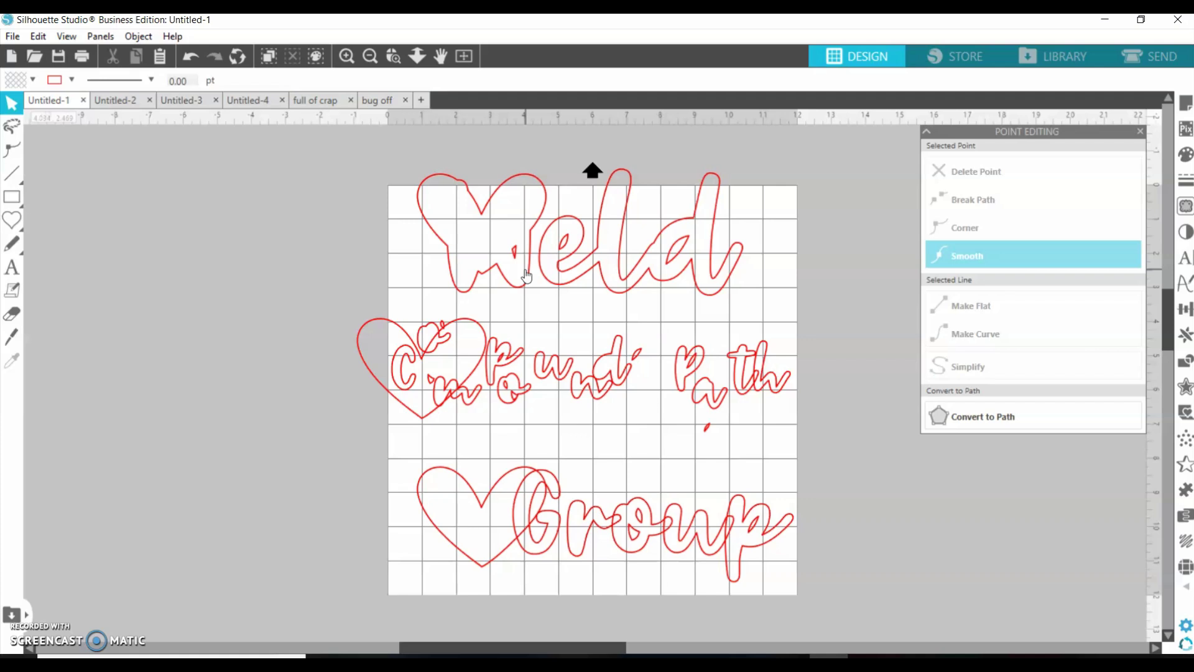
{"action": "key", "text": "ctrl+z"}
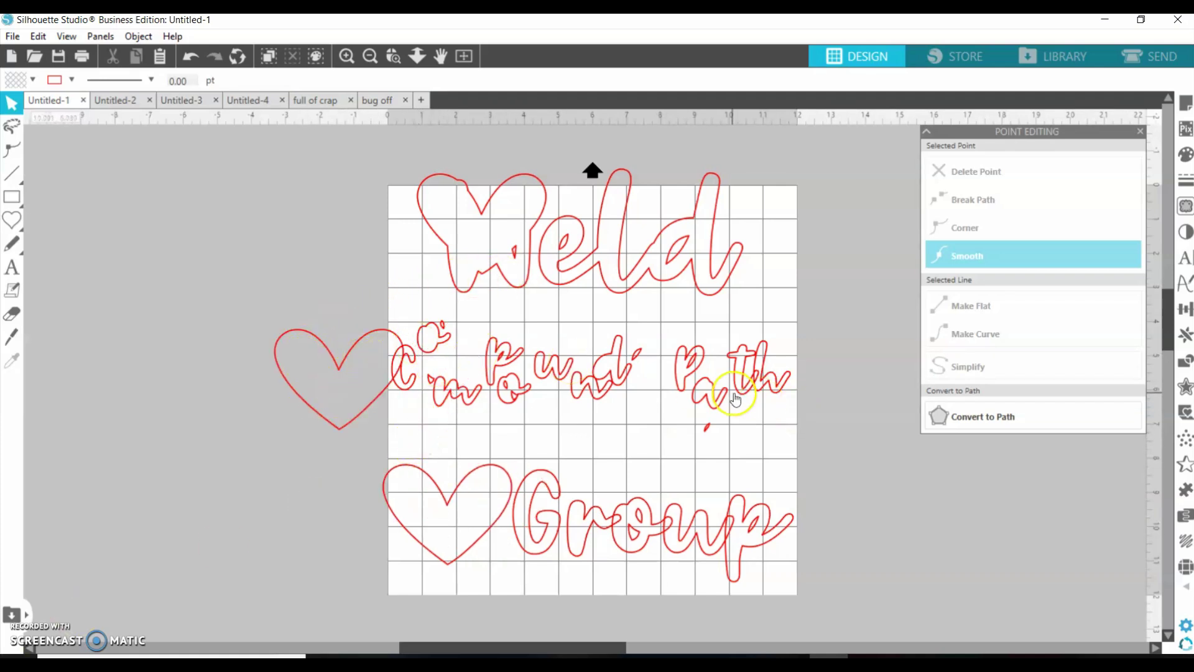
{"action": "left_click_drag", "start_coordinate": [714, 392], "coordinate": [714, 380]}
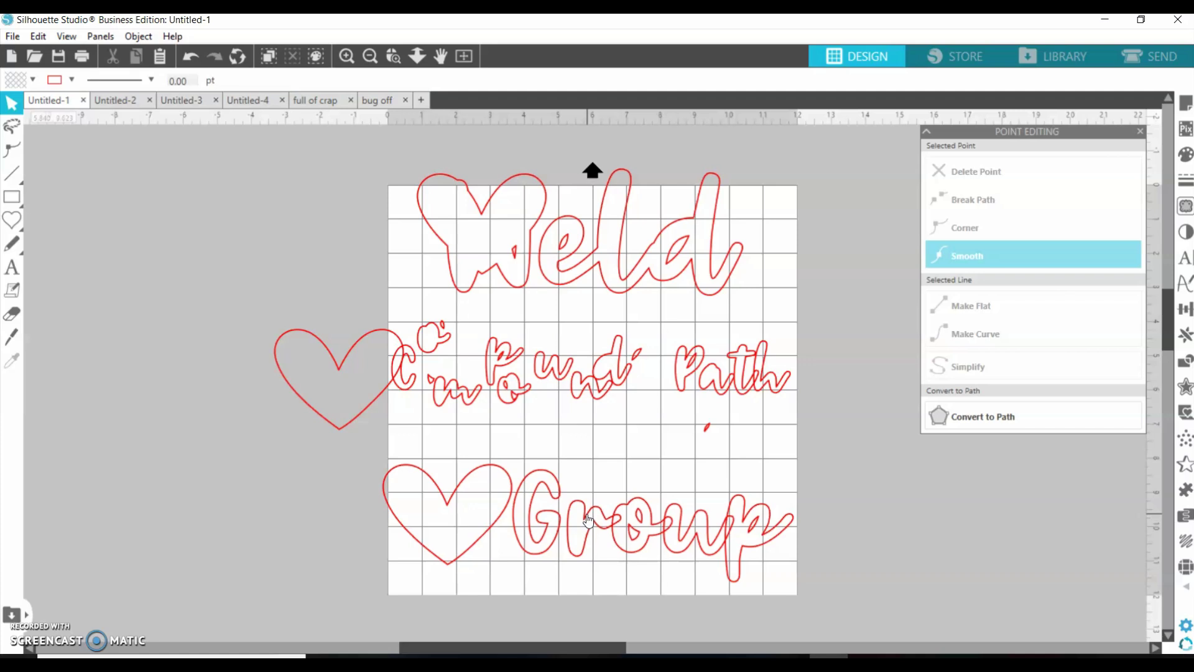
{"action": "left_click", "coordinate": [485, 346]}
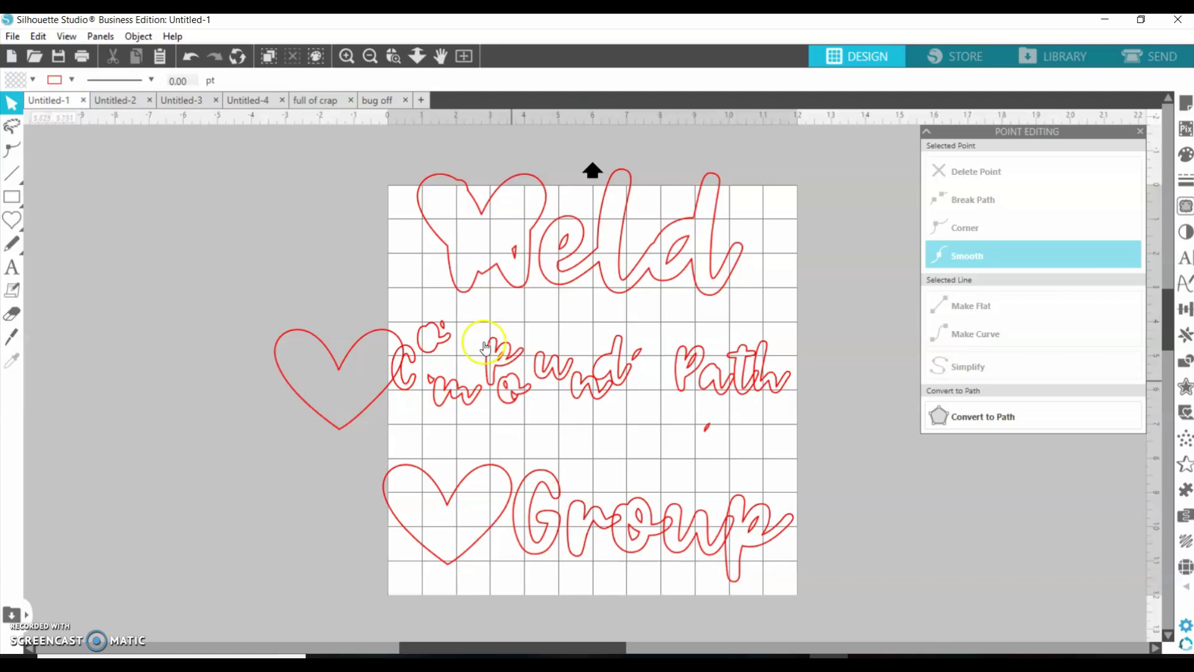
Step: In the hello wreath document, ungroup the design and move the hello text off the mat
{"action": "left_click", "coordinate": [116, 100]}
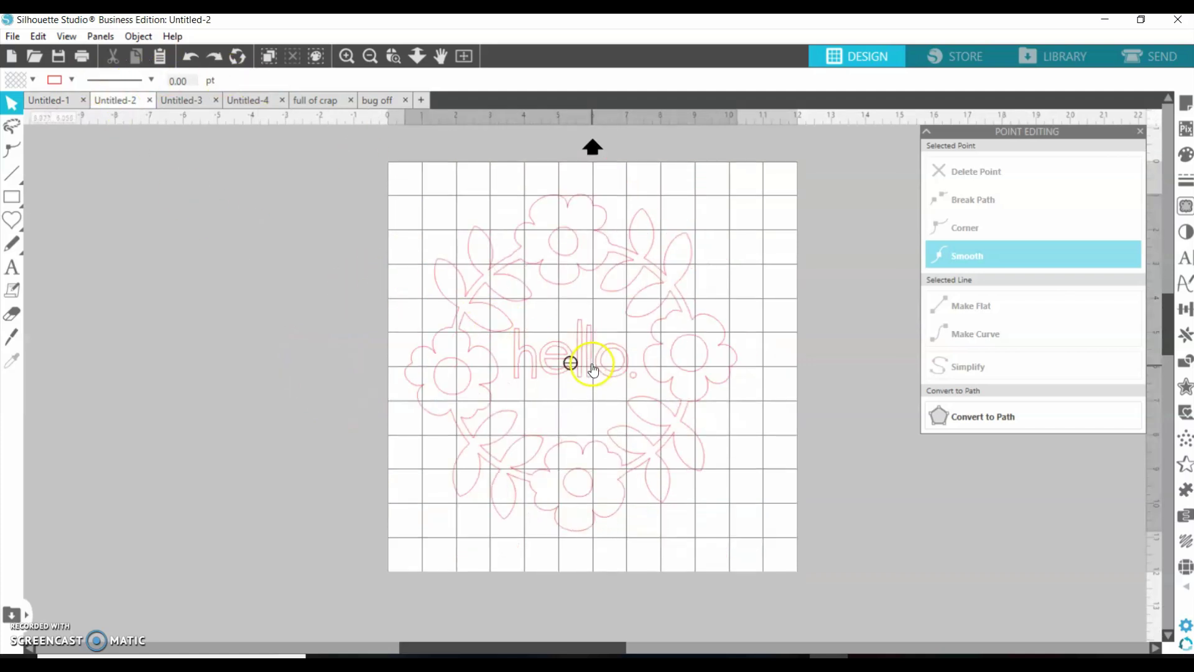
{"action": "left_click", "coordinate": [591, 365]}
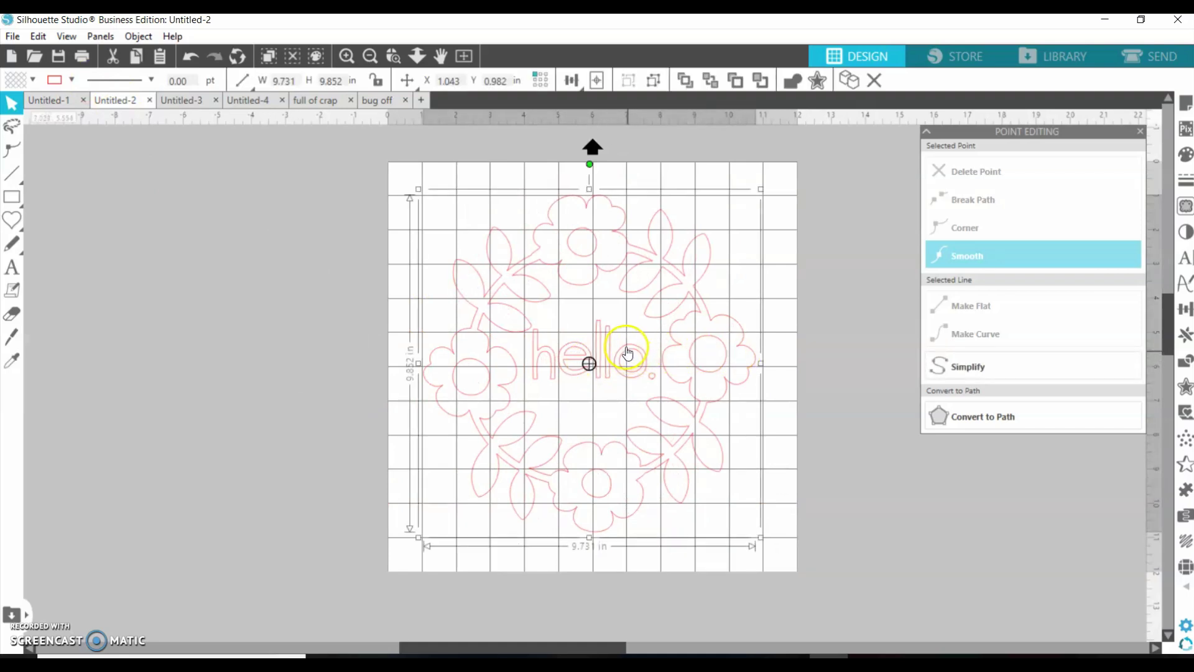
{"action": "right_click", "coordinate": [627, 353]}
{"action": "left_click", "coordinate": [712, 534]}
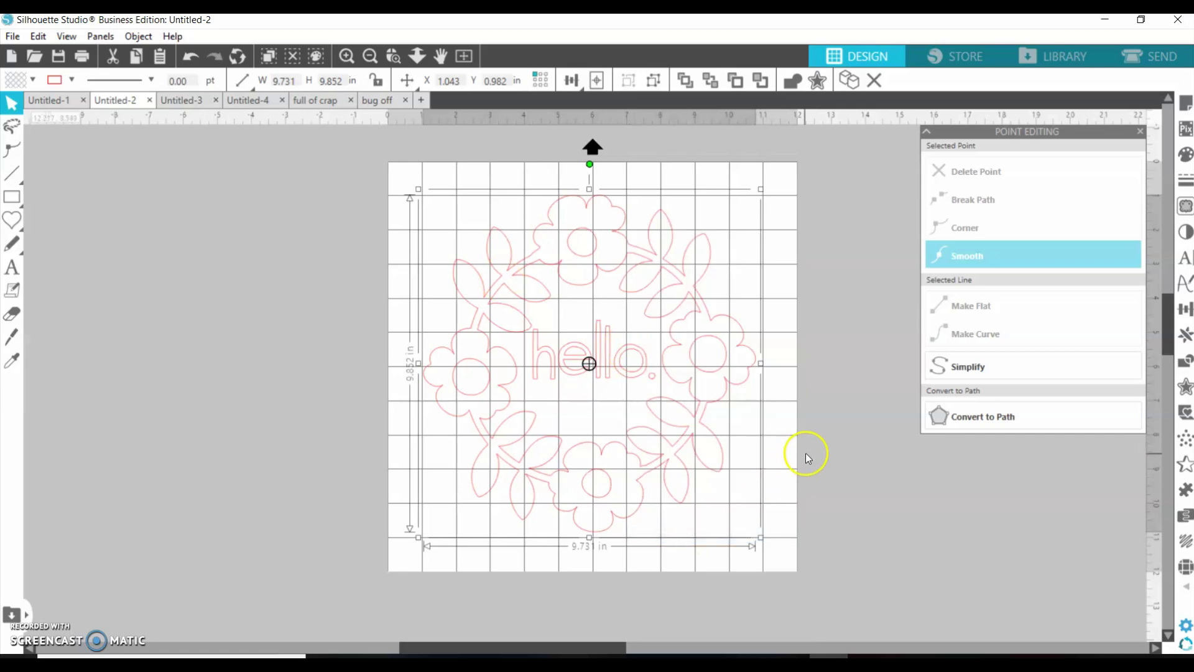
{"action": "mouse_move", "coordinate": [693, 408]}
{"action": "left_mouse_down"}
{"action": "mouse_move", "coordinate": [593, 410]}
{"action": "mouse_move", "coordinate": [698, 406]}
{"action": "left_mouse_up"}
{"action": "right_click", "coordinate": [639, 375]}
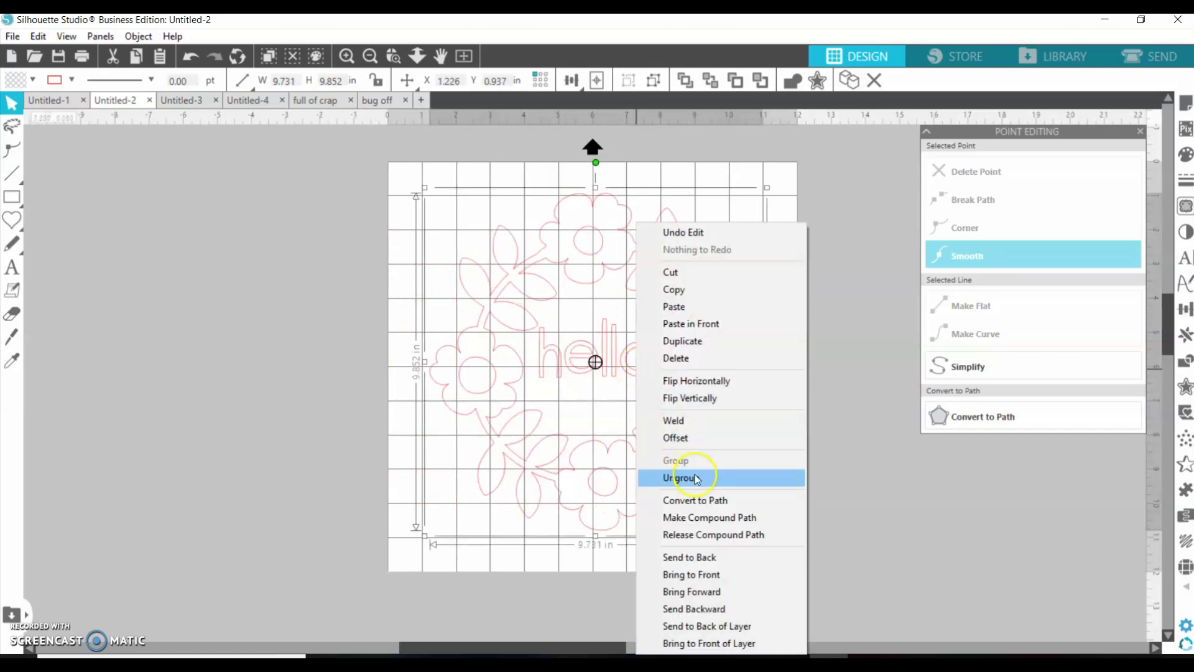
{"action": "left_click", "coordinate": [819, 475]}
{"action": "left_click_drag", "start_coordinate": [599, 346], "coordinate": [309, 358]}
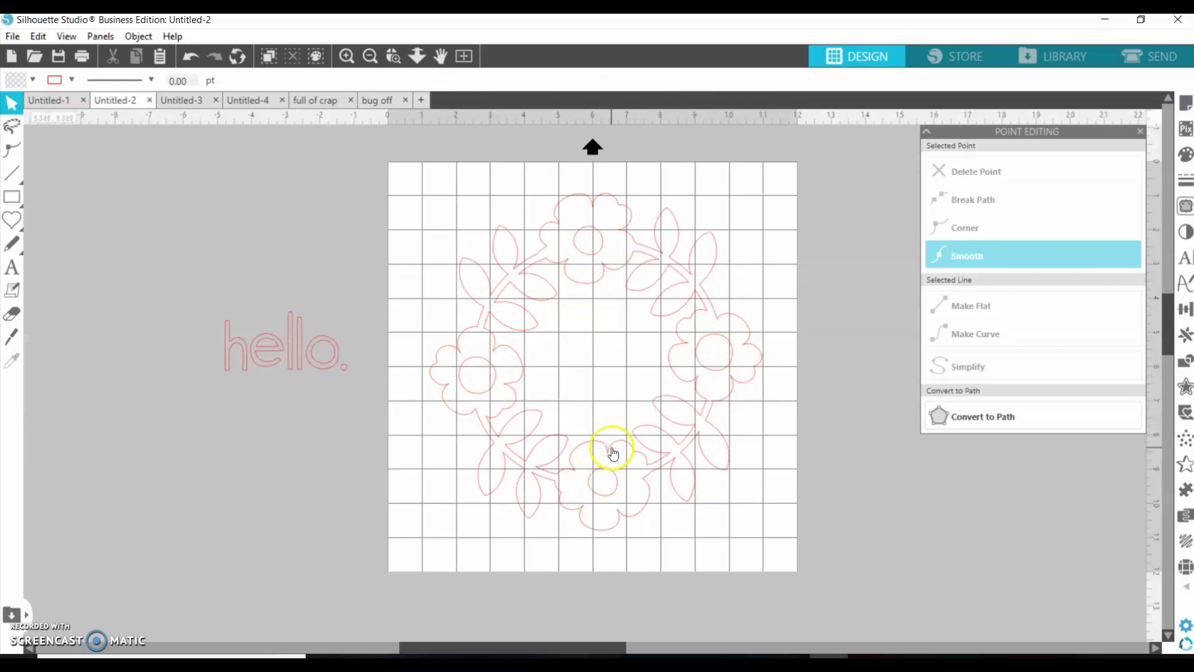
Step: Release the wreath's compound path and check it no longer moves as one piece
{"action": "right_click", "coordinate": [612, 455]}
{"action": "left_click", "coordinate": [684, 329]}
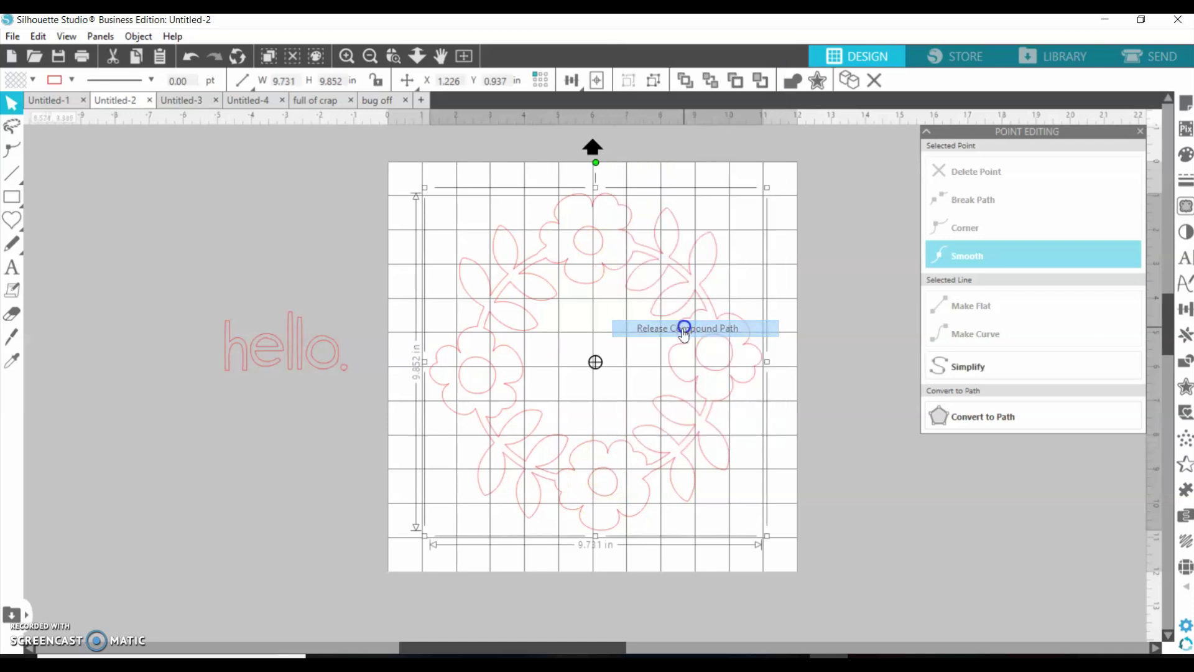
{"action": "left_click", "coordinate": [568, 448]}
{"action": "left_click_drag", "start_coordinate": [568, 448], "coordinate": [619, 454]}
{"action": "left_click", "coordinate": [257, 148]}
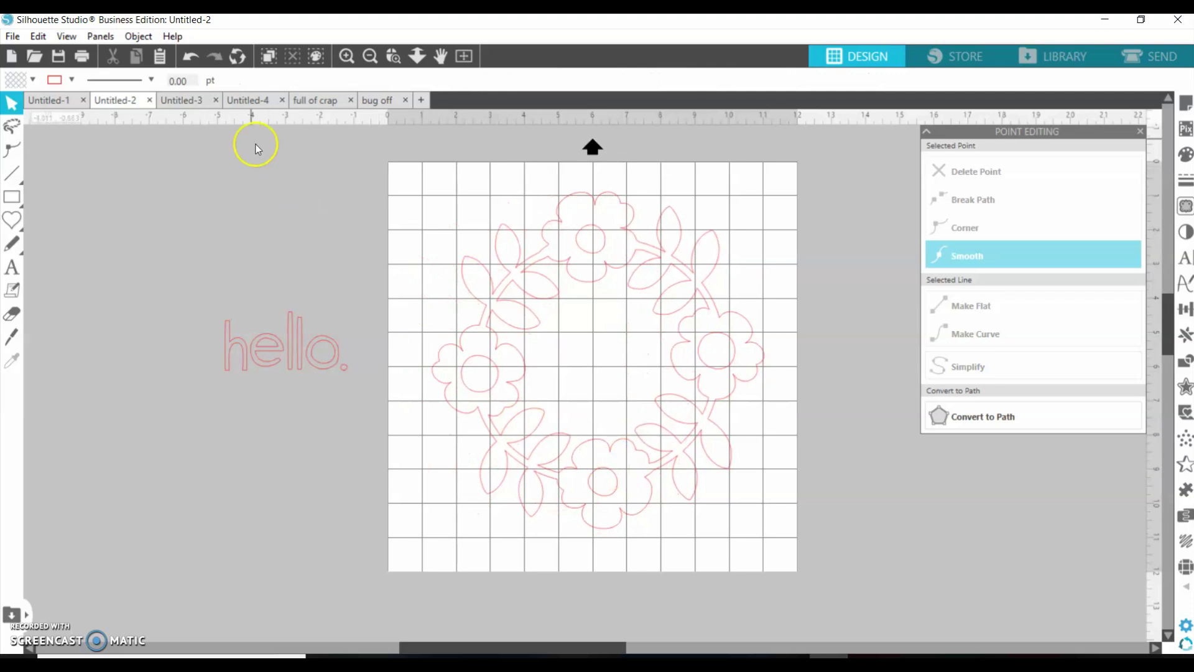
{"action": "left_click", "coordinate": [183, 104]}
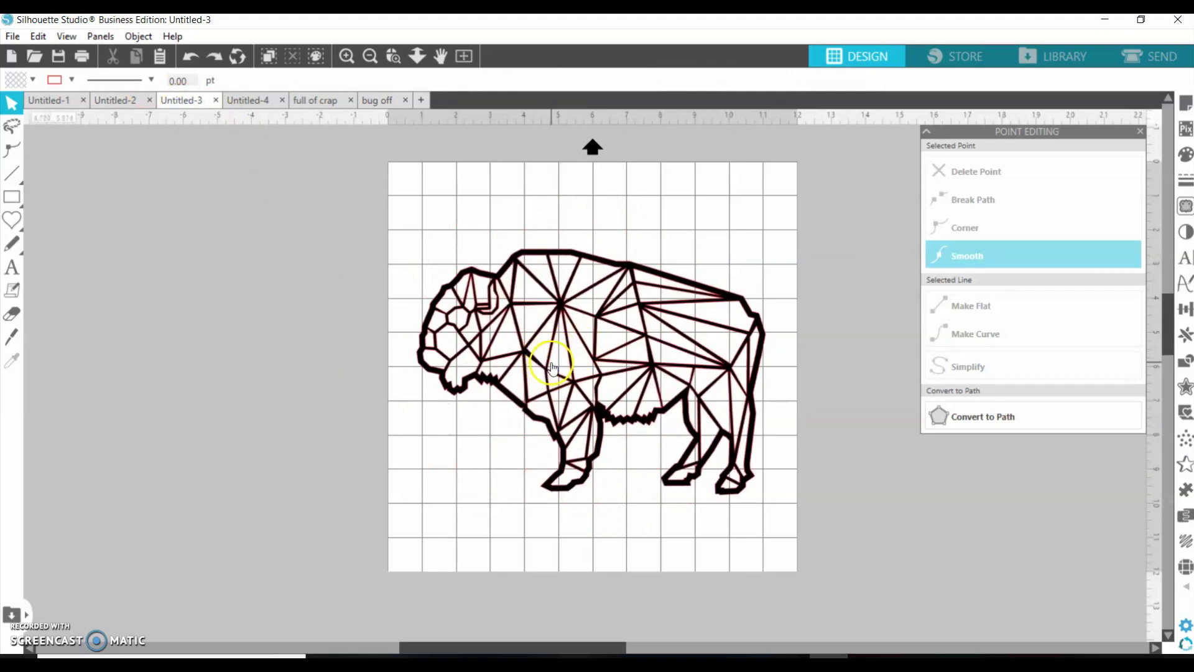
Step: Release the geometric buffalo's compound path
{"action": "left_click", "coordinate": [552, 367]}
{"action": "right_click", "coordinate": [553, 367]}
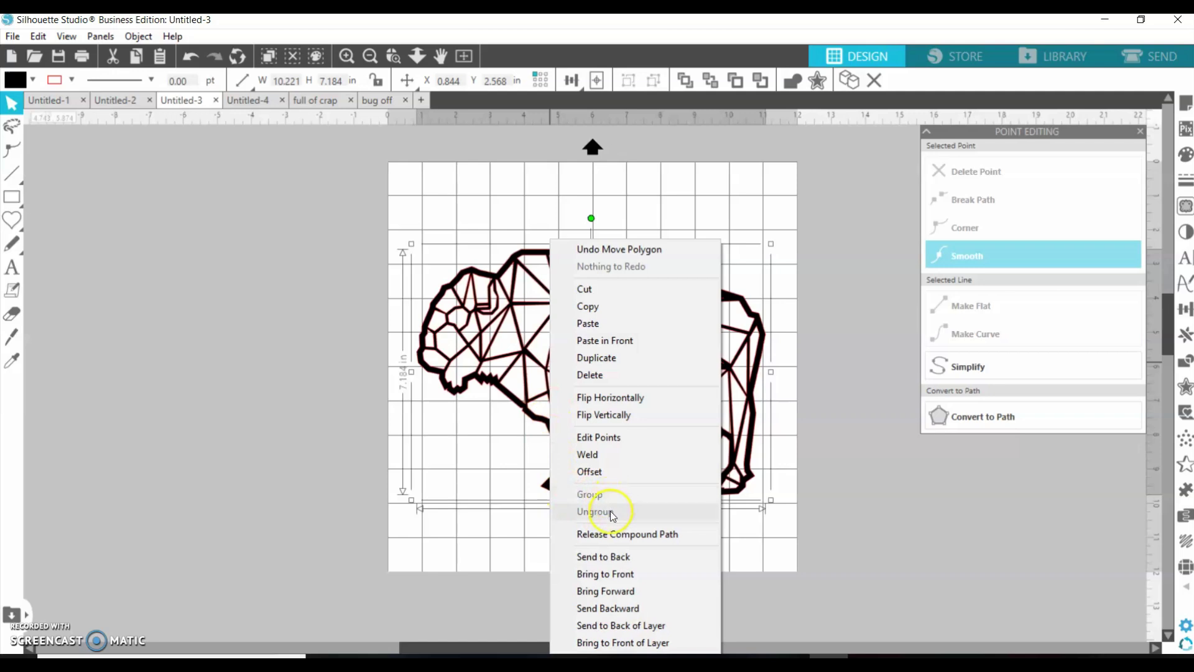
{"action": "left_click", "coordinate": [635, 538]}
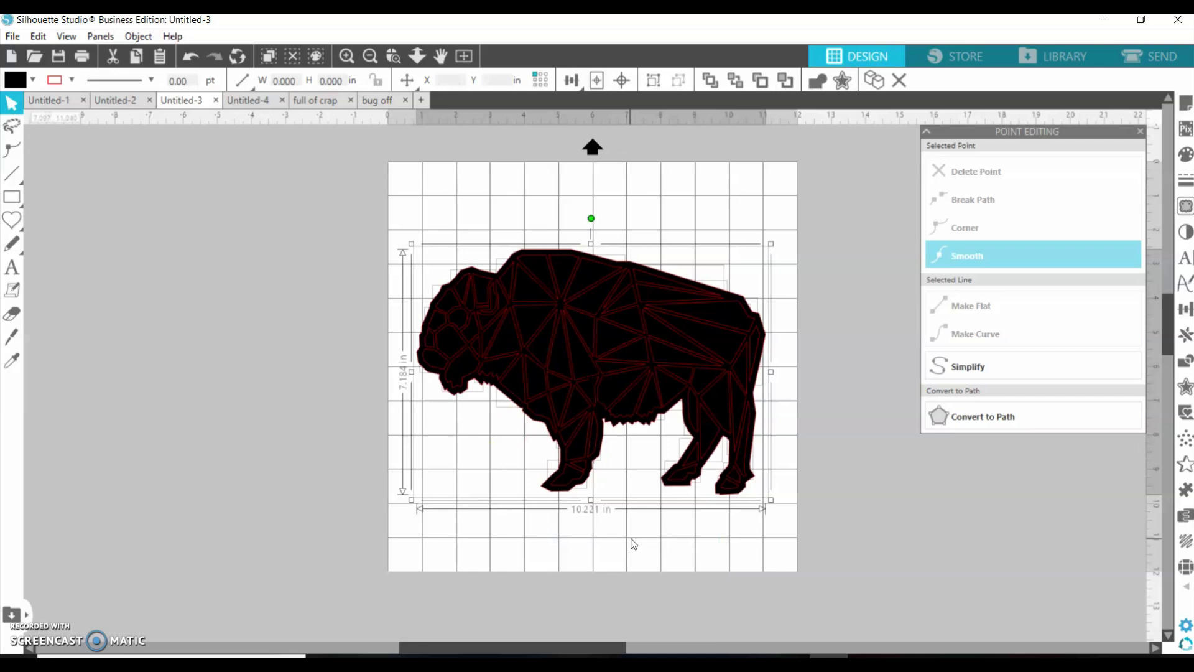
Step: Drag the solid silhouette off the mat left, the eye out, and two back triangles right
{"action": "left_click", "coordinate": [587, 475]}
{"action": "left_click_drag", "start_coordinate": [588, 476], "coordinate": [146, 443]}
{"action": "key", "text": "Escape"}
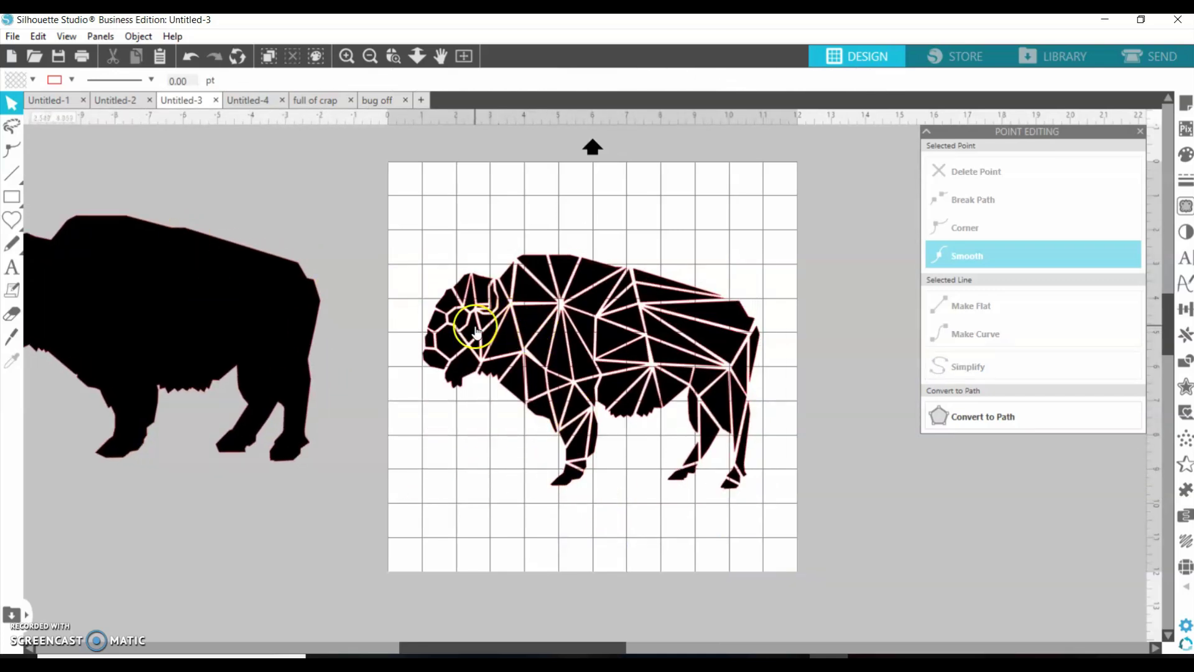
{"action": "left_click_drag", "start_coordinate": [460, 320], "coordinate": [334, 235]}
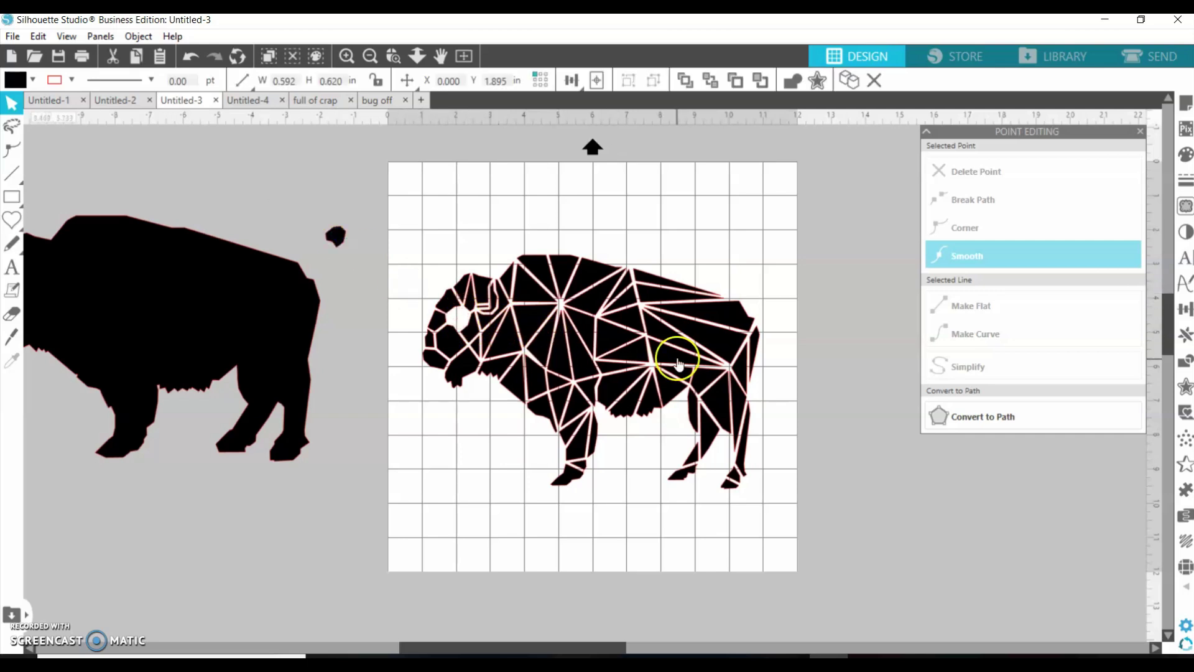
{"action": "left_click_drag", "start_coordinate": [680, 347], "coordinate": [857, 299]}
{"action": "left_click_drag", "start_coordinate": [680, 293], "coordinate": [826, 232]}
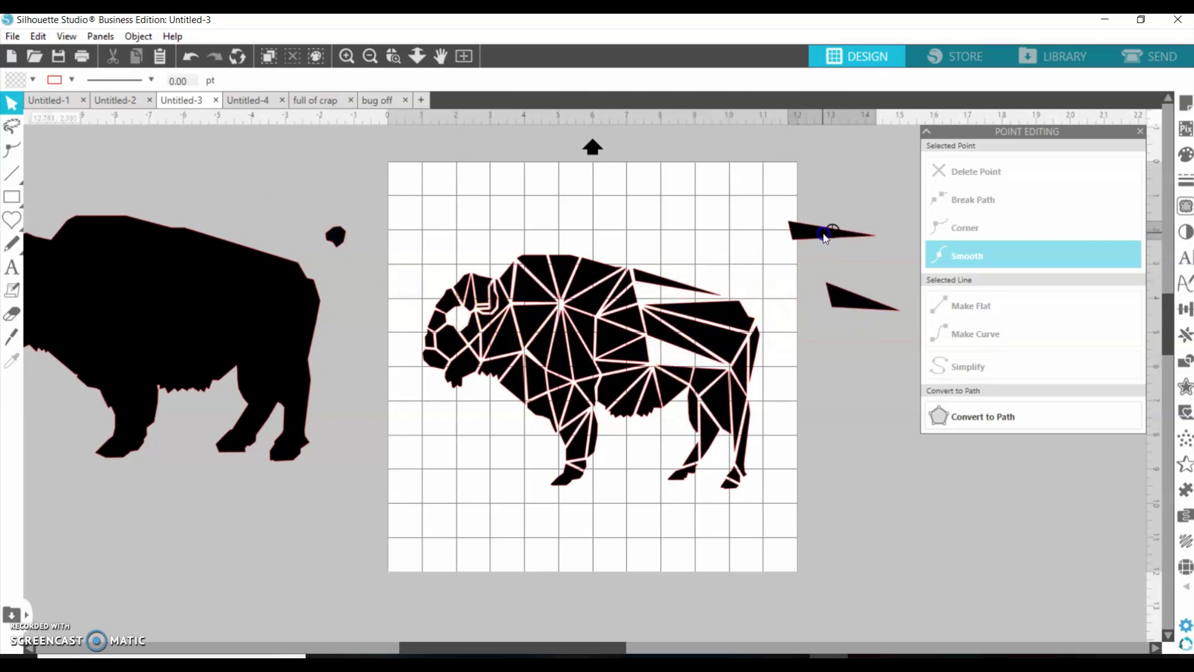
{"action": "key", "text": "Escape"}
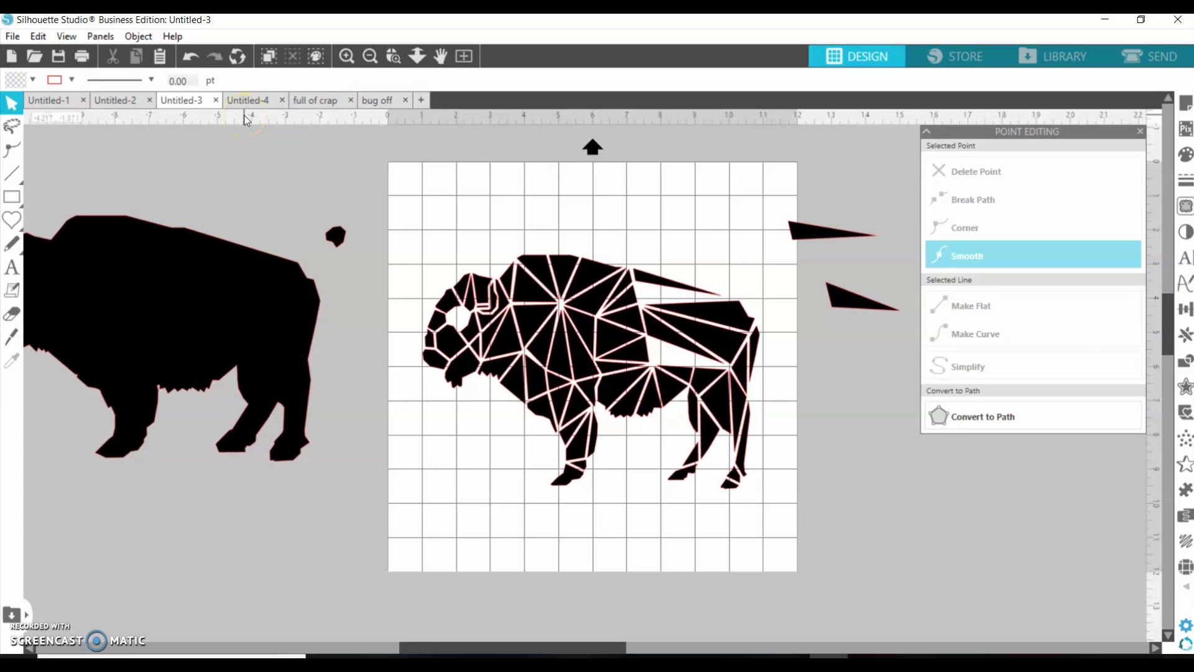
Step: Switch to the Untitled-4 document holding the Trick or Treat Halloween badge
{"action": "left_click", "coordinate": [253, 100]}
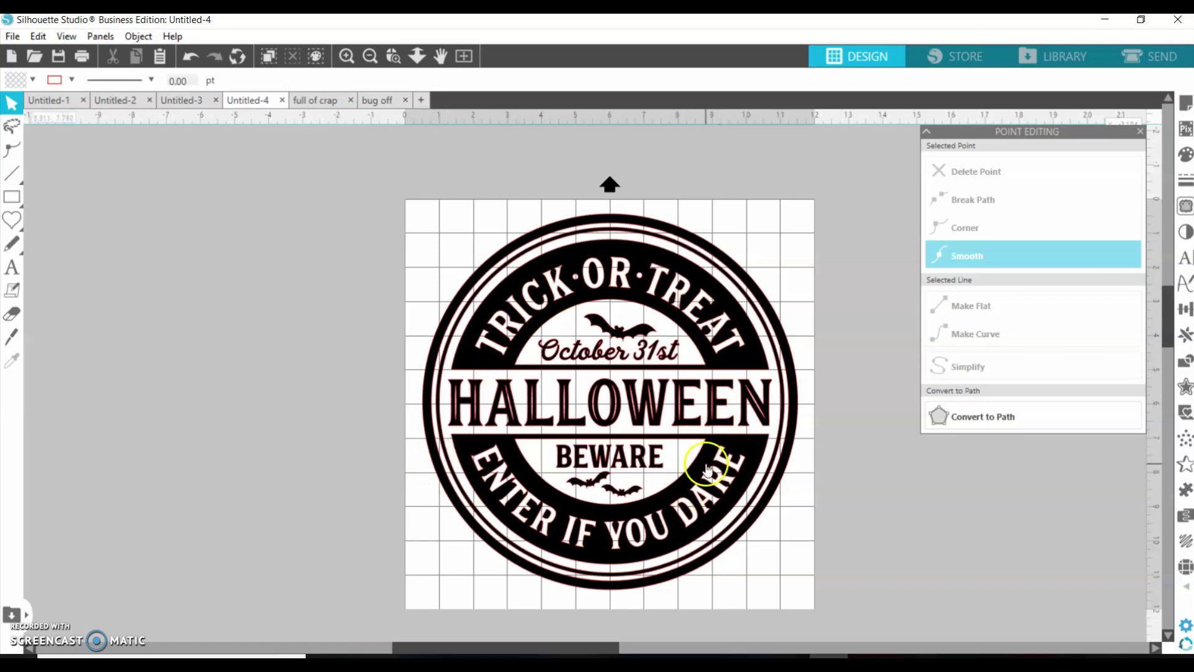
Step: Ungroup the Halloween badge and move its outer TRICK·OR·TREAT ring off the mat
{"action": "left_click", "coordinate": [678, 355]}
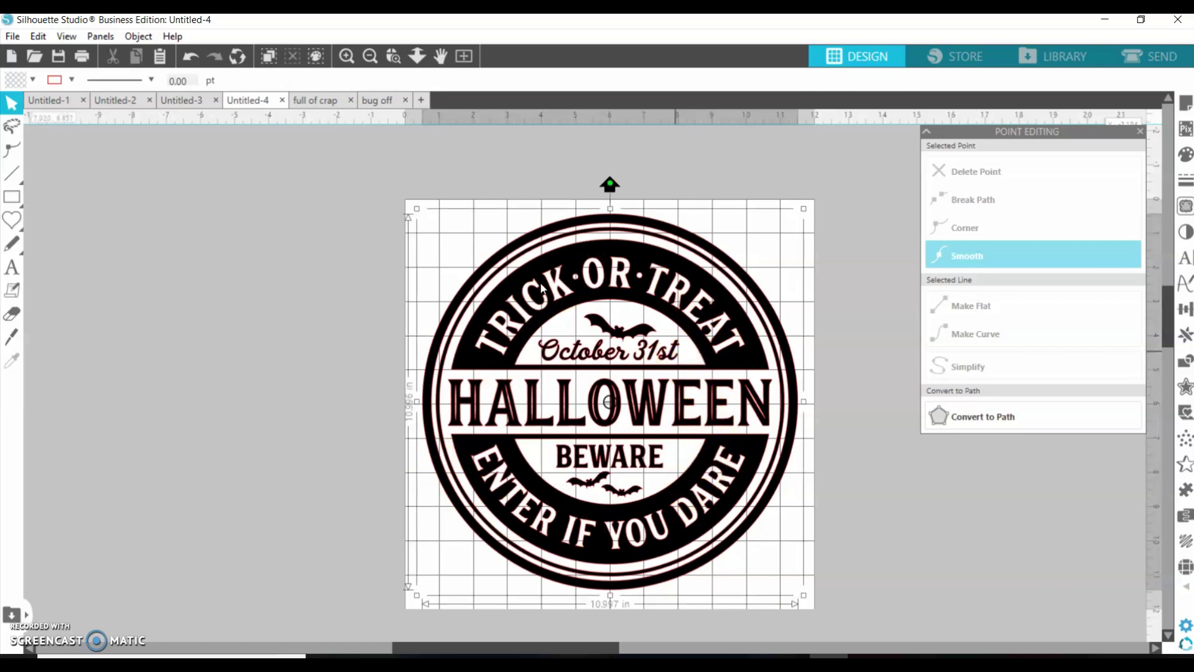
{"action": "right_click", "coordinate": [678, 355]}
{"action": "left_click", "coordinate": [722, 481]}
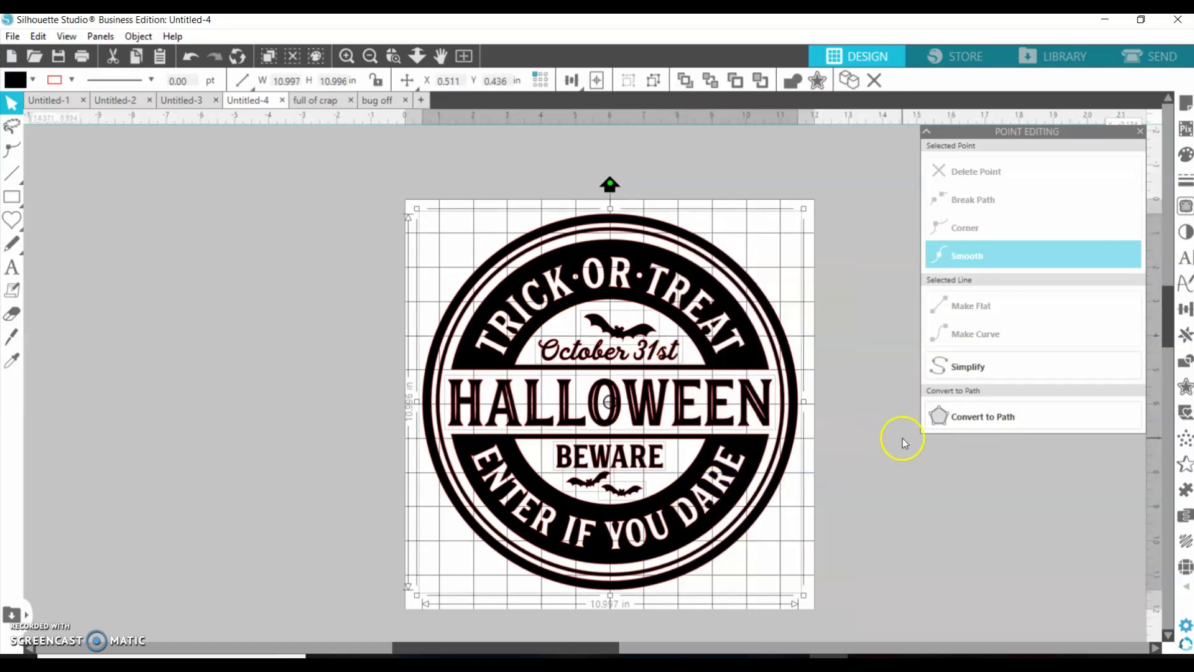
{"action": "left_click", "coordinate": [888, 448]}
{"action": "left_click_drag", "start_coordinate": [741, 334], "coordinate": [473, 317]}
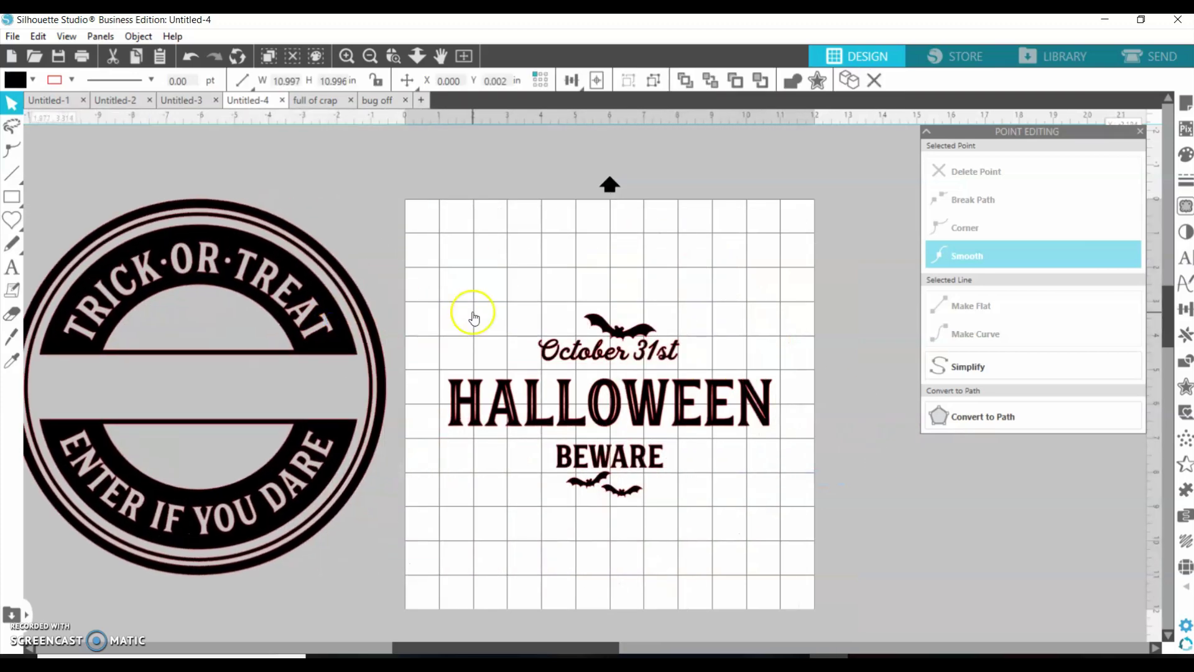
Step: Spread out the centre text: bat and October 31st up, HALLOWEEN higher, BEWARE and lower bats down
{"action": "left_click_drag", "start_coordinate": [608, 319], "coordinate": [609, 297]}
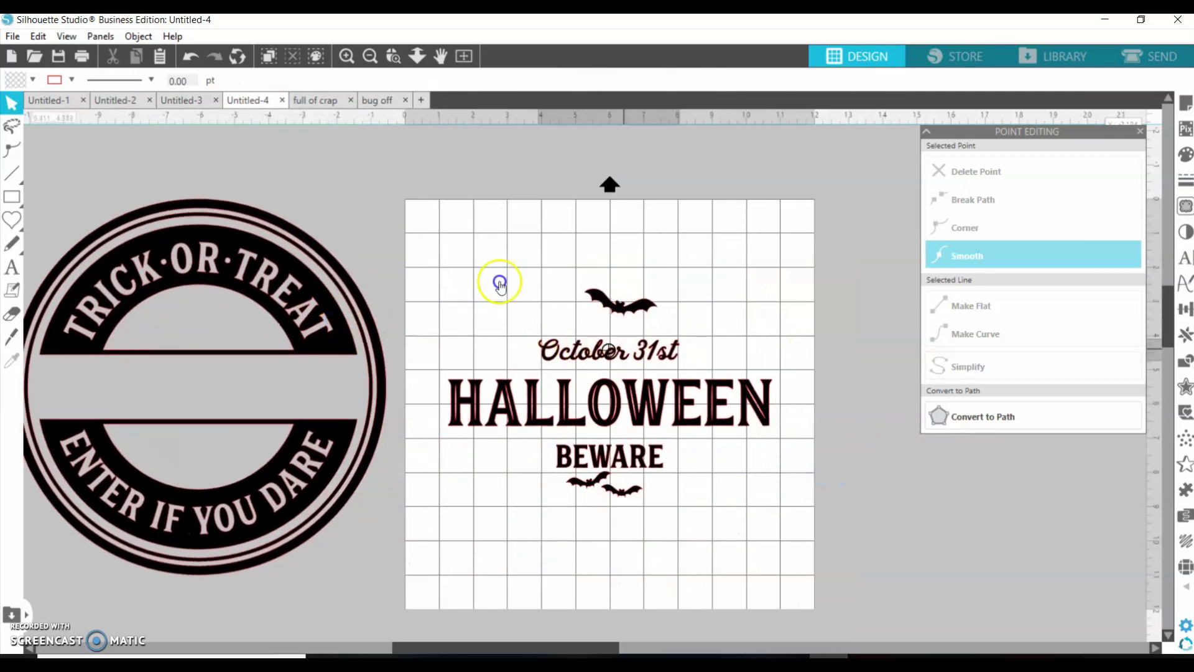
{"action": "left_click_drag", "start_coordinate": [601, 349], "coordinate": [602, 337]}
{"action": "mouse_move", "coordinate": [601, 389]}
{"action": "left_mouse_down"}
{"action": "mouse_move", "coordinate": [605, 362]}
{"action": "mouse_move", "coordinate": [606, 378]}
{"action": "left_mouse_up"}
{"action": "left_click_drag", "start_coordinate": [616, 449], "coordinate": [635, 518]}
{"action": "left_click", "coordinate": [739, 530]}
Step: Ungroup the outer ring into its separate pieces
{"action": "left_click", "coordinate": [150, 348]}
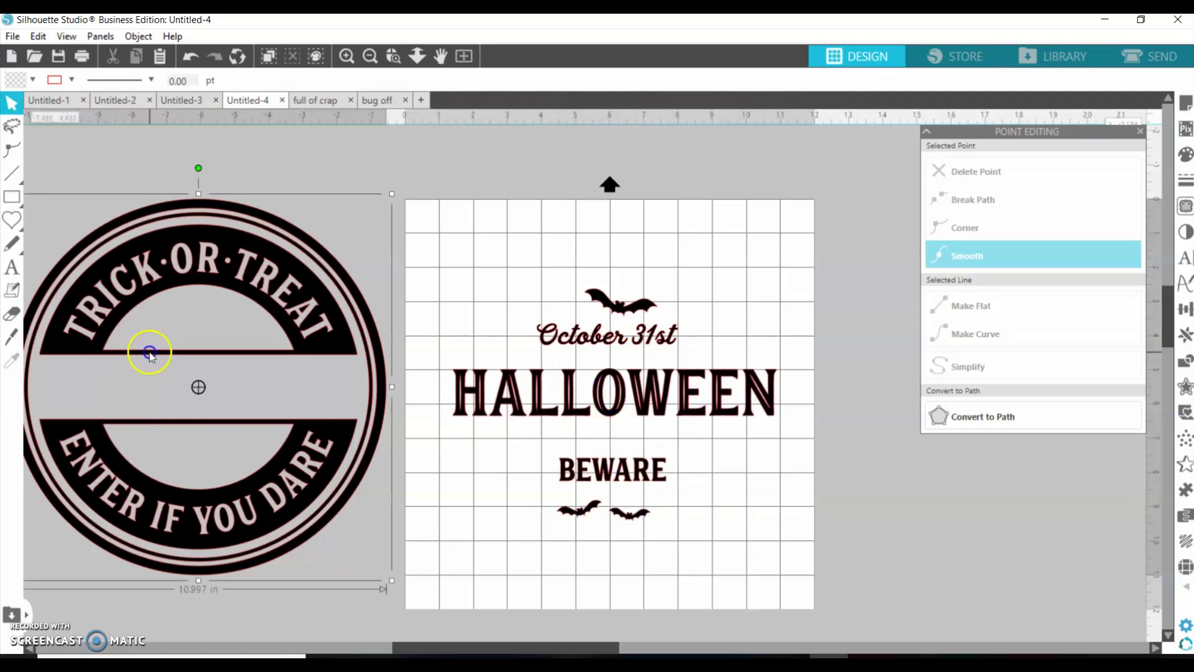
{"action": "right_click", "coordinate": [150, 349]}
{"action": "left_click", "coordinate": [209, 478]}
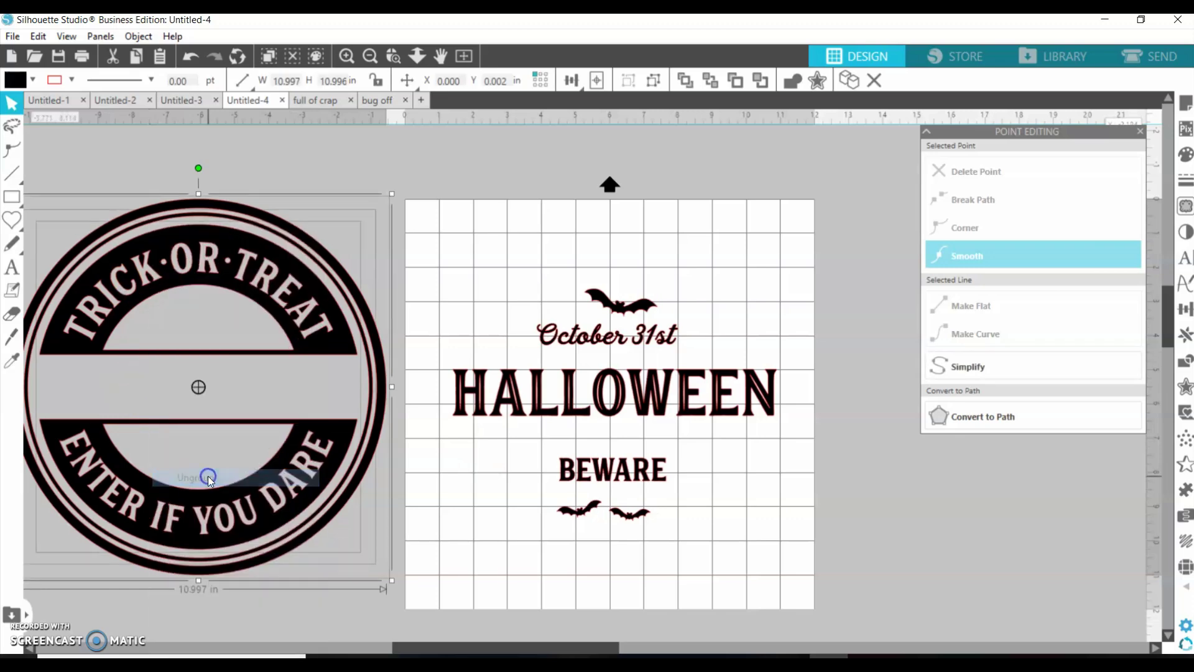
{"action": "left_click", "coordinate": [244, 598]}
{"action": "left_click_drag", "start_coordinate": [469, 648], "coordinate": [373, 643]}
{"action": "left_click", "coordinate": [331, 424]}
Step: Pull the inner text band, thin circle and thick outer circle apart from each other
{"action": "left_click_drag", "start_coordinate": [301, 302], "coordinate": [5, 258]}
{"action": "left_click_drag", "start_coordinate": [390, 244], "coordinate": [213, 453]}
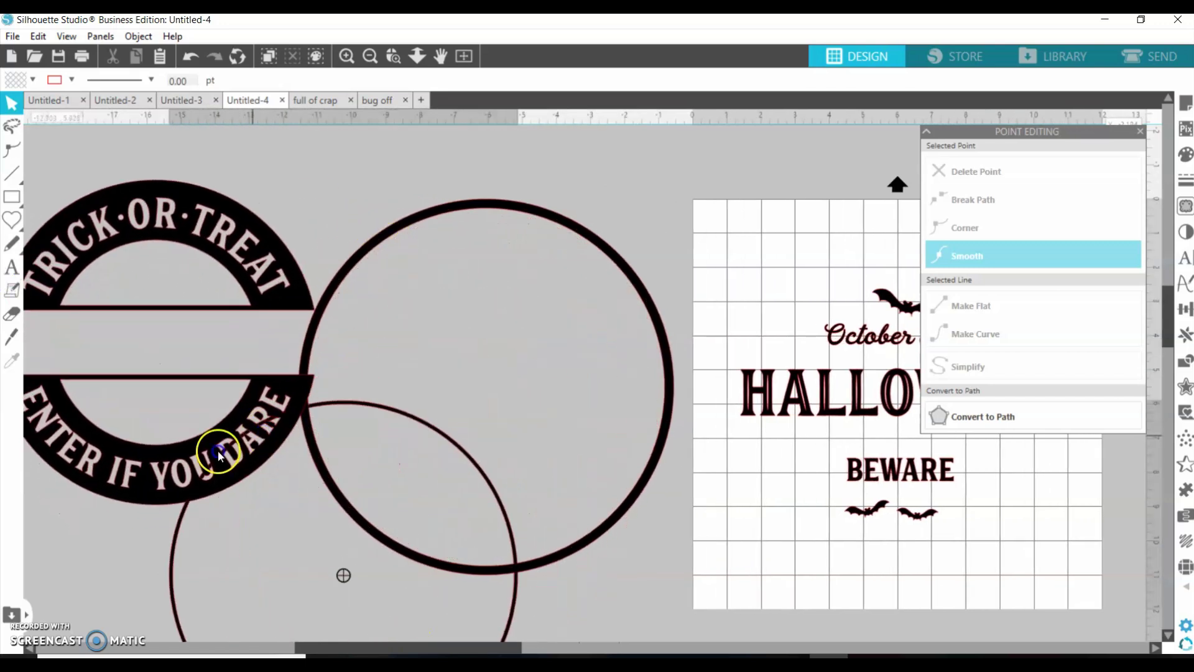
{"action": "left_click_drag", "start_coordinate": [454, 192], "coordinate": [515, 73]}
{"action": "left_click", "coordinate": [415, 407]}
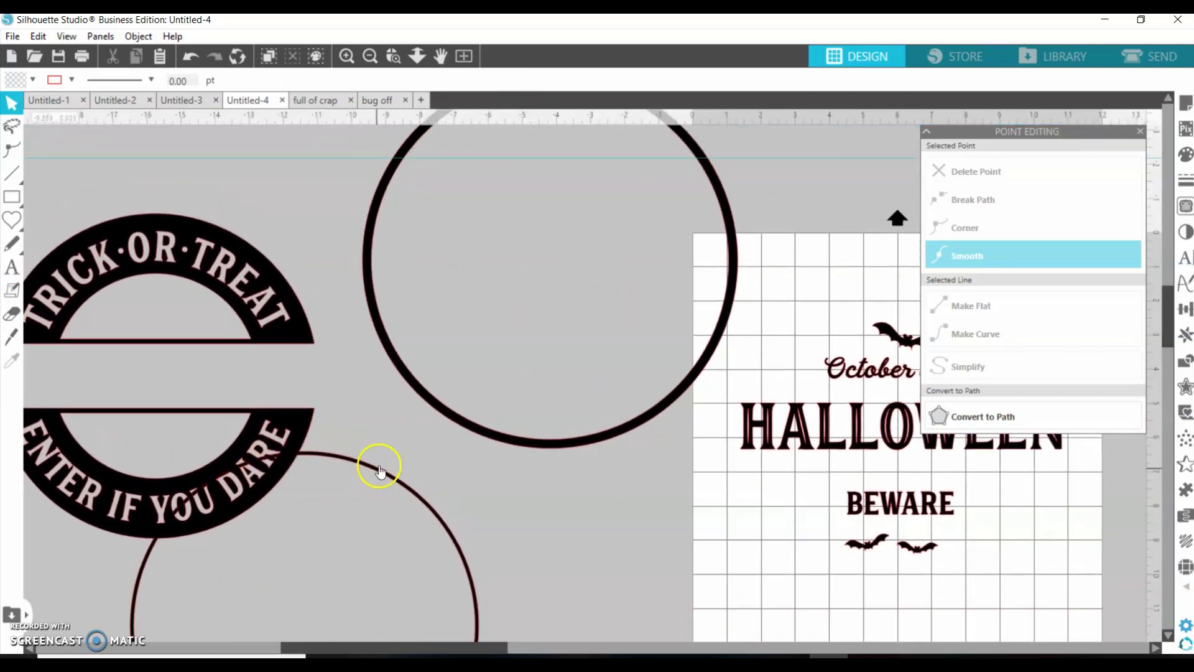
{"action": "left_click_drag", "start_coordinate": [381, 471], "coordinate": [699, 93]}
Step: Ungroup the TRICK·OR·TREAT band into two halves and place the top half above the bottom
{"action": "left_click", "coordinate": [262, 338]}
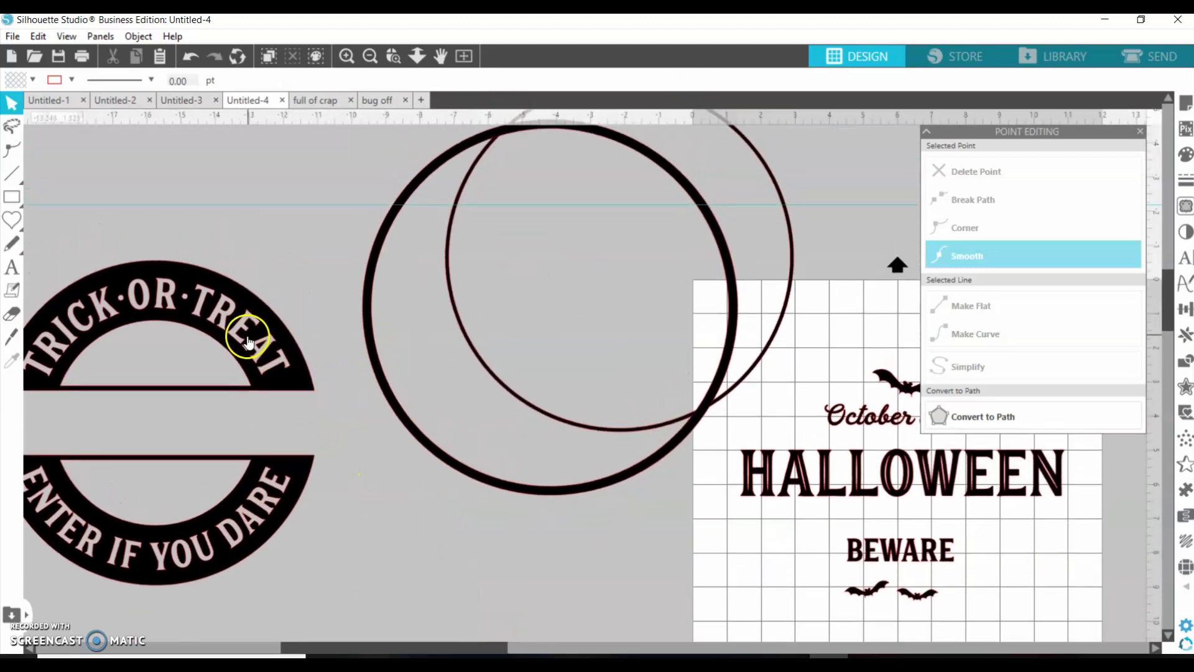
{"action": "left_click_drag", "start_coordinate": [248, 341], "coordinate": [292, 375]}
{"action": "left_click", "coordinate": [411, 648]}
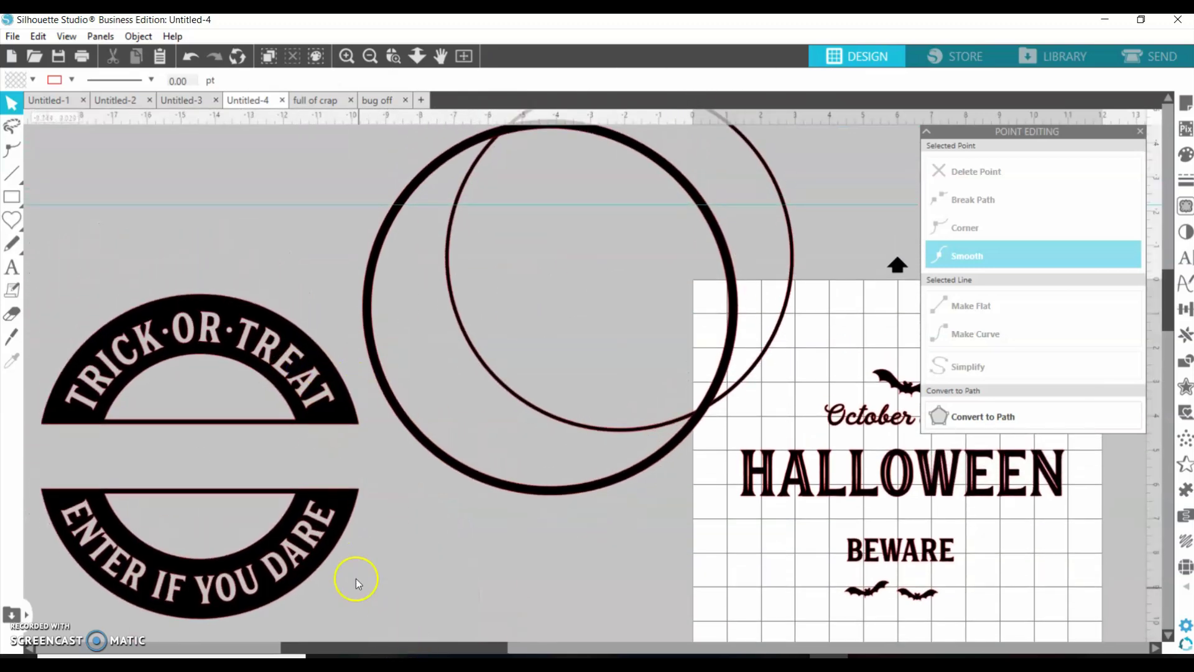
{"action": "left_click", "coordinate": [303, 380]}
{"action": "right_click", "coordinate": [299, 379]}
{"action": "left_click", "coordinate": [347, 480]}
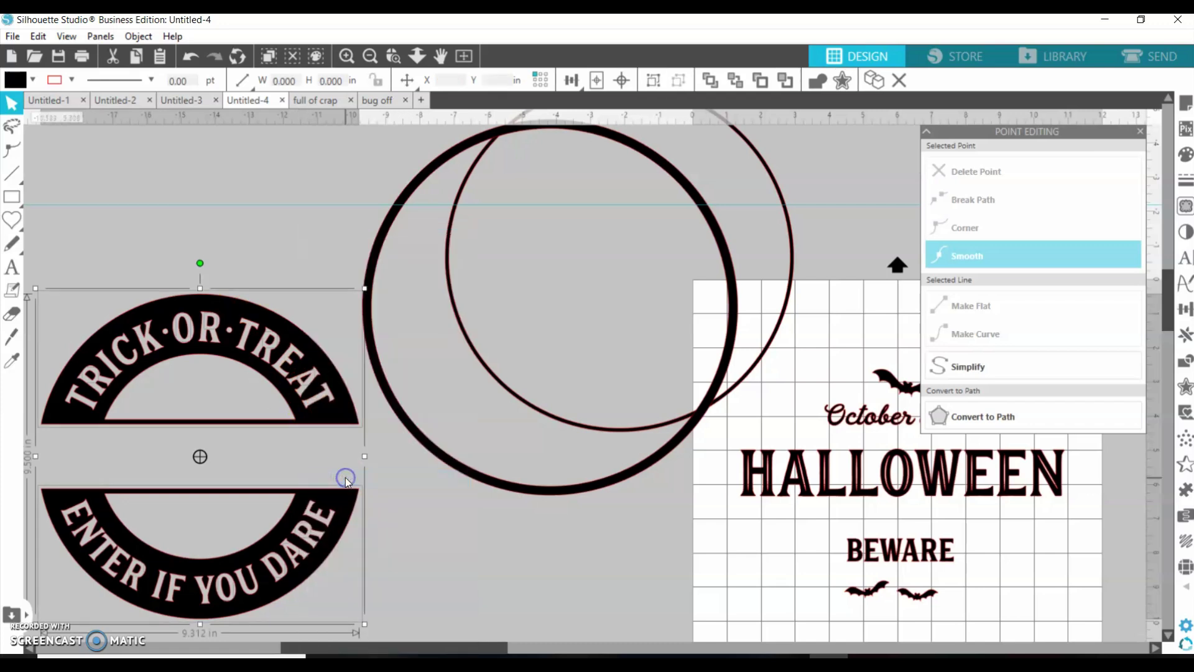
{"action": "left_click", "coordinate": [224, 330]}
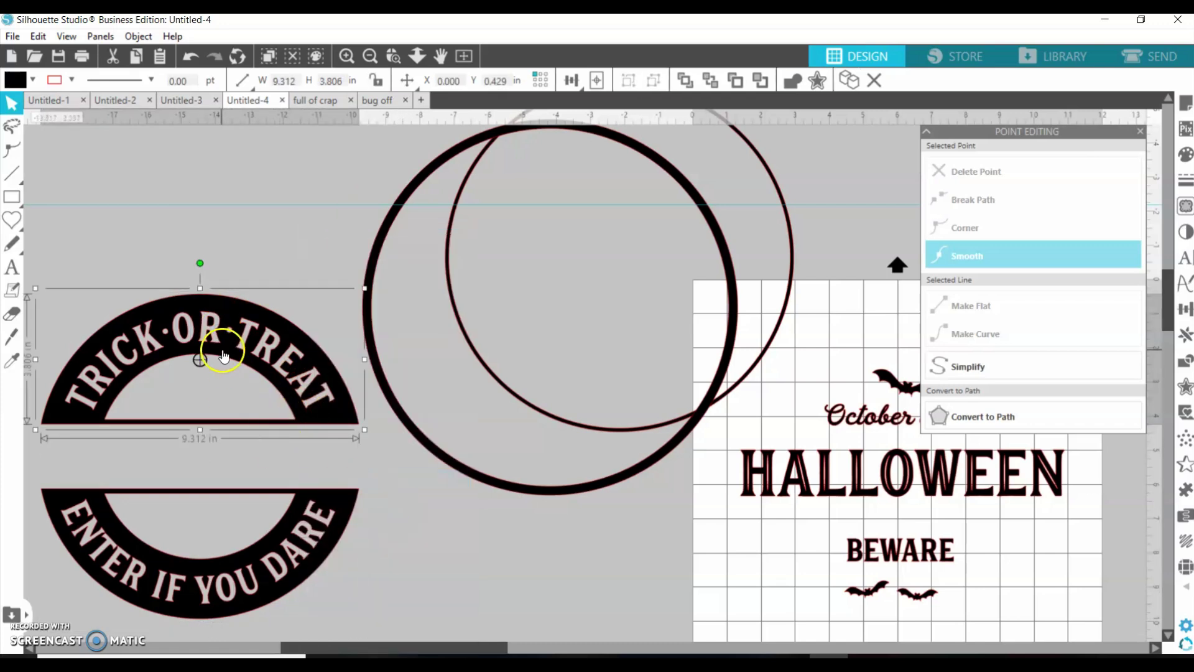
{"action": "left_click_drag", "start_coordinate": [251, 283], "coordinate": [241, 369]}
{"action": "left_click", "coordinate": [101, 437]}
Step: Undo the earlier splatter edits to restore the TRICK·OR·TREAT arc's original shape
{"action": "left_click", "coordinate": [143, 389]}
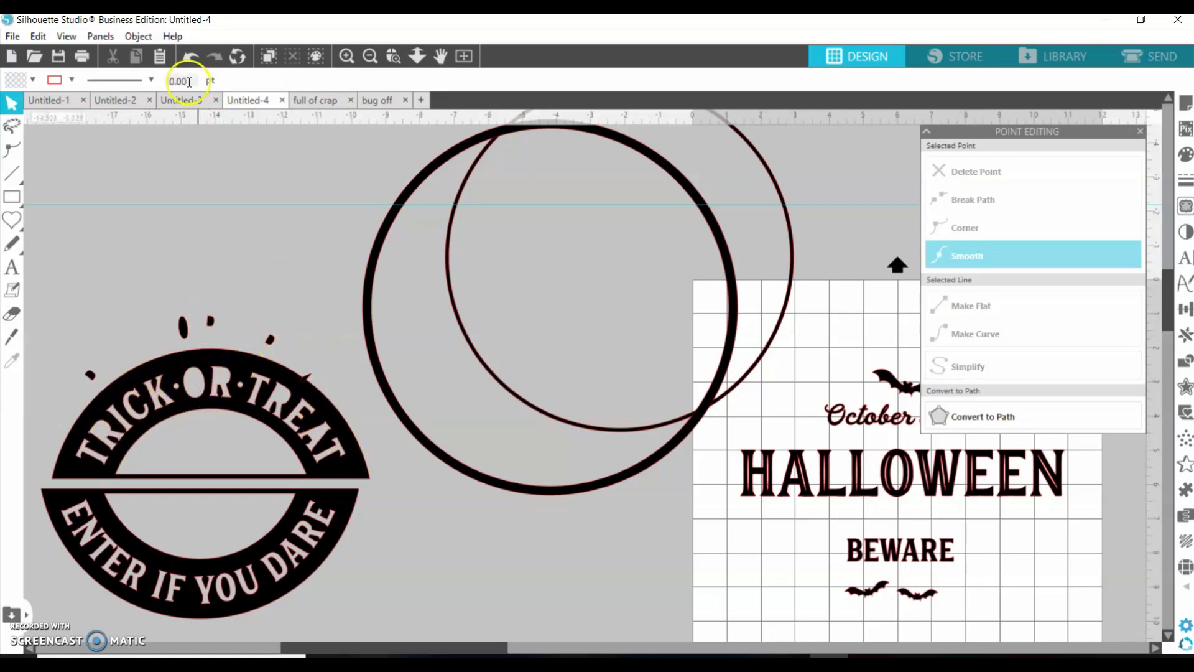
{"action": "left_click", "coordinate": [185, 62]}
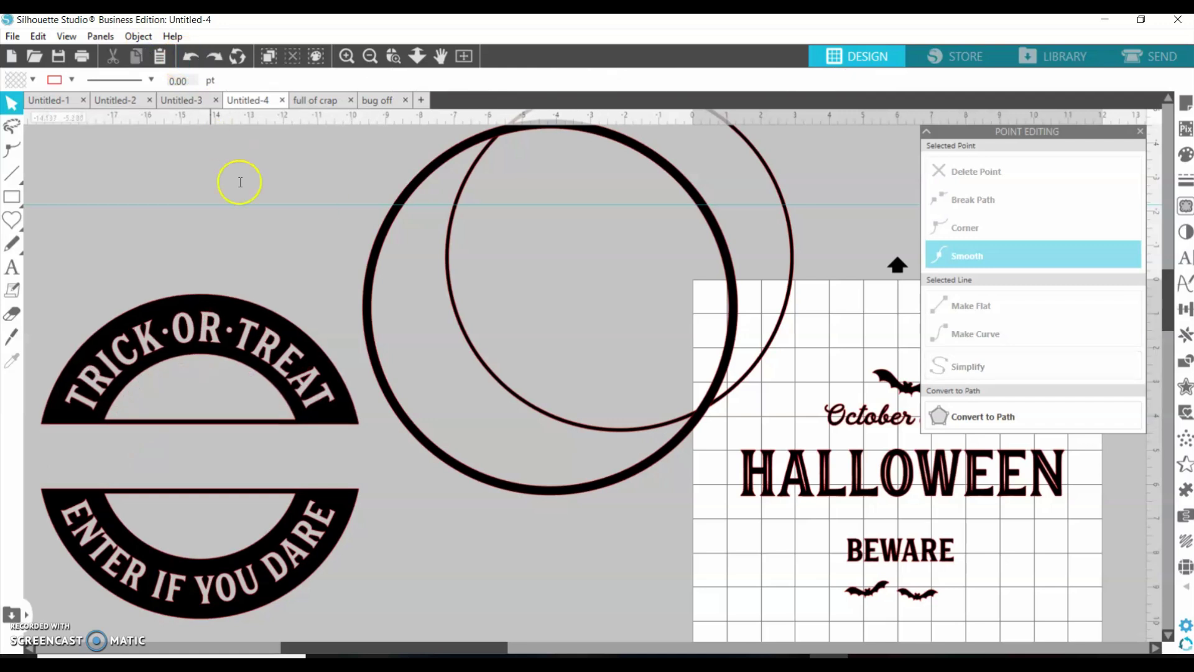
{"action": "left_click", "coordinate": [89, 320]}
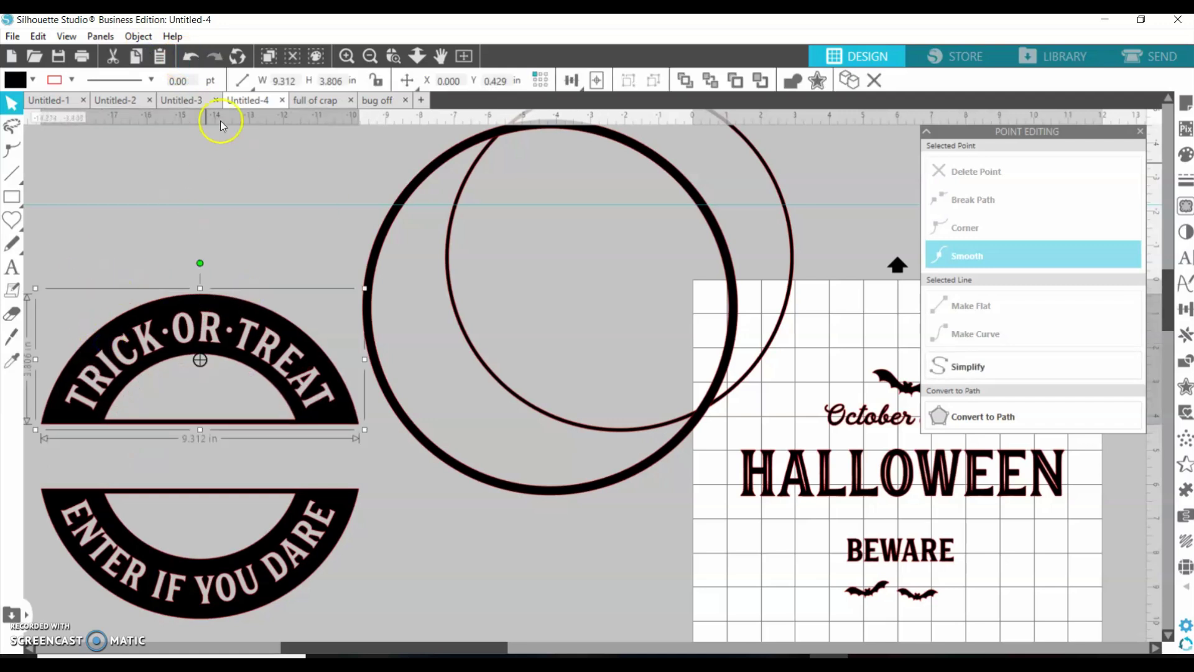
{"action": "left_click", "coordinate": [190, 59]}
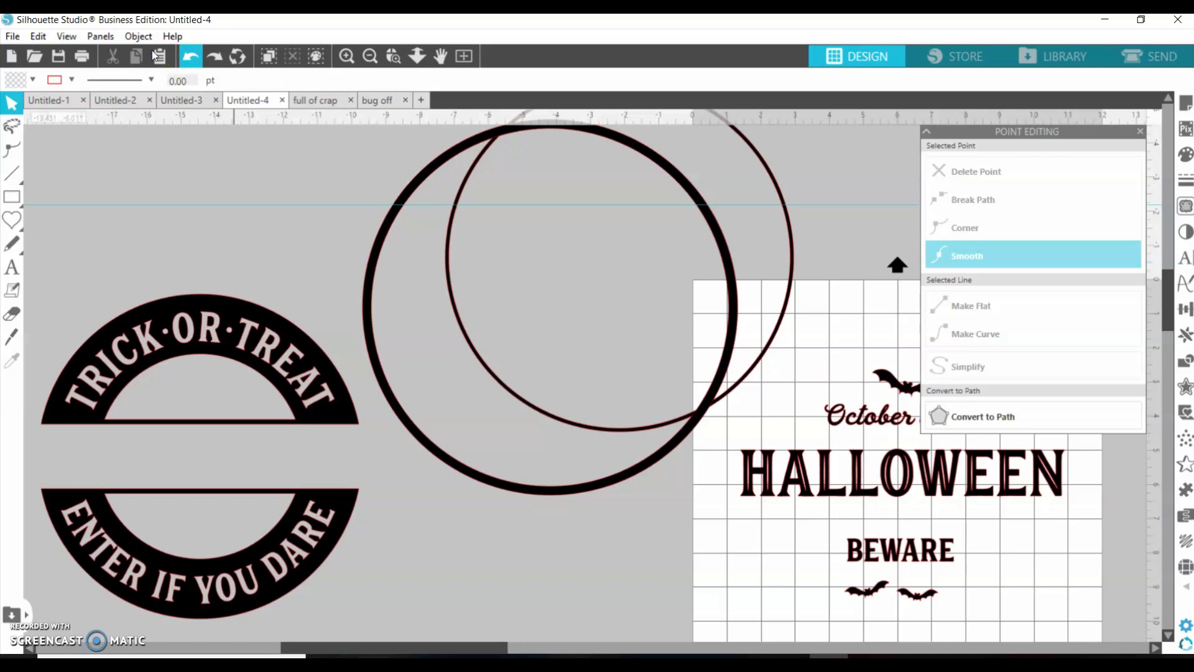
{"action": "left_click", "coordinate": [190, 59]}
{"action": "left_click", "coordinate": [191, 62]}
{"action": "left_click_drag", "start_coordinate": [192, 314], "coordinate": [191, 281]}
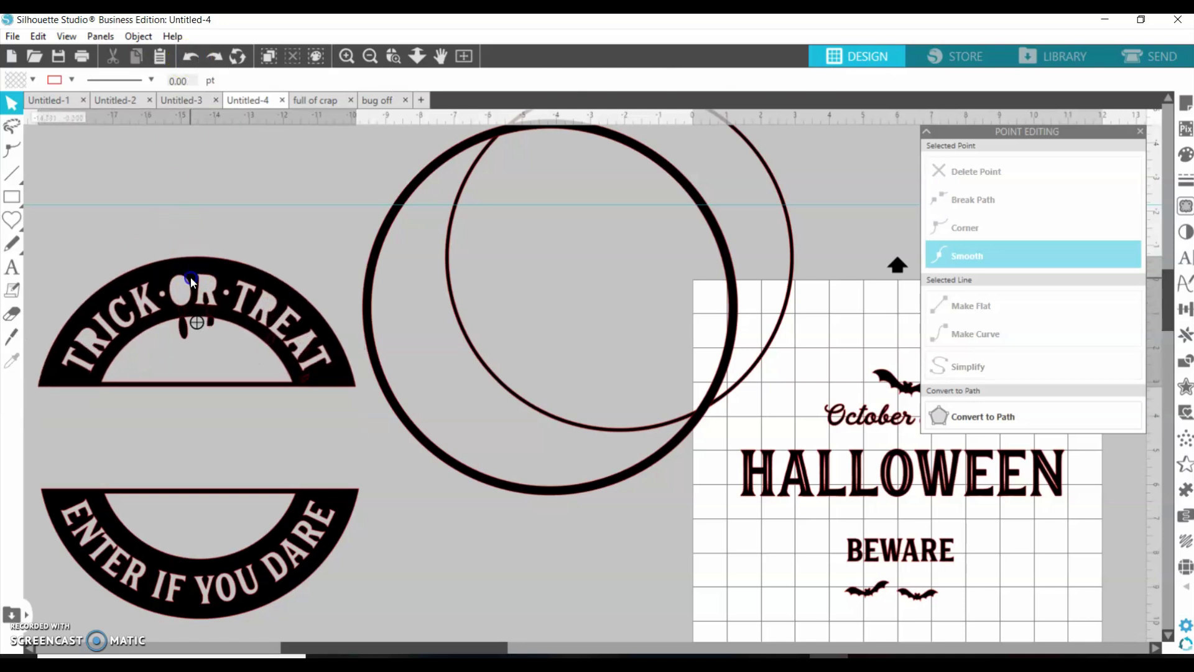
{"action": "left_click", "coordinate": [190, 60]}
{"action": "left_click", "coordinate": [189, 59]}
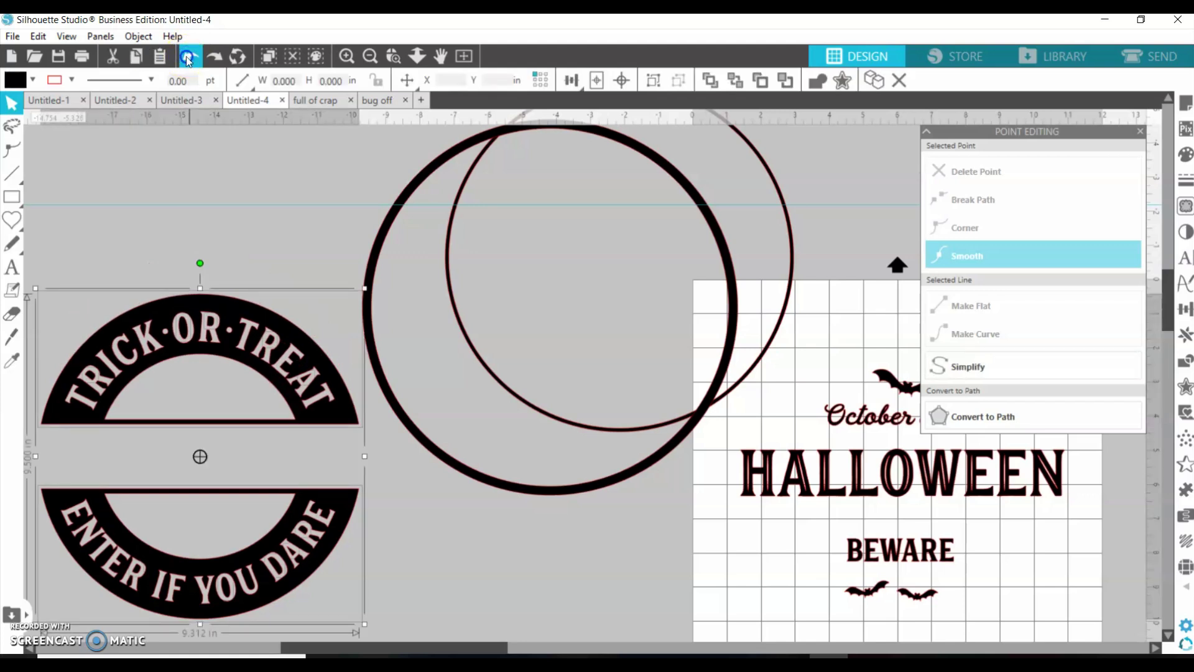
{"action": "left_click", "coordinate": [189, 59]}
Step: Release the compound path of the two badge arcs and nudge them into place
{"action": "left_click_drag", "start_coordinate": [205, 321], "coordinate": [214, 291]}
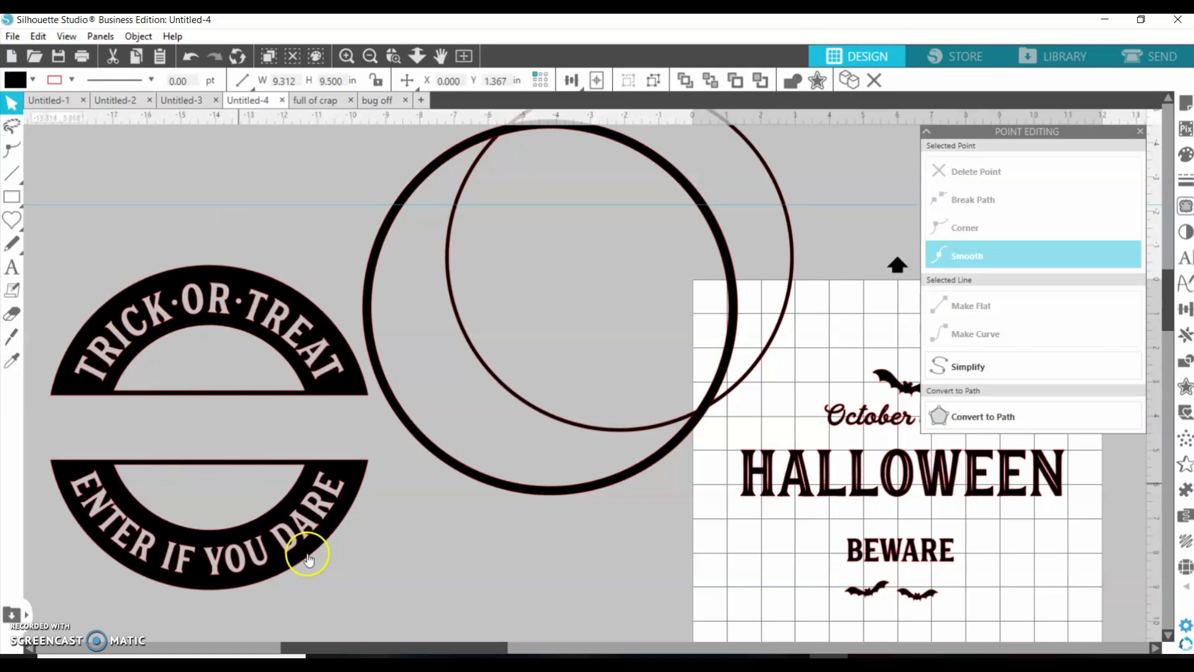
{"action": "left_click", "coordinate": [400, 638]}
{"action": "left_click_drag", "start_coordinate": [406, 648], "coordinate": [397, 651]}
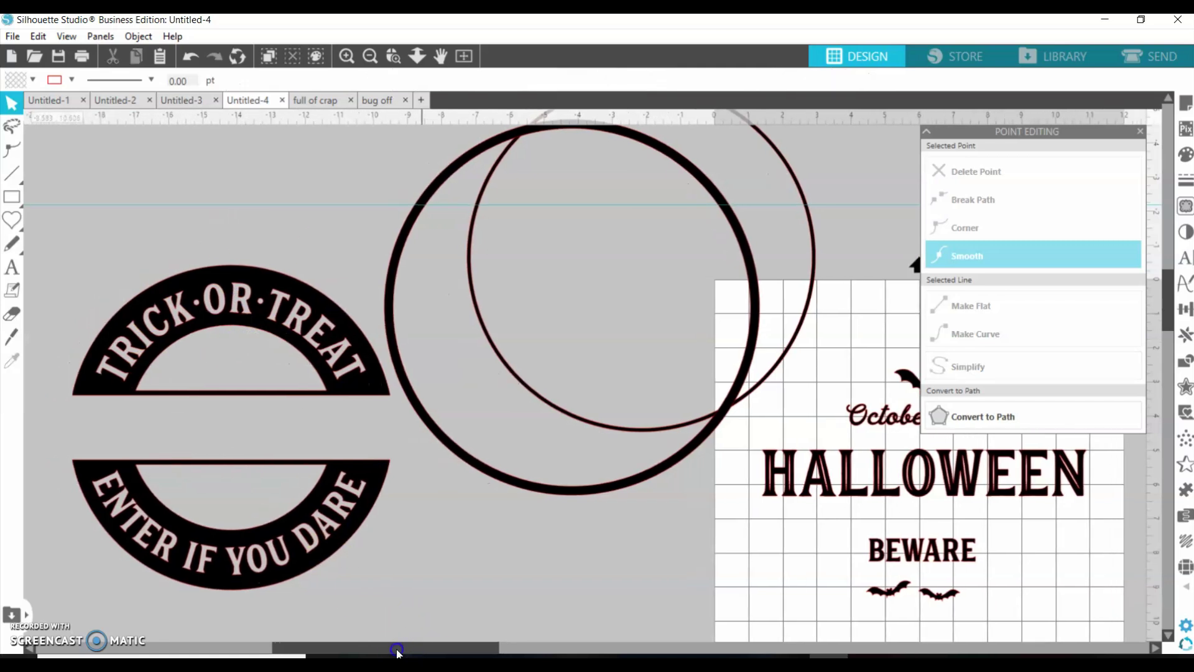
{"action": "left_click", "coordinate": [211, 323]}
{"action": "right_click", "coordinate": [193, 320]}
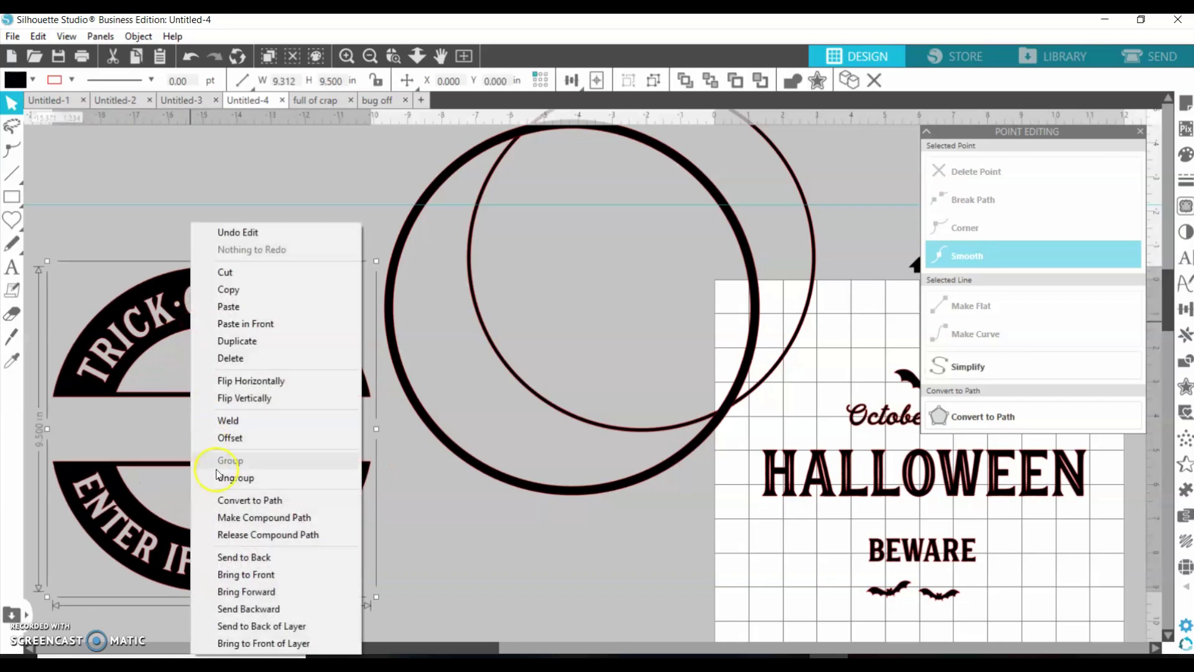
{"action": "left_click", "coordinate": [242, 536]}
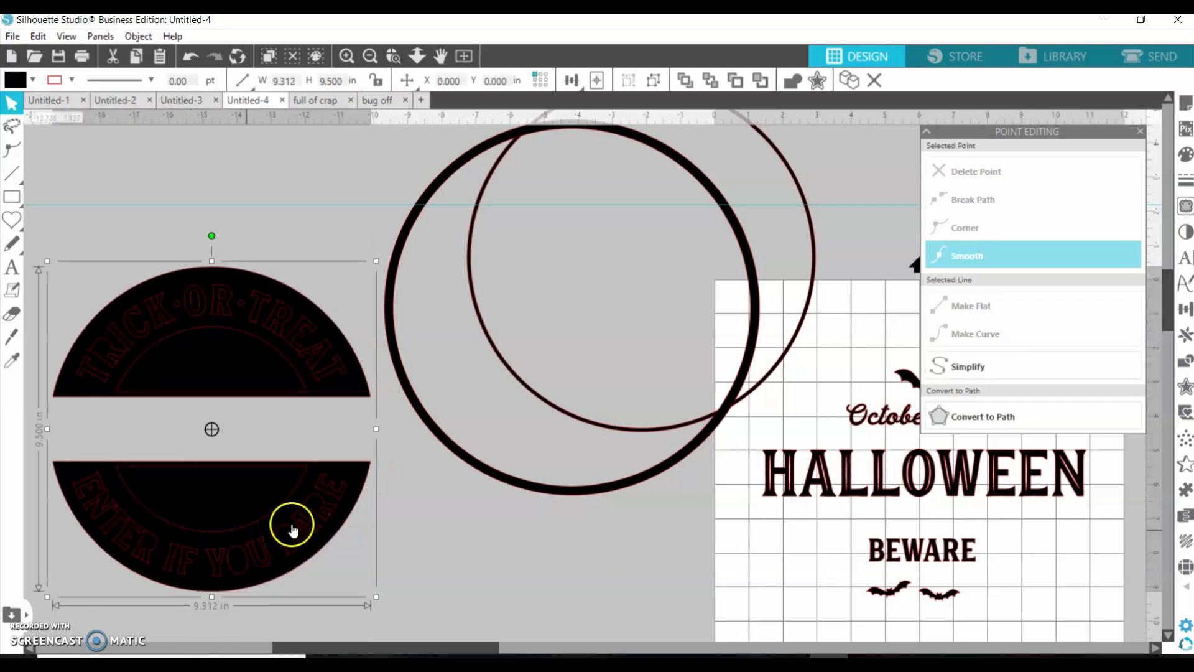
{"action": "left_click", "coordinate": [435, 515]}
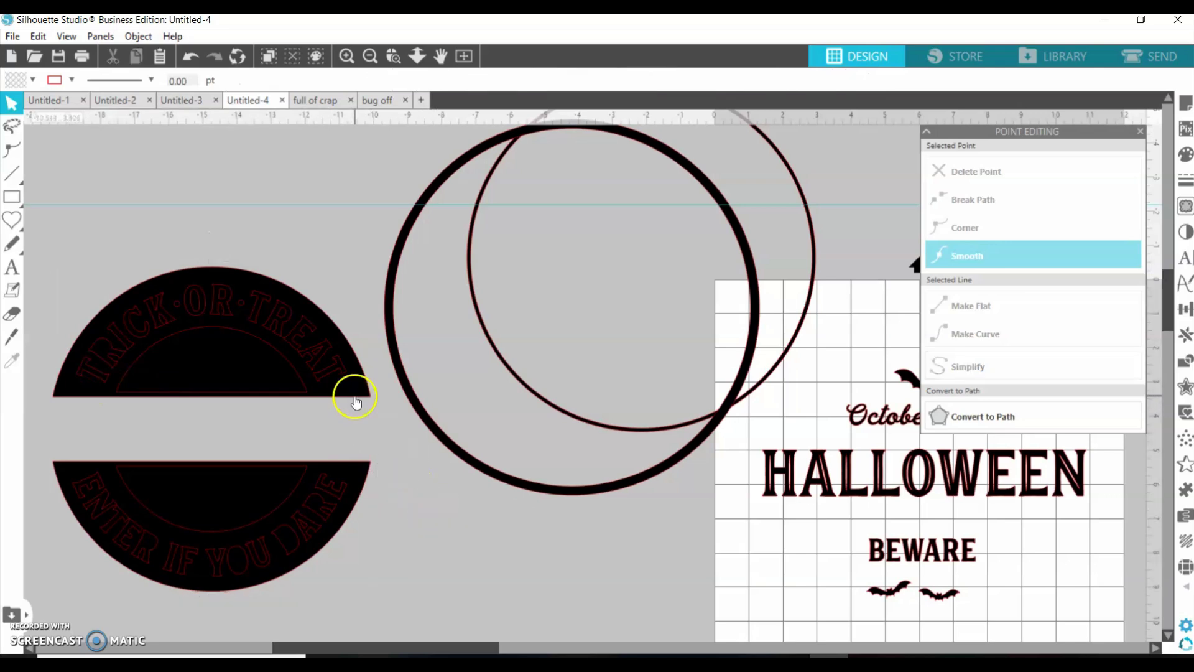
{"action": "left_click_drag", "start_coordinate": [352, 397], "coordinate": [351, 403]}
{"action": "left_click", "coordinate": [279, 346]}
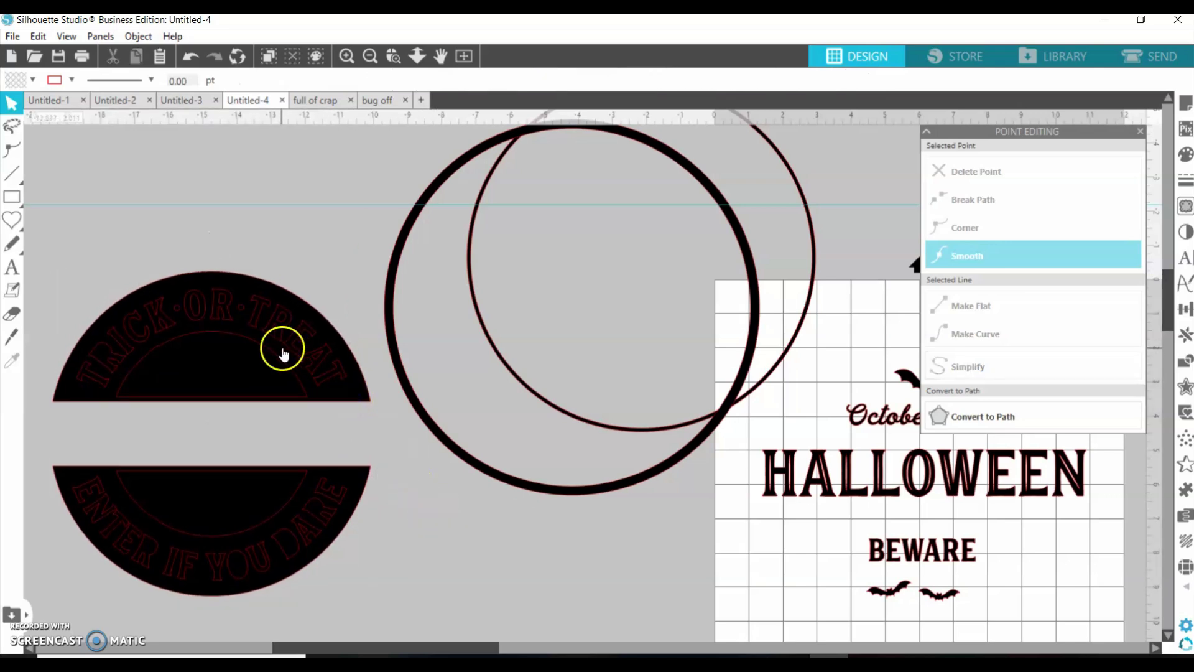
{"action": "mouse_move", "coordinate": [229, 355]}
{"action": "left_mouse_down"}
{"action": "mouse_move", "coordinate": [233, 372]}
{"action": "mouse_move", "coordinate": [232, 353]}
{"action": "left_mouse_up"}
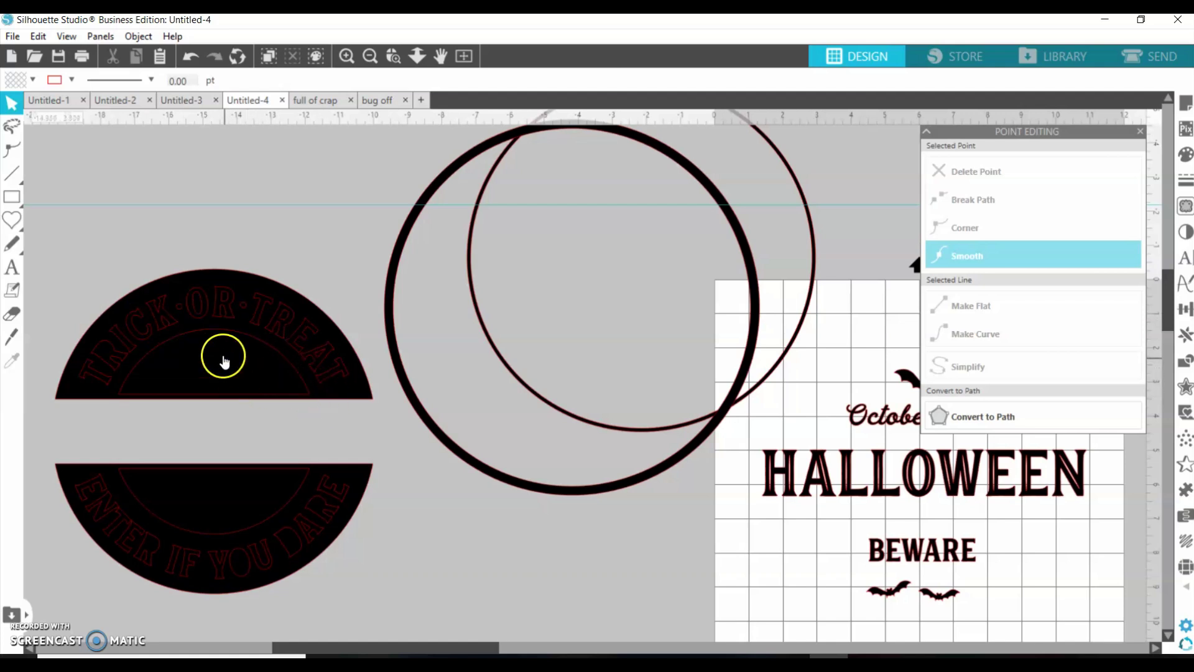
Step: Ungroup the badge arcs and drag the black half-discs off both curved text pieces into the circle
{"action": "right_click", "coordinate": [210, 340]}
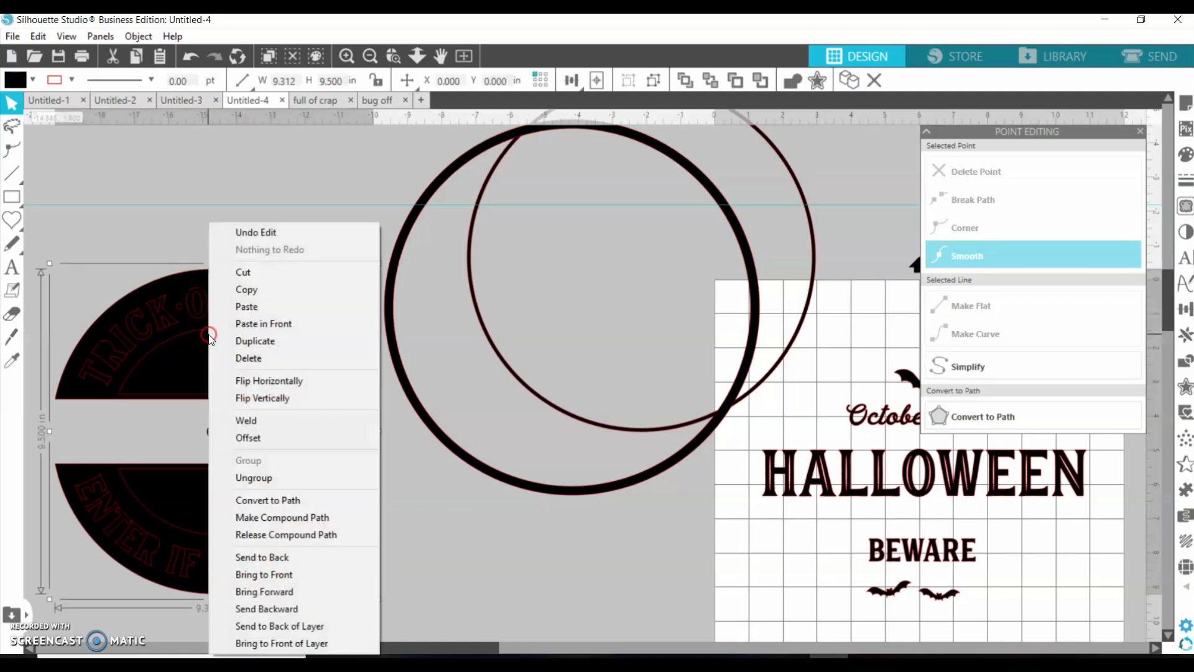
{"action": "left_click", "coordinate": [262, 477]}
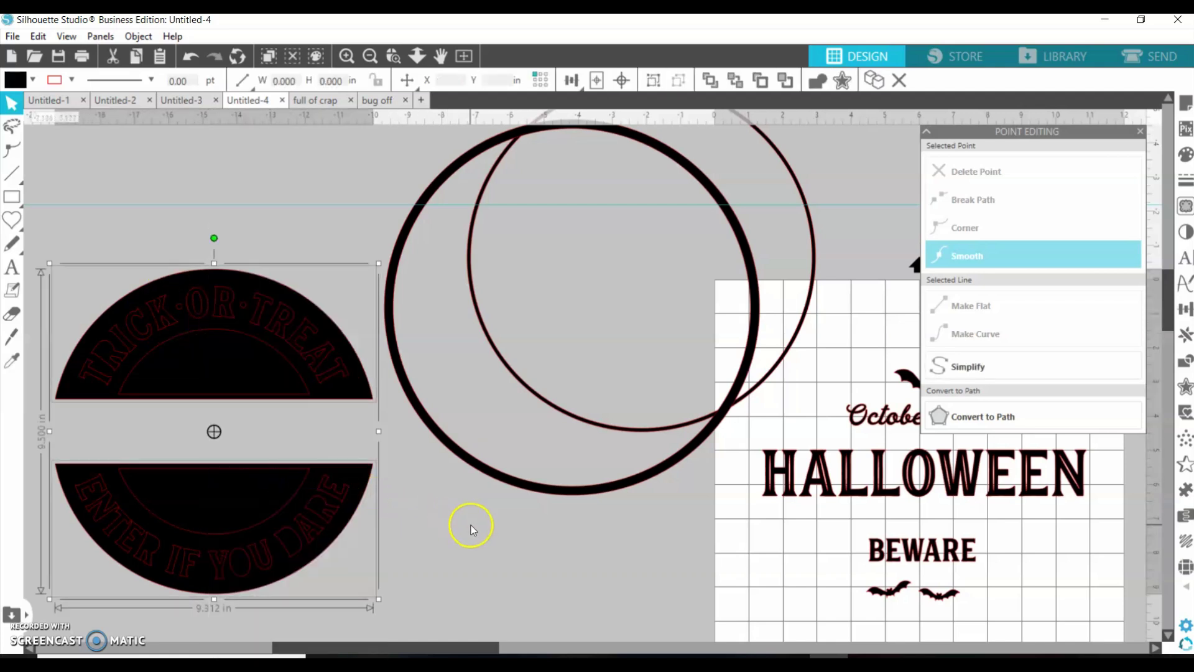
{"action": "left_click_drag", "start_coordinate": [187, 347], "coordinate": [511, 301]}
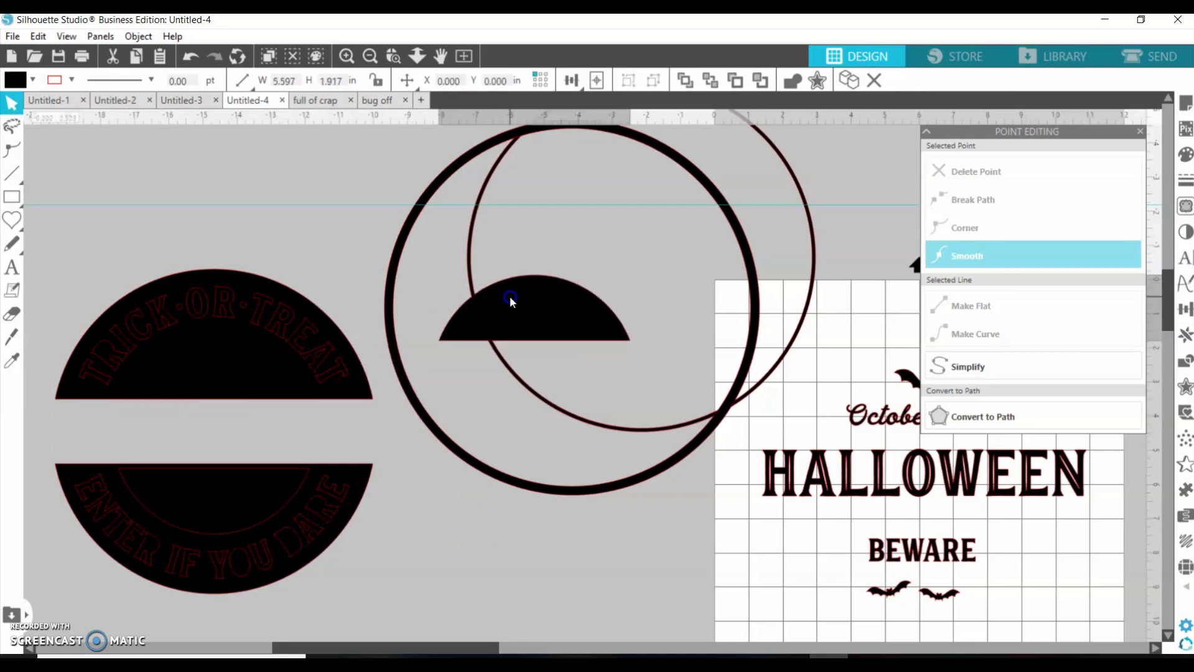
{"action": "left_click_drag", "start_coordinate": [234, 475], "coordinate": [427, 376]}
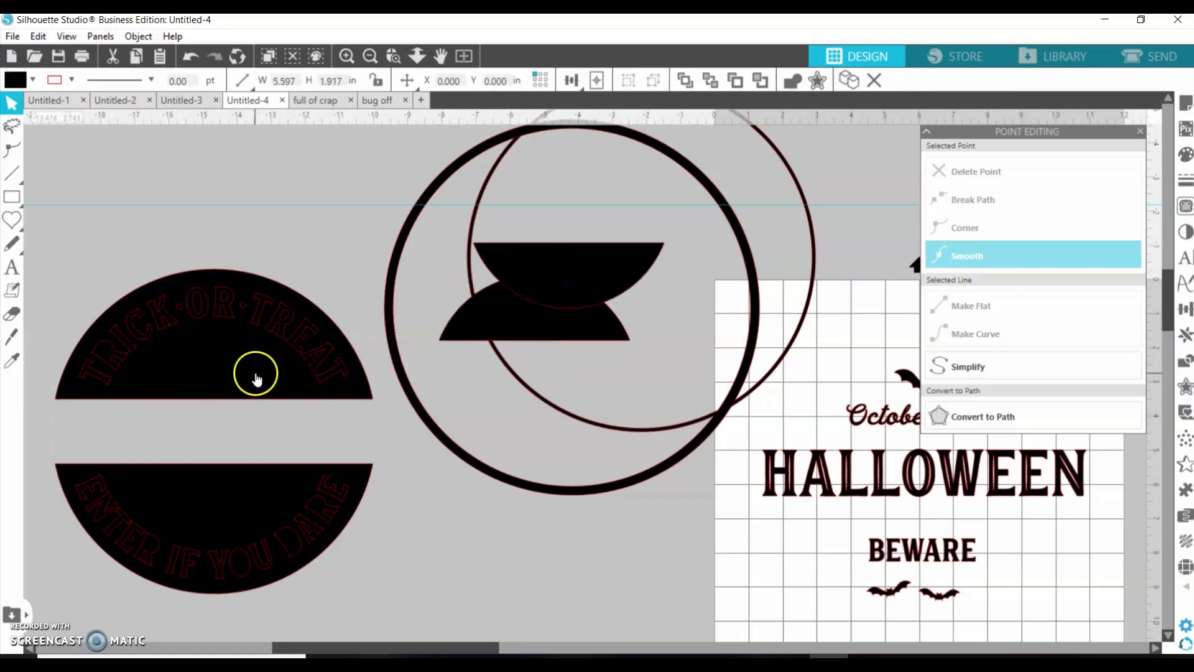
{"action": "left_click_drag", "start_coordinate": [256, 378], "coordinate": [558, 313]}
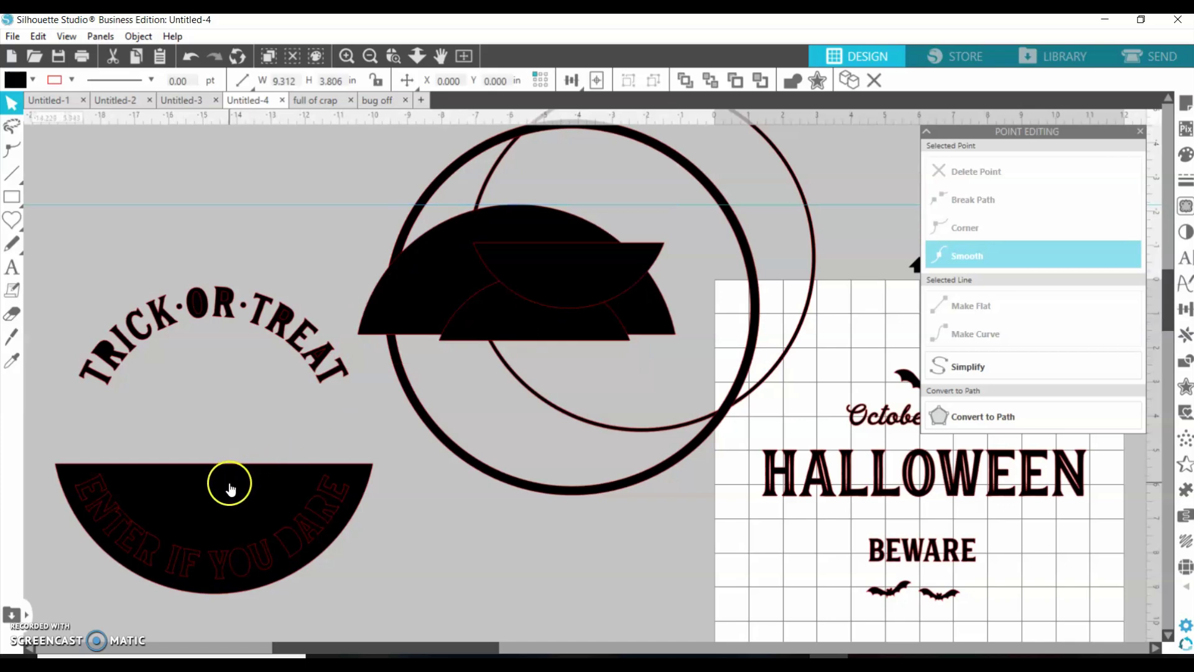
{"action": "left_click_drag", "start_coordinate": [229, 488], "coordinate": [542, 355]}
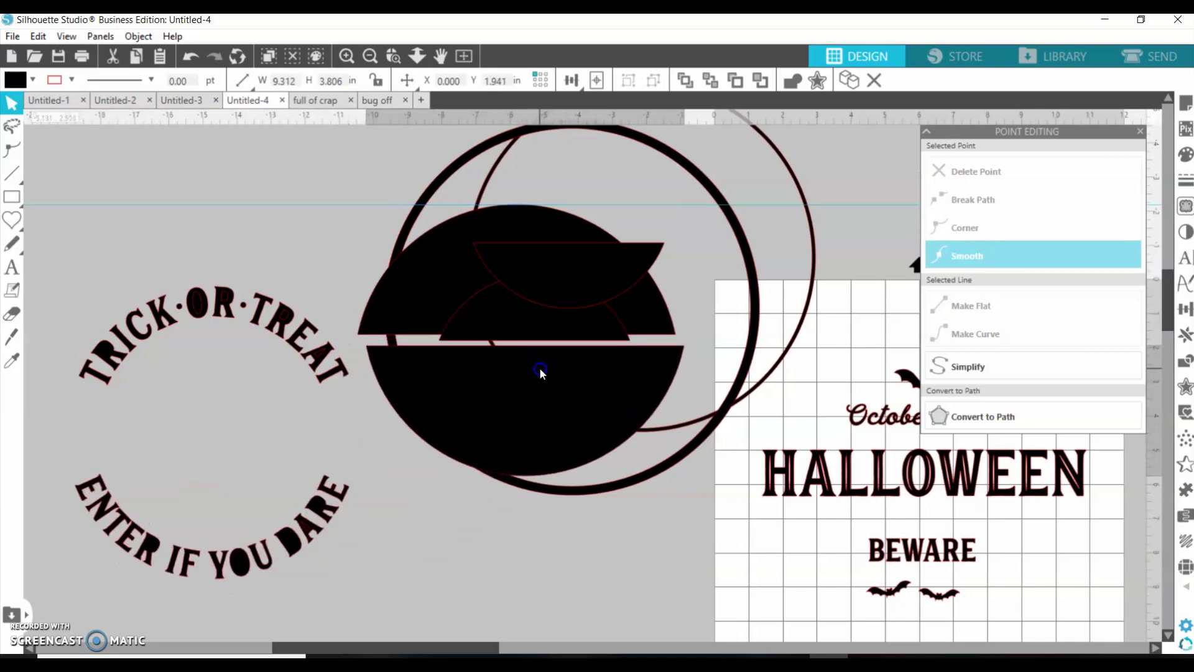
Step: Reposition the two black half-discs inside the big circle and marquee-select the curved lettering
{"action": "left_click", "coordinate": [533, 471]}
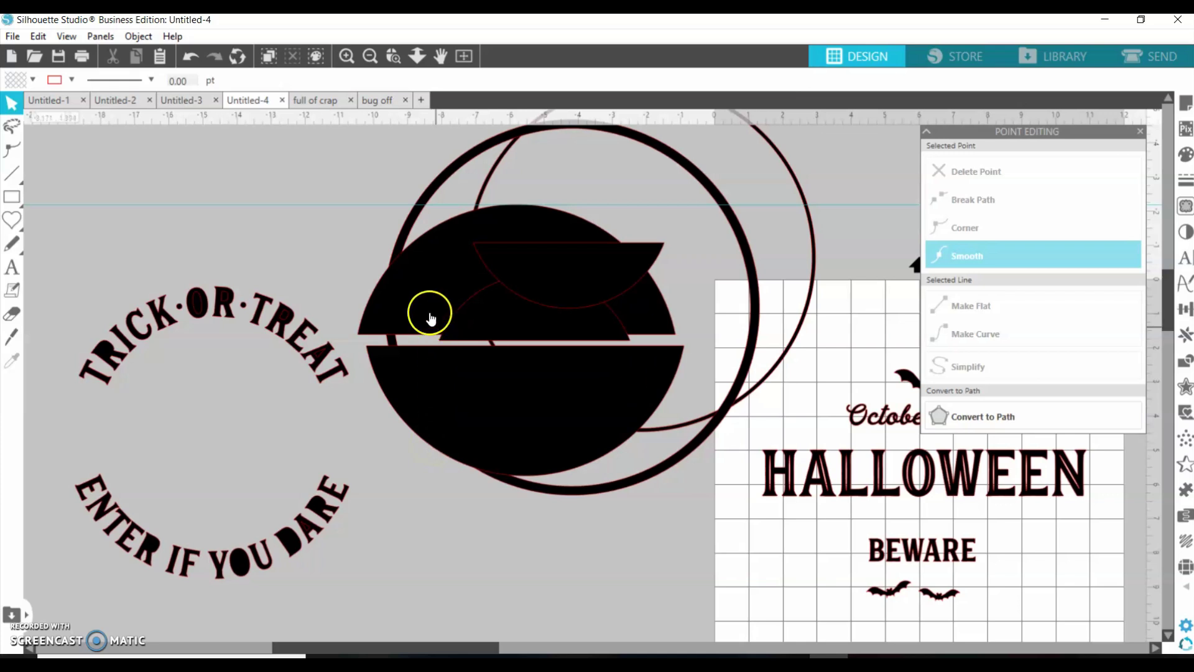
{"action": "left_click_drag", "start_coordinate": [426, 314], "coordinate": [497, 270]}
{"action": "left_click_drag", "start_coordinate": [454, 381], "coordinate": [497, 345]}
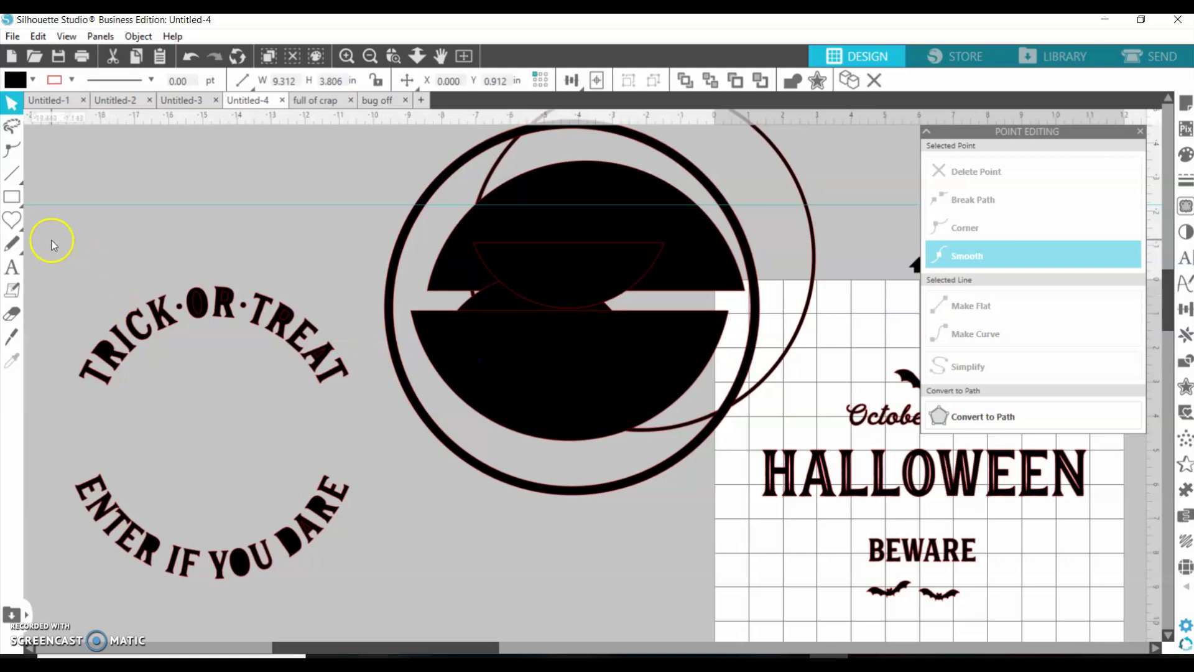
{"action": "left_click_drag", "start_coordinate": [51, 245], "coordinate": [362, 543]}
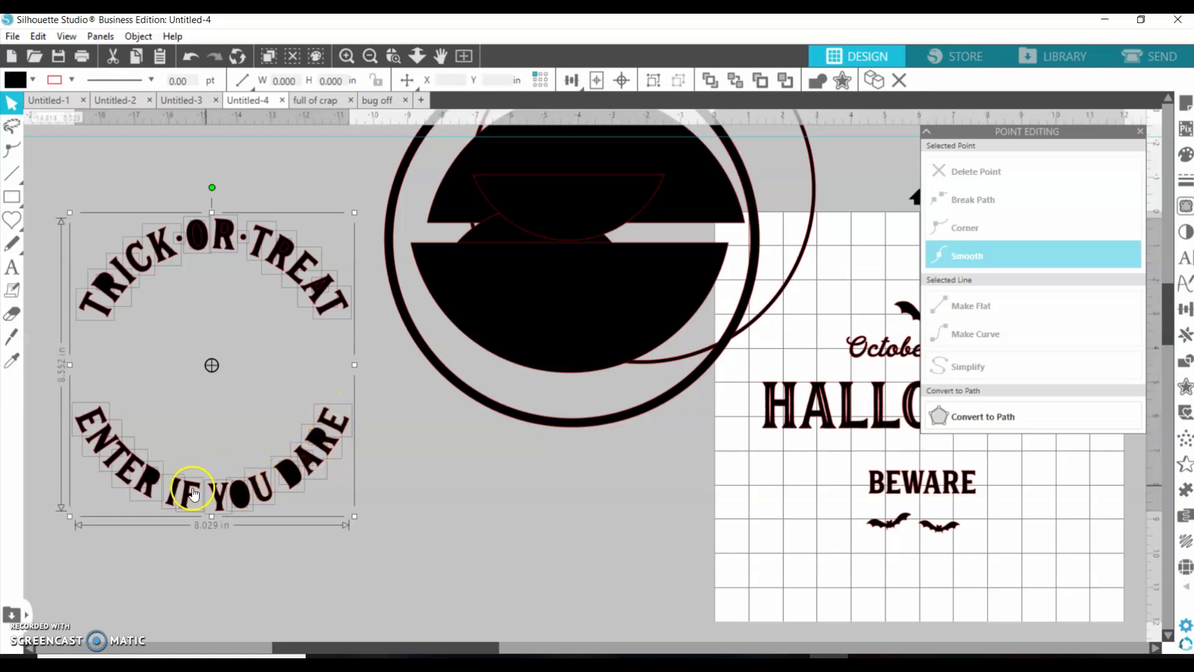
Step: Group the curved TRICK·OR·TREAT and ENTER IF YOU DARE lettering and centre it on the mat
{"action": "right_click", "coordinate": [93, 439]}
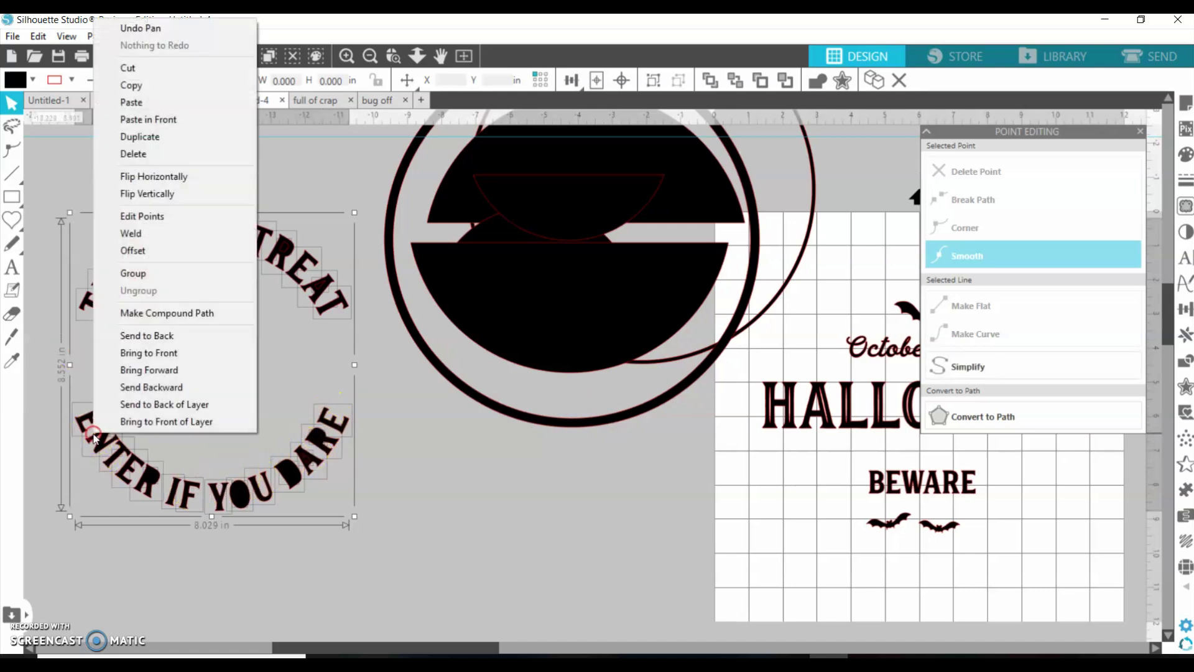
{"action": "left_click", "coordinate": [152, 275]}
{"action": "left_click_drag", "start_coordinate": [156, 261], "coordinate": [792, 327]}
{"action": "left_click_drag", "start_coordinate": [389, 653], "coordinate": [563, 653]}
{"action": "left_click_drag", "start_coordinate": [433, 313], "coordinate": [851, 267]}
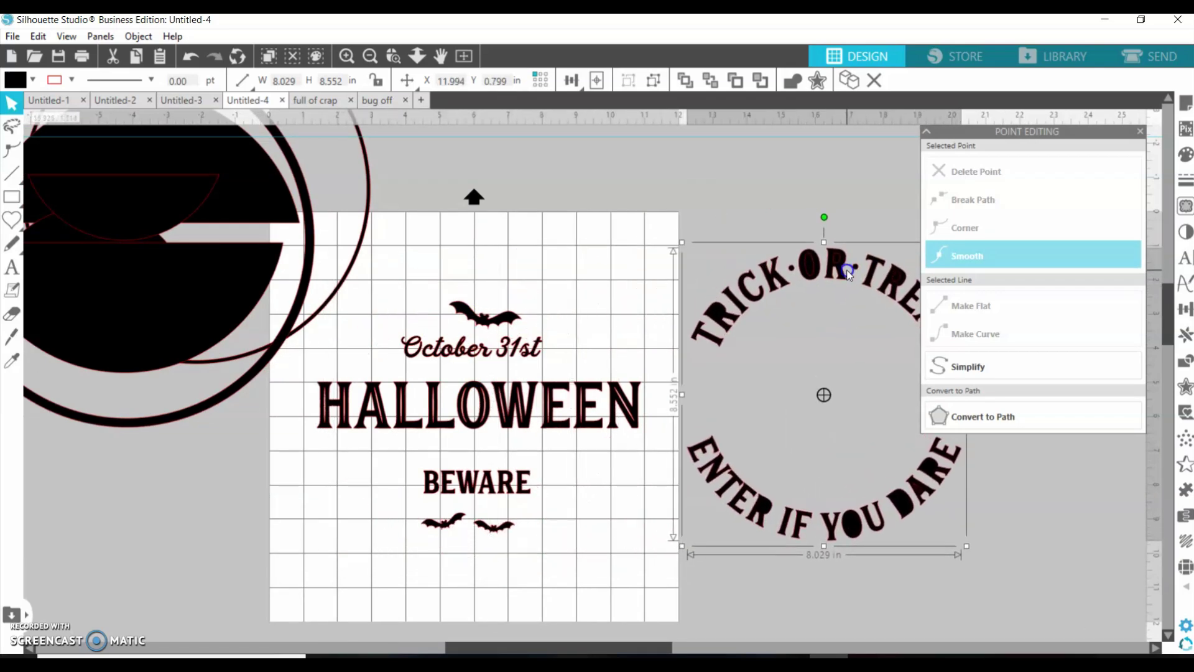
Step: Ungroup the HALLOWEEN text into separate letters
{"action": "left_click", "coordinate": [456, 423]}
{"action": "mouse_move", "coordinate": [456, 423]}
{"action": "left_mouse_down"}
{"action": "mouse_move", "coordinate": [445, 458]}
{"action": "mouse_move", "coordinate": [456, 420]}
{"action": "left_mouse_up"}
{"action": "right_click", "coordinate": [454, 421]}
{"action": "left_click", "coordinate": [498, 478]}
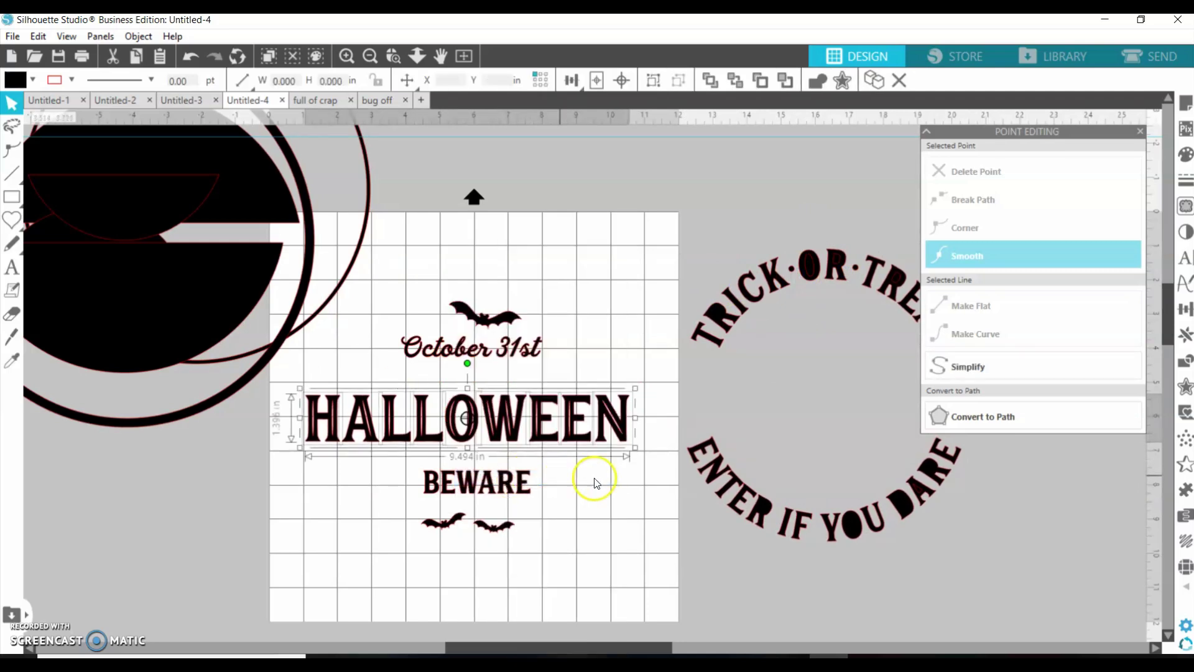
Step: Pull the E, N, E and W of HALLOWEEN up above the word and shift October 31st
{"action": "left_click_drag", "start_coordinate": [570, 413], "coordinate": [584, 309]}
{"action": "left_click_drag", "start_coordinate": [608, 419], "coordinate": [619, 321]}
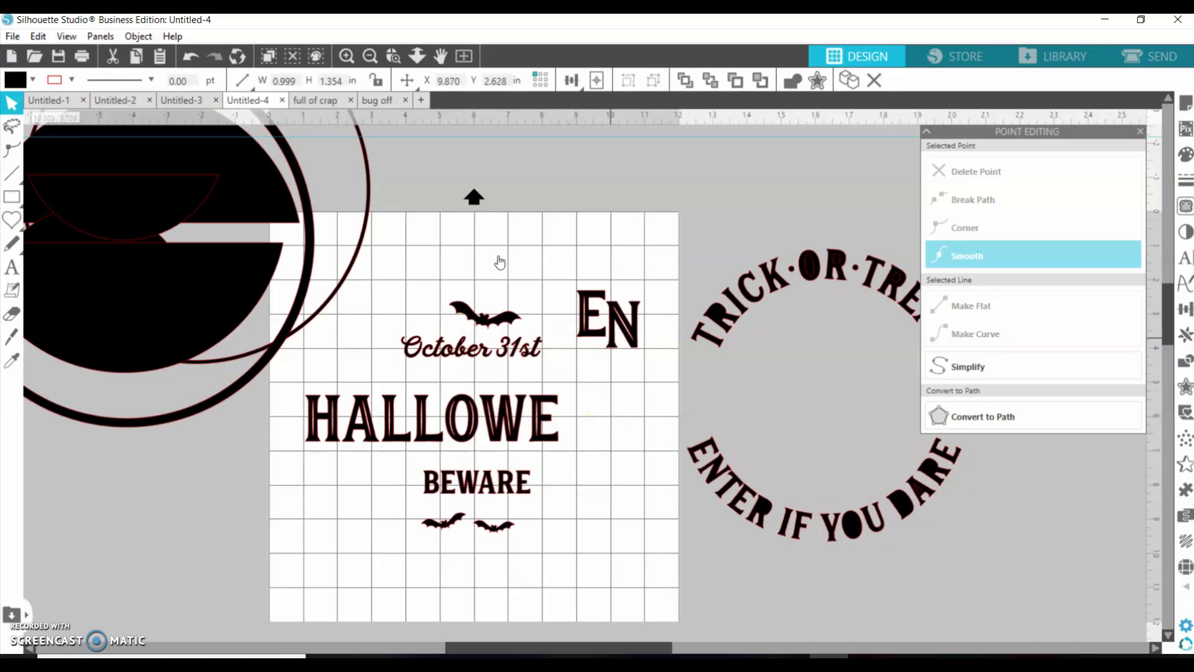
{"action": "left_click_drag", "start_coordinate": [543, 420], "coordinate": [562, 316]}
{"action": "left_click_drag", "start_coordinate": [509, 426], "coordinate": [519, 272]}
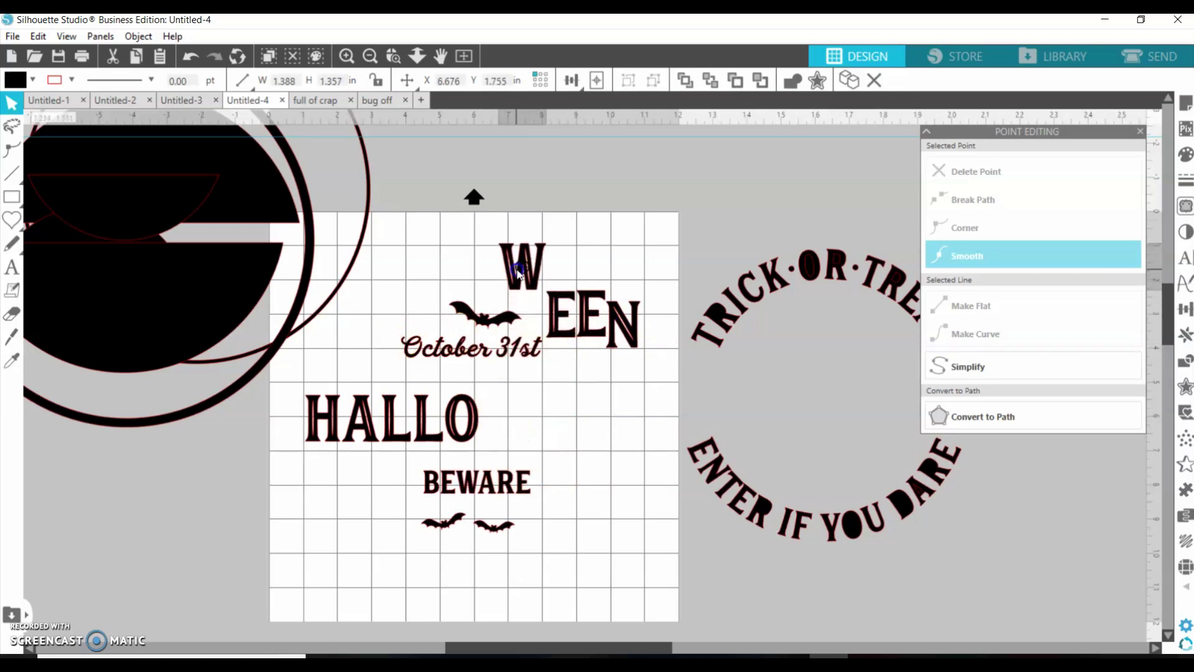
{"action": "left_click_drag", "start_coordinate": [560, 315], "coordinate": [498, 422]}
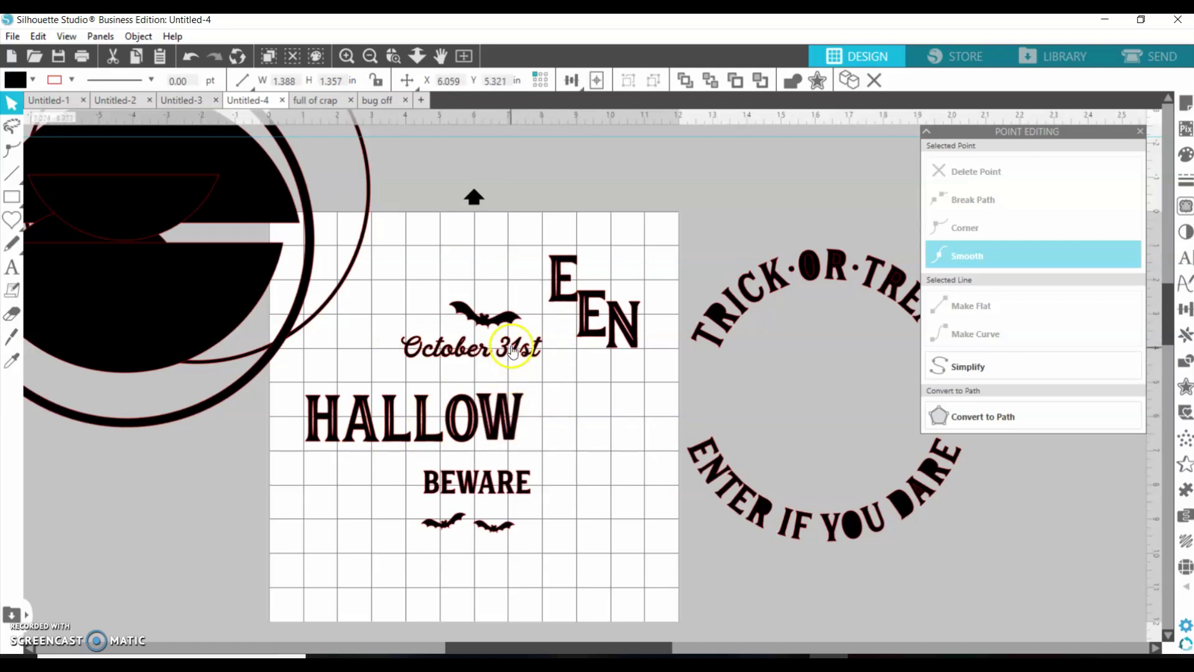
{"action": "left_click_drag", "start_coordinate": [512, 351], "coordinate": [521, 363]}
{"action": "left_click", "coordinate": [734, 363]}
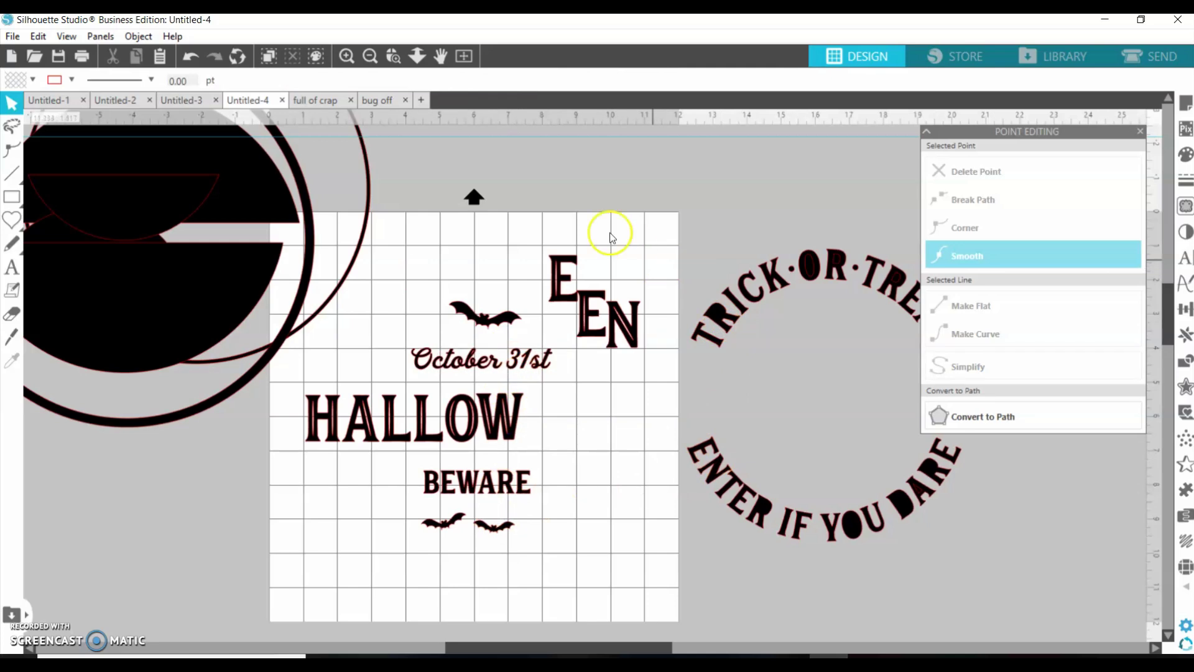
Step: Switch to the 'full of crap' document and release the lettering's compound path
{"action": "left_click", "coordinate": [336, 105]}
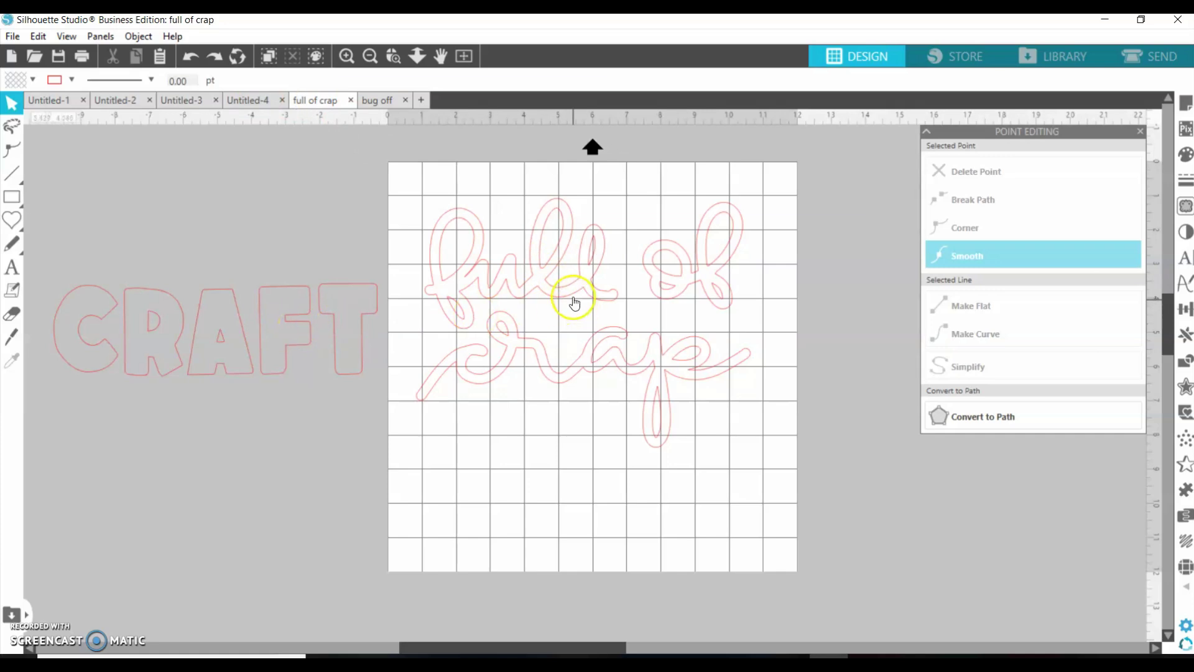
{"action": "left_click", "coordinate": [573, 295]}
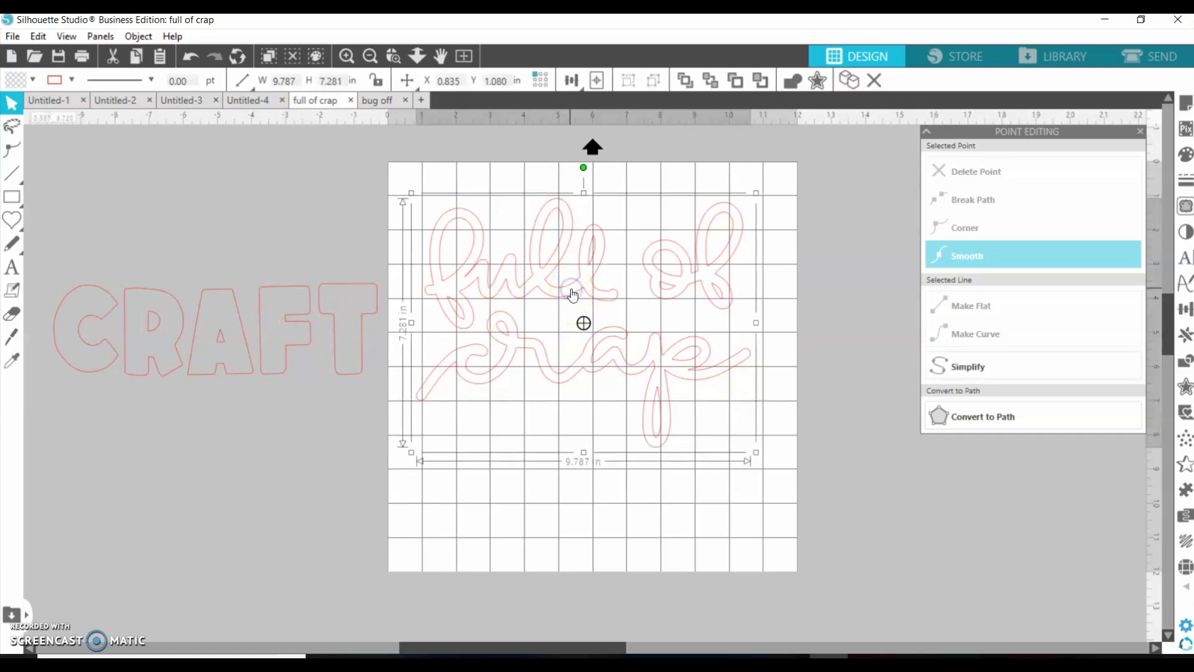
{"action": "right_click", "coordinate": [571, 293]}
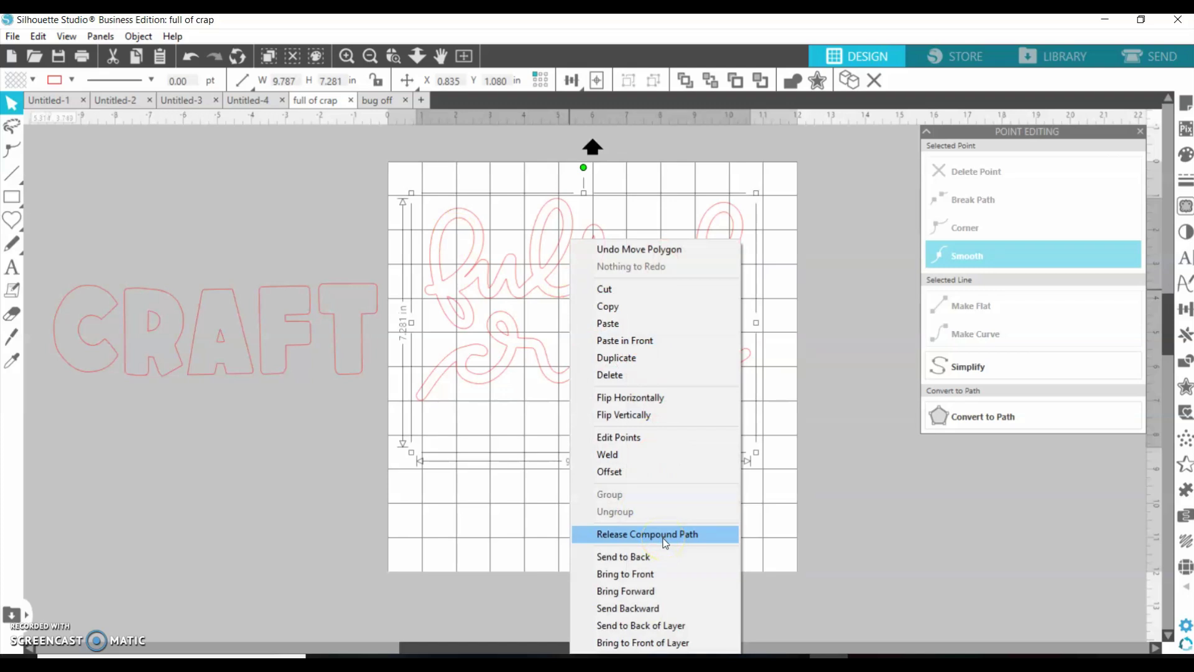
{"action": "left_click", "coordinate": [665, 535]}
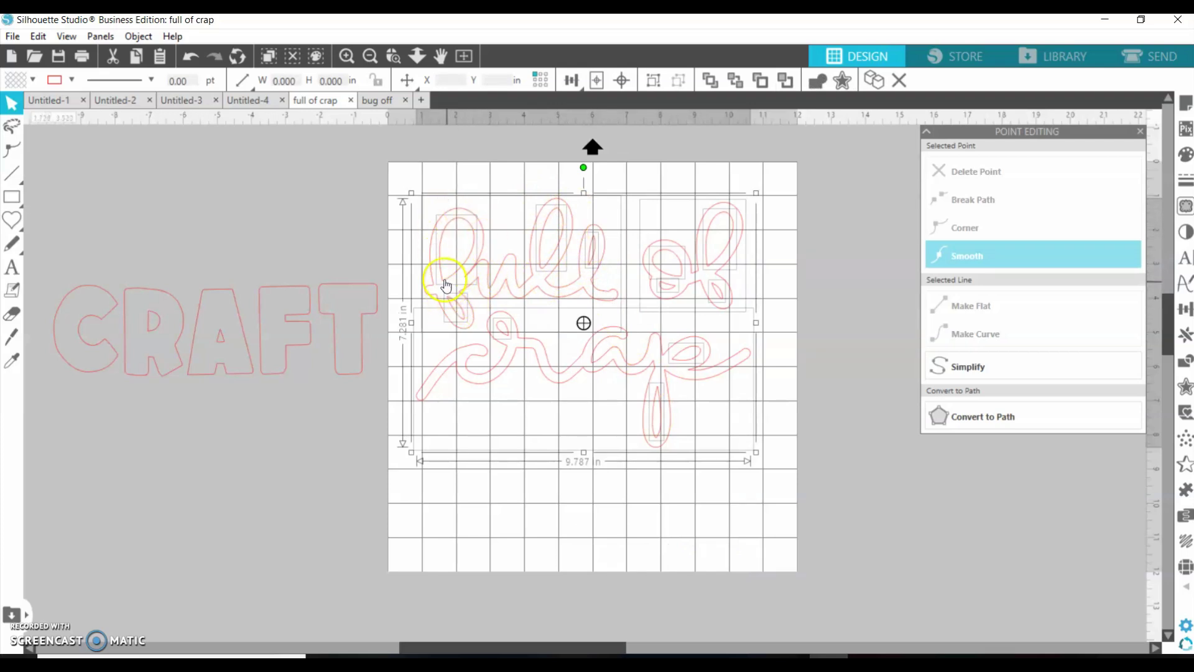
Step: Group all pieces of 'crap' together and move the word down the mat
{"action": "left_click", "coordinate": [785, 492]}
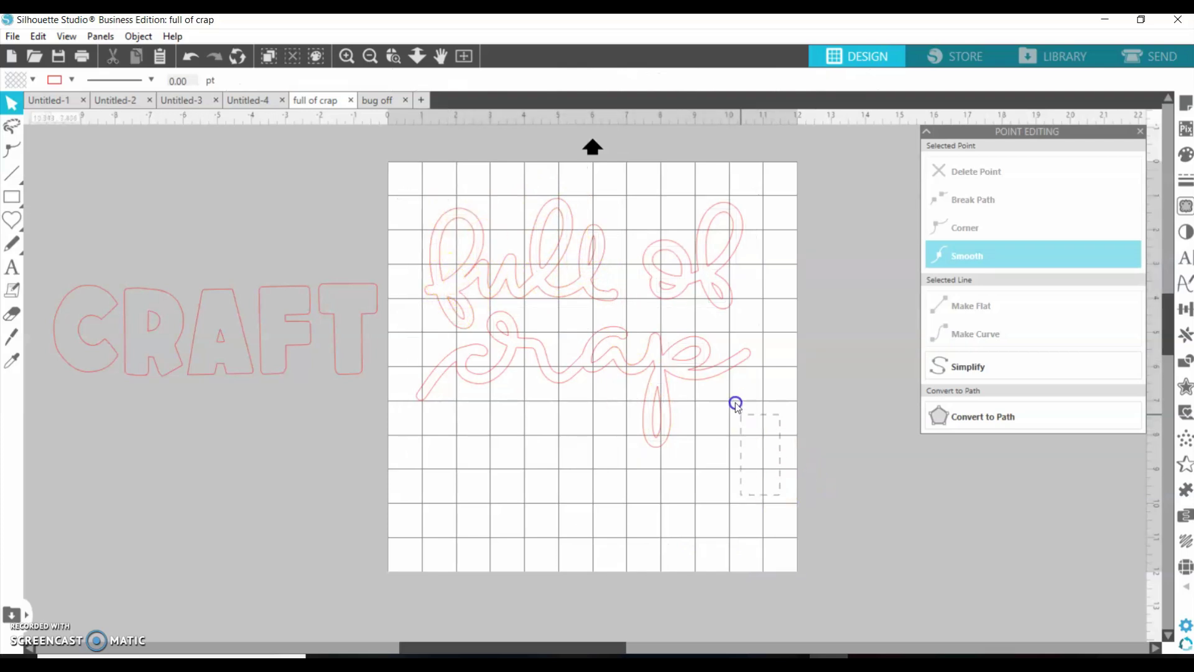
{"action": "left_click_drag", "start_coordinate": [736, 405], "coordinate": [623, 342]}
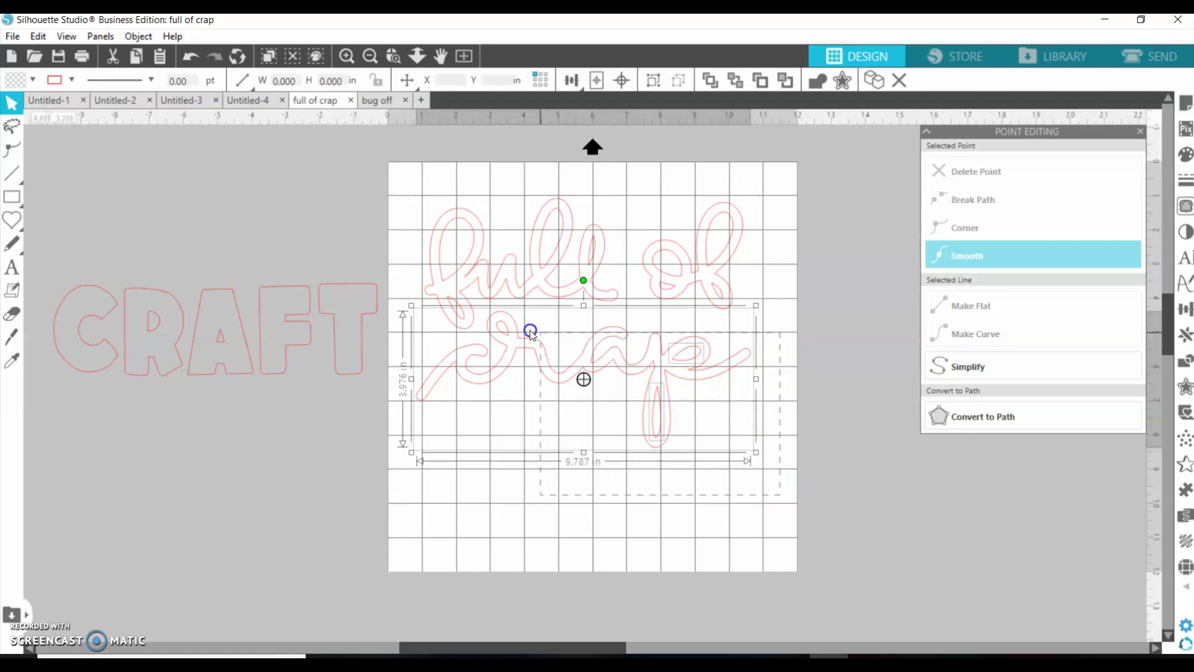
{"action": "left_click_drag", "start_coordinate": [530, 333], "coordinate": [504, 328]}
{"action": "right_click", "coordinate": [497, 330]}
{"action": "left_click", "coordinate": [548, 491]}
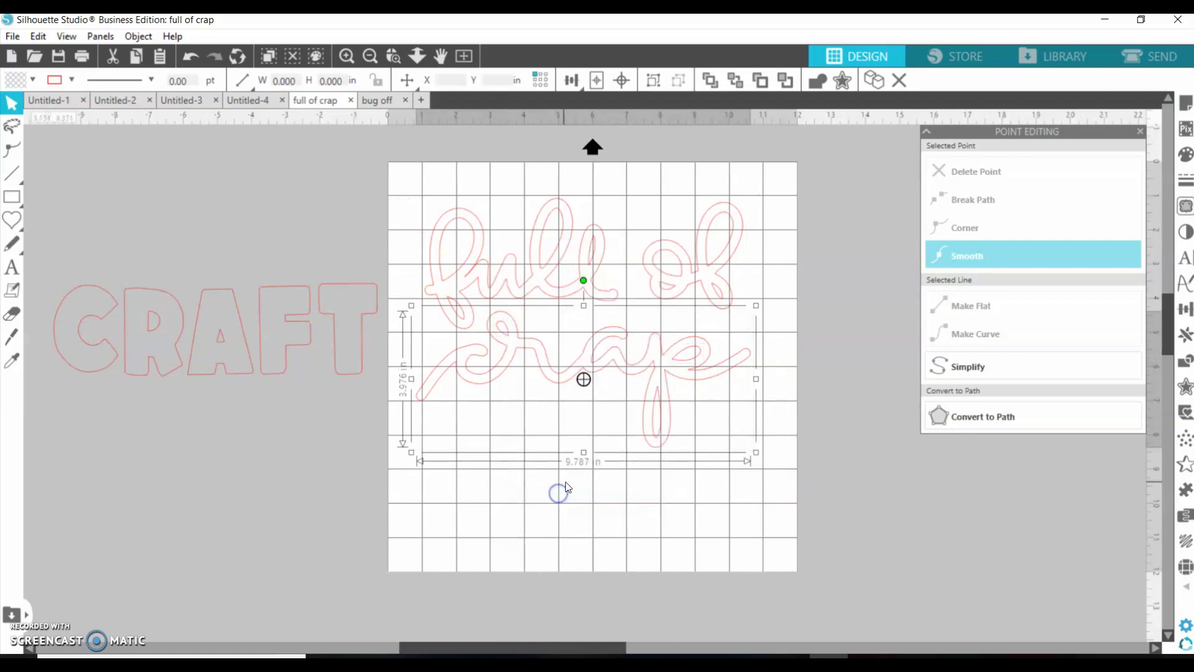
{"action": "left_click", "coordinate": [563, 429]}
{"action": "left_click_drag", "start_coordinate": [570, 372], "coordinate": [651, 461]}
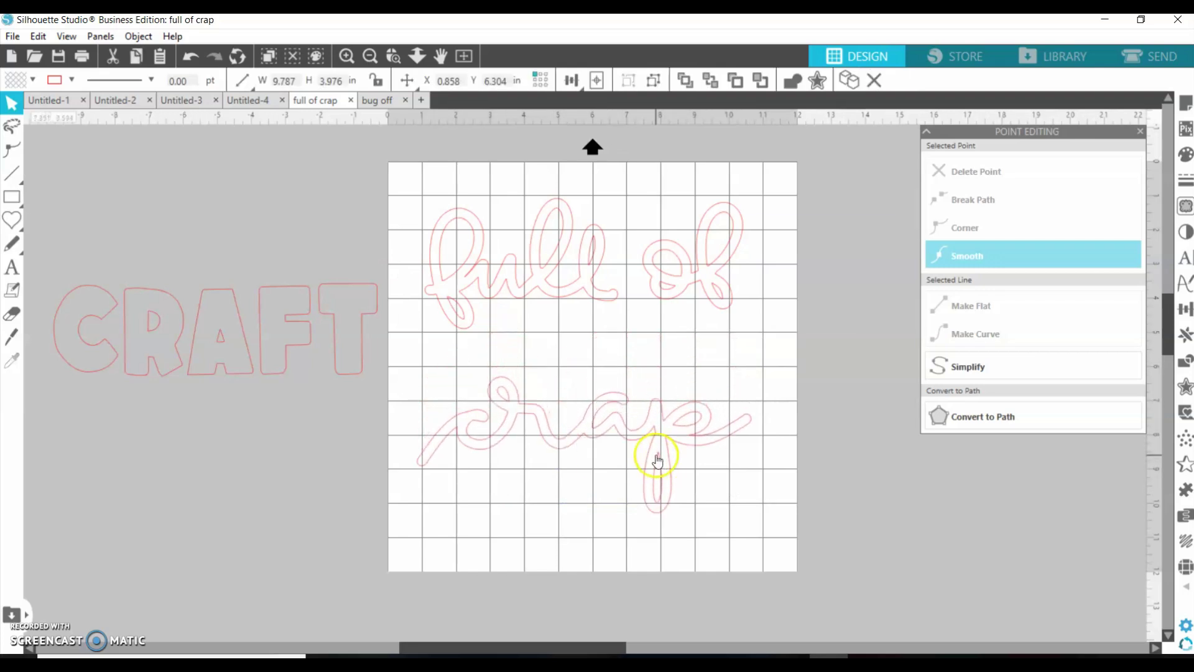
Step: Try moving the 'of' pieces beside 'crap', then undo those moves
{"action": "left_click", "coordinate": [659, 298]}
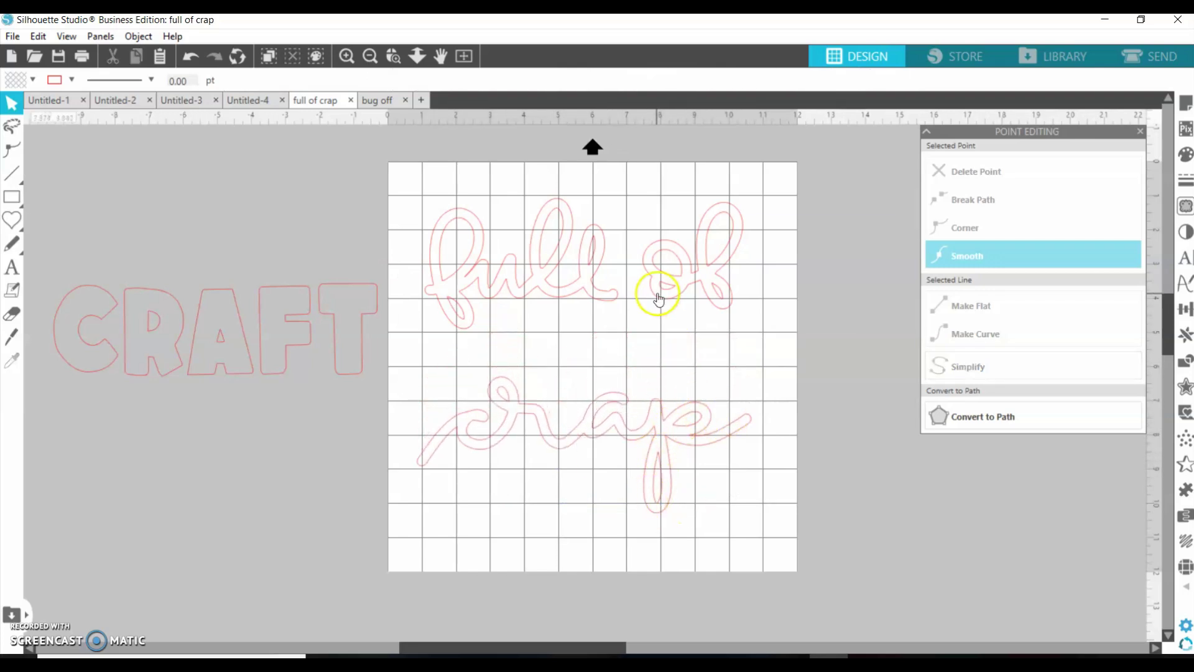
{"action": "left_click_drag", "start_coordinate": [703, 285], "coordinate": [727, 388]}
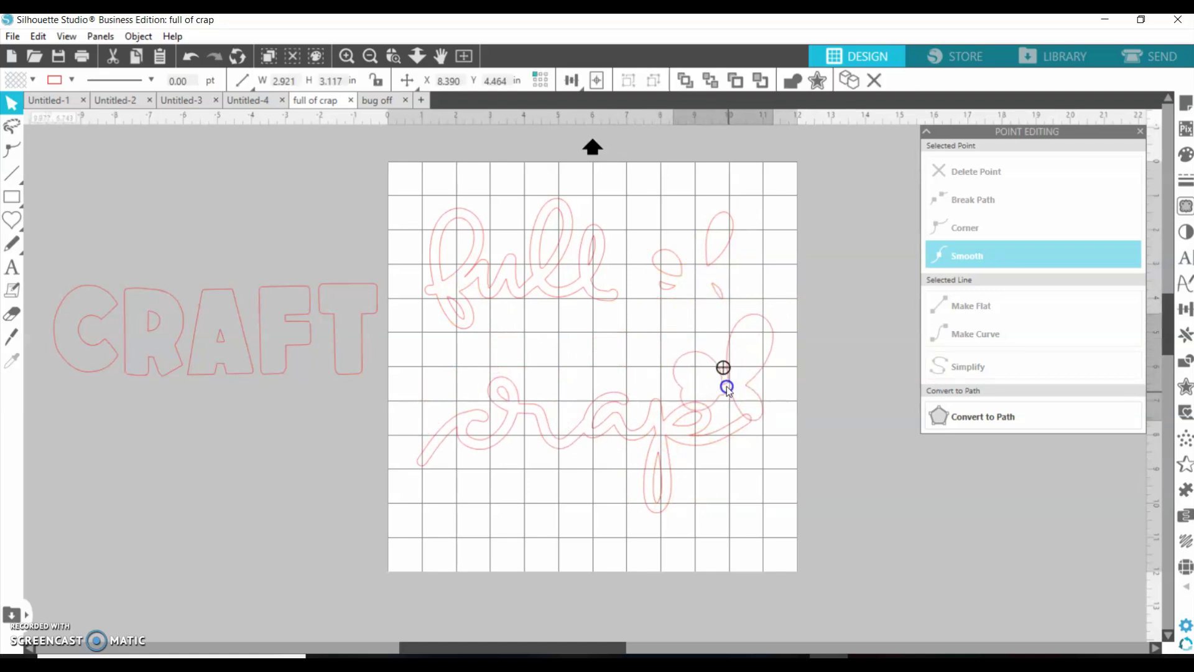
{"action": "left_click_drag", "start_coordinate": [680, 267], "coordinate": [709, 382]}
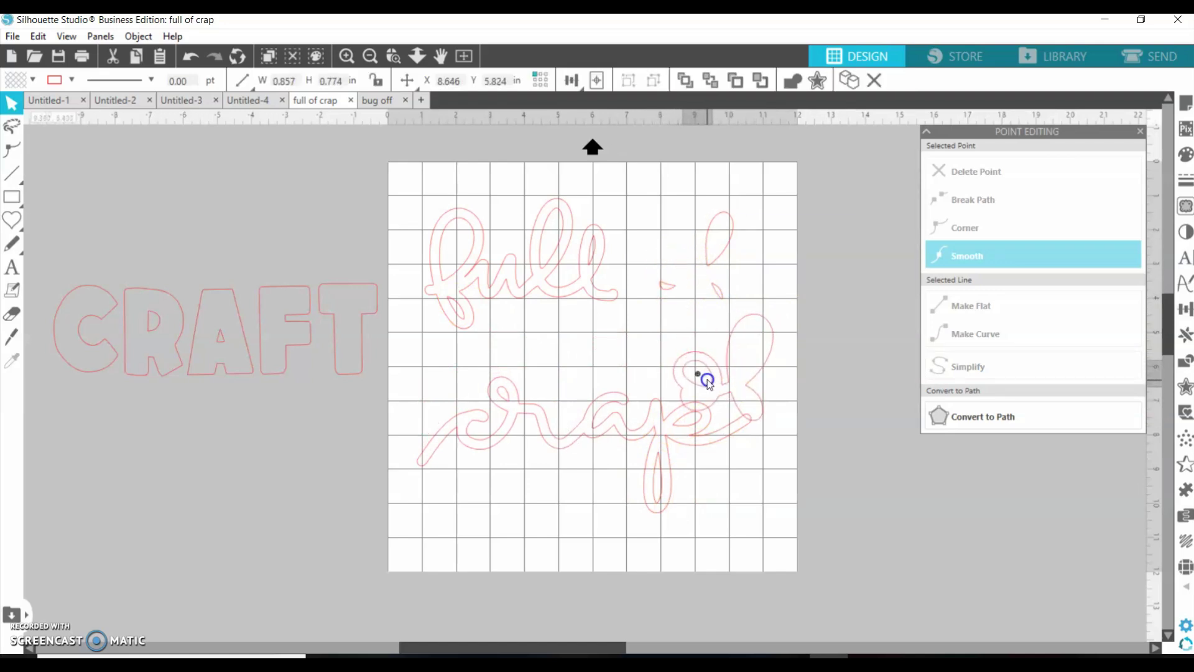
{"action": "left_click_drag", "start_coordinate": [666, 288], "coordinate": [701, 402]}
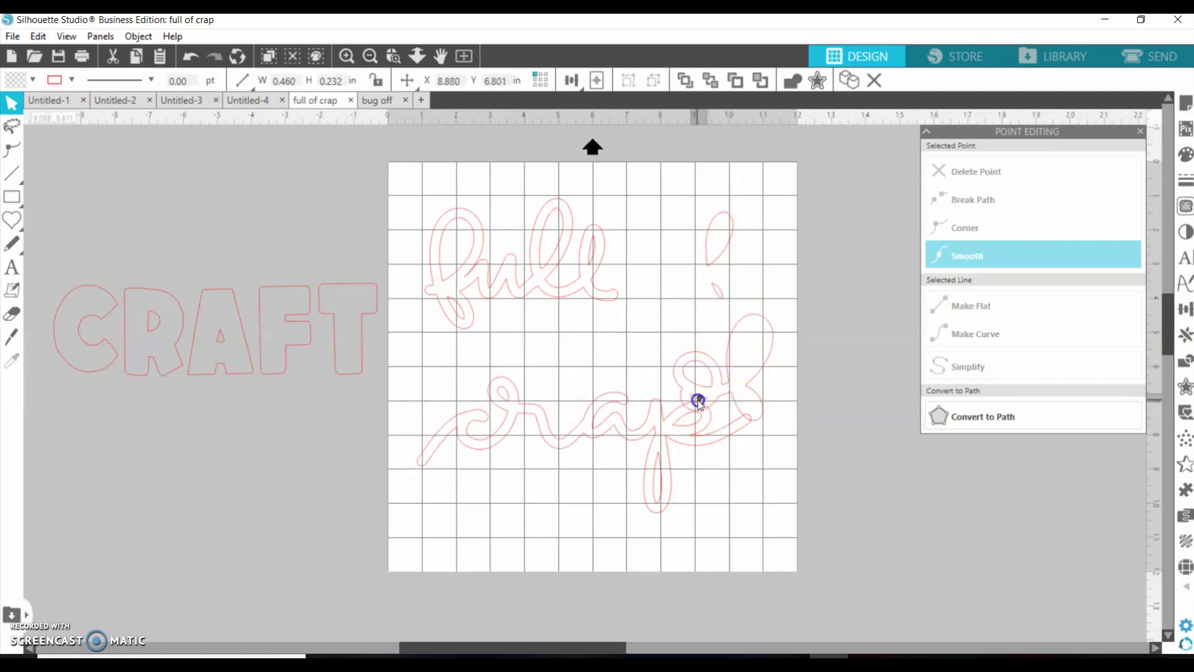
{"action": "left_click_drag", "start_coordinate": [715, 266], "coordinate": [754, 346]}
{"action": "left_click", "coordinate": [690, 275]}
{"action": "left_click", "coordinate": [161, 58]}
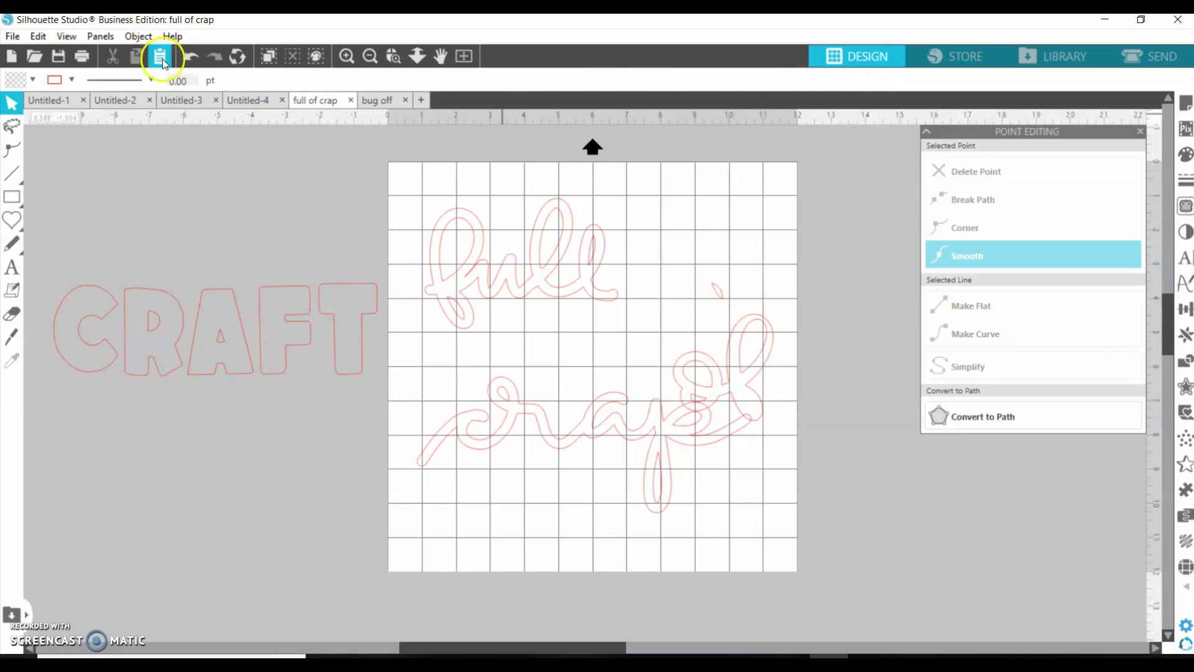
{"action": "left_click", "coordinate": [188, 59]}
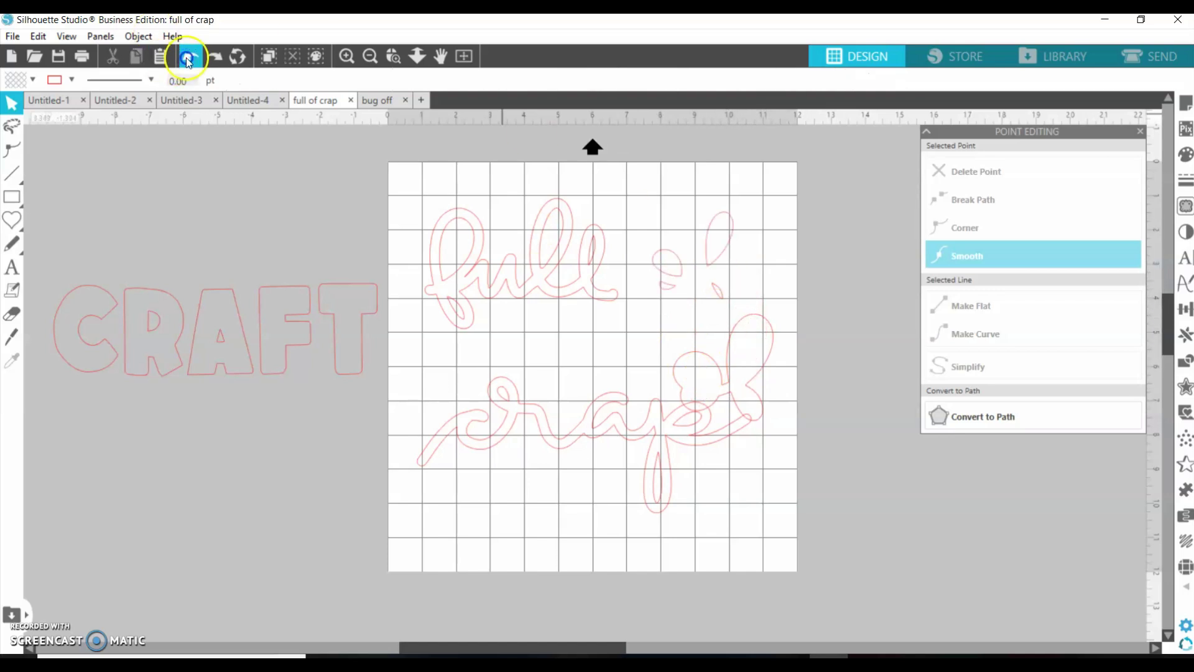
{"action": "left_click", "coordinate": [188, 59]}
Step: Group the 'full of' pieces and nudge both word groups into final position
{"action": "left_click_drag", "start_coordinate": [629, 160], "coordinate": [755, 347]}
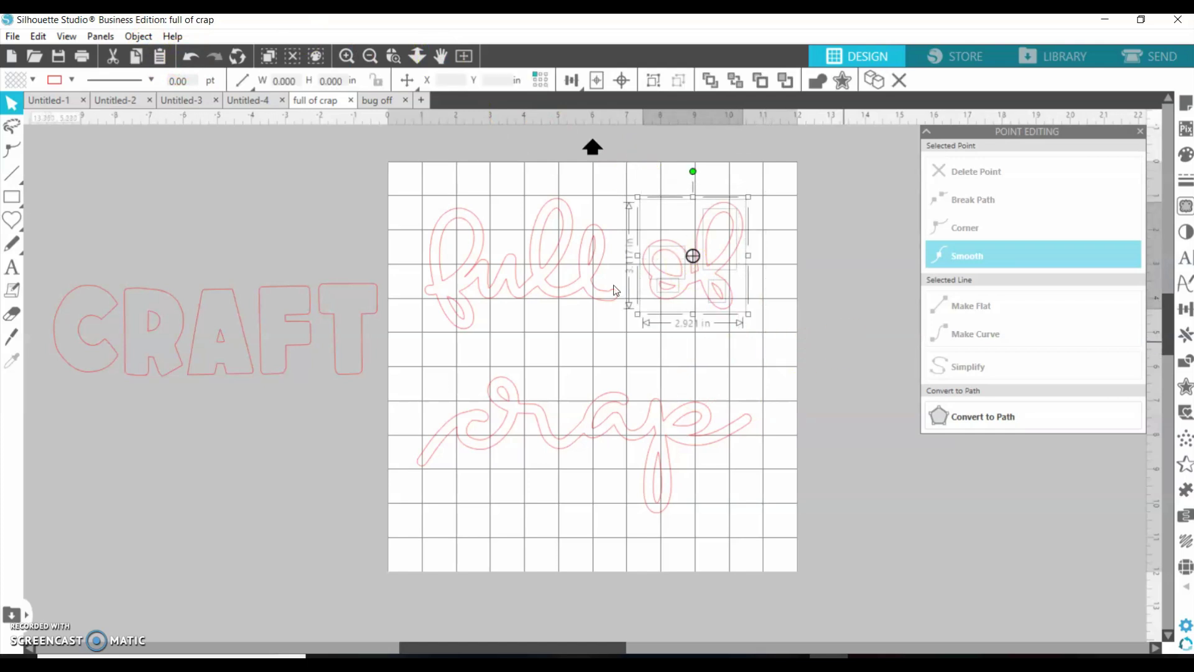
{"action": "left_click_drag", "start_coordinate": [845, 341], "coordinate": [402, 180]}
{"action": "right_click", "coordinate": [539, 267]}
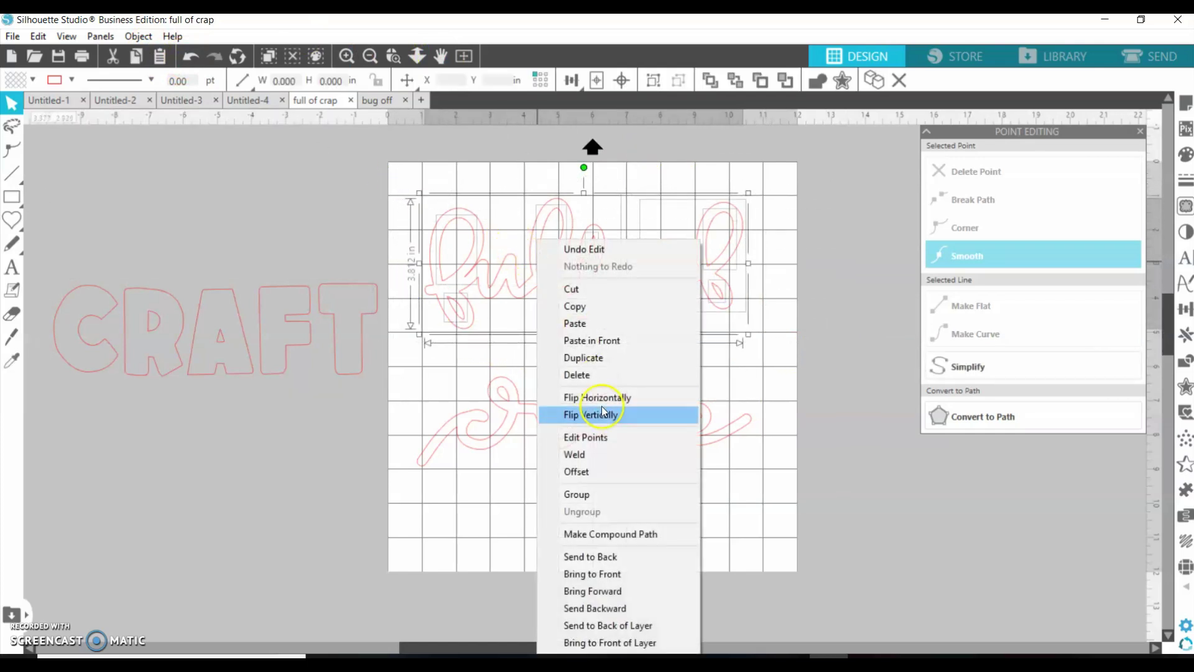
{"action": "left_click", "coordinate": [528, 487]}
{"action": "left_click", "coordinate": [790, 405]}
{"action": "mouse_move", "coordinate": [722, 303]}
{"action": "left_mouse_down"}
{"action": "mouse_move", "coordinate": [689, 264]}
{"action": "mouse_move", "coordinate": [722, 259]}
{"action": "mouse_move", "coordinate": [732, 294]}
{"action": "left_mouse_up"}
{"action": "mouse_move", "coordinate": [685, 420]}
{"action": "left_mouse_down"}
{"action": "mouse_move", "coordinate": [674, 435]}
{"action": "mouse_move", "coordinate": [696, 421]}
{"action": "mouse_move", "coordinate": [698, 433]}
{"action": "left_mouse_up"}
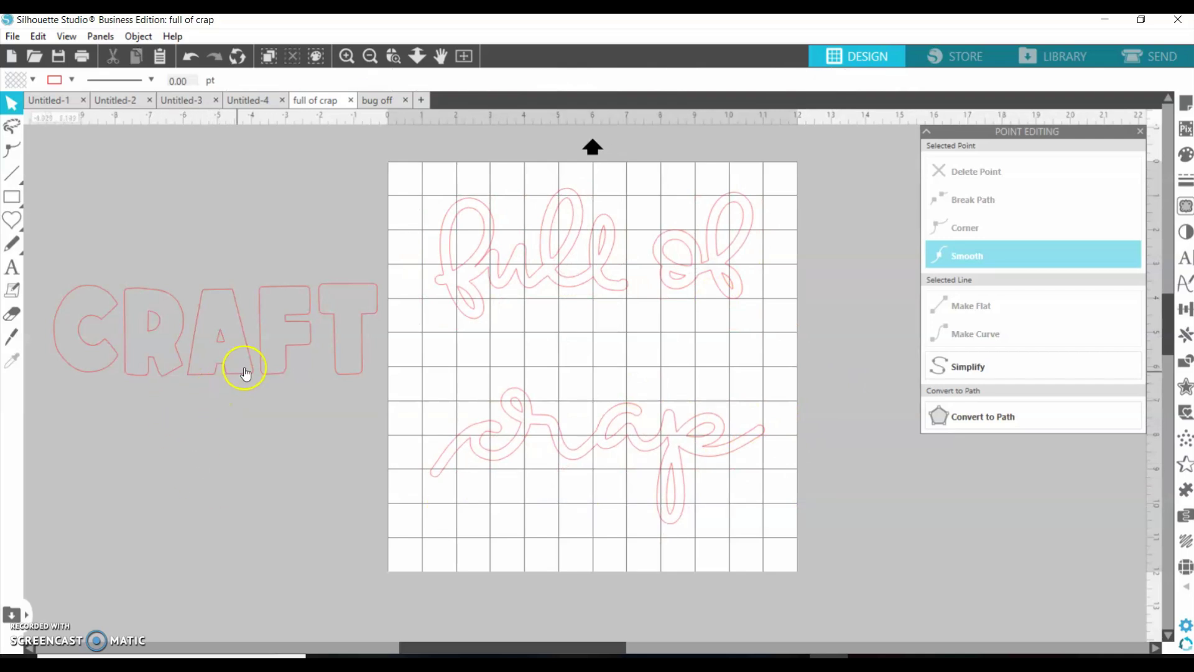
Step: Move CRAFT onto the mat between the words and release it into separate letter outlines
{"action": "left_click_drag", "start_coordinate": [245, 347], "coordinate": [637, 348]}
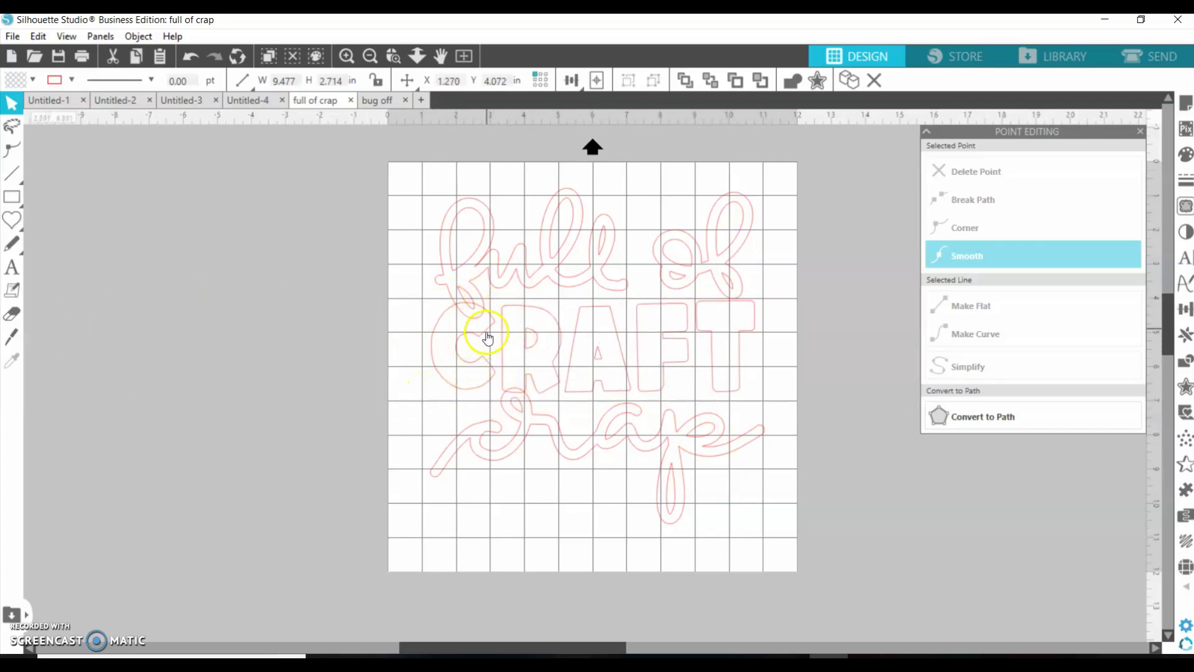
{"action": "right_click", "coordinate": [528, 325]}
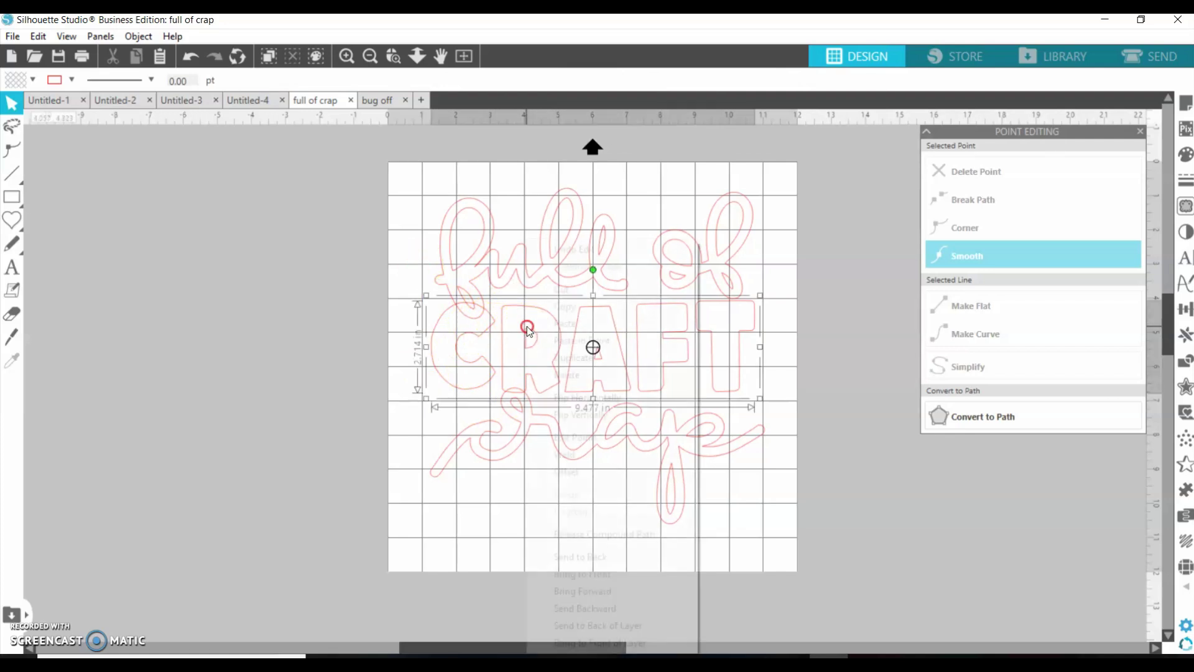
{"action": "left_click", "coordinate": [604, 534]}
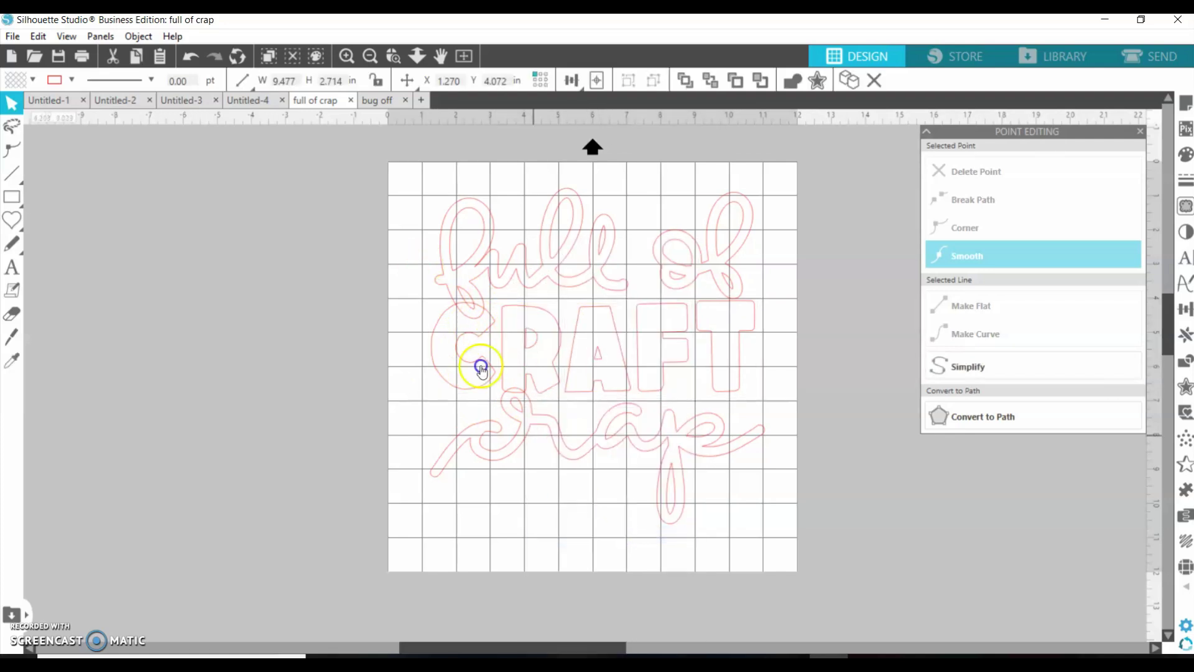
Step: Move C off the mat left and F and T off right, then group the A with its cutout
{"action": "left_click_drag", "start_coordinate": [472, 372], "coordinate": [320, 327]}
{"action": "left_click", "coordinate": [607, 352]}
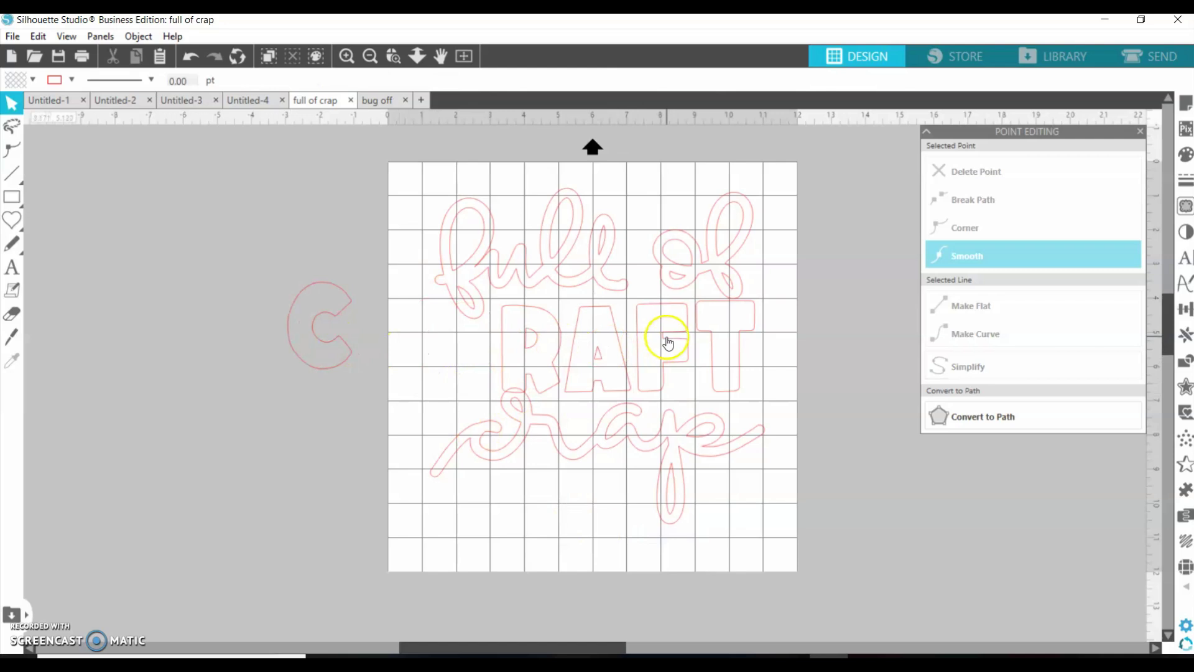
{"action": "left_click_drag", "start_coordinate": [668, 342], "coordinate": [832, 342]}
{"action": "left_click_drag", "start_coordinate": [740, 331], "coordinate": [905, 325]}
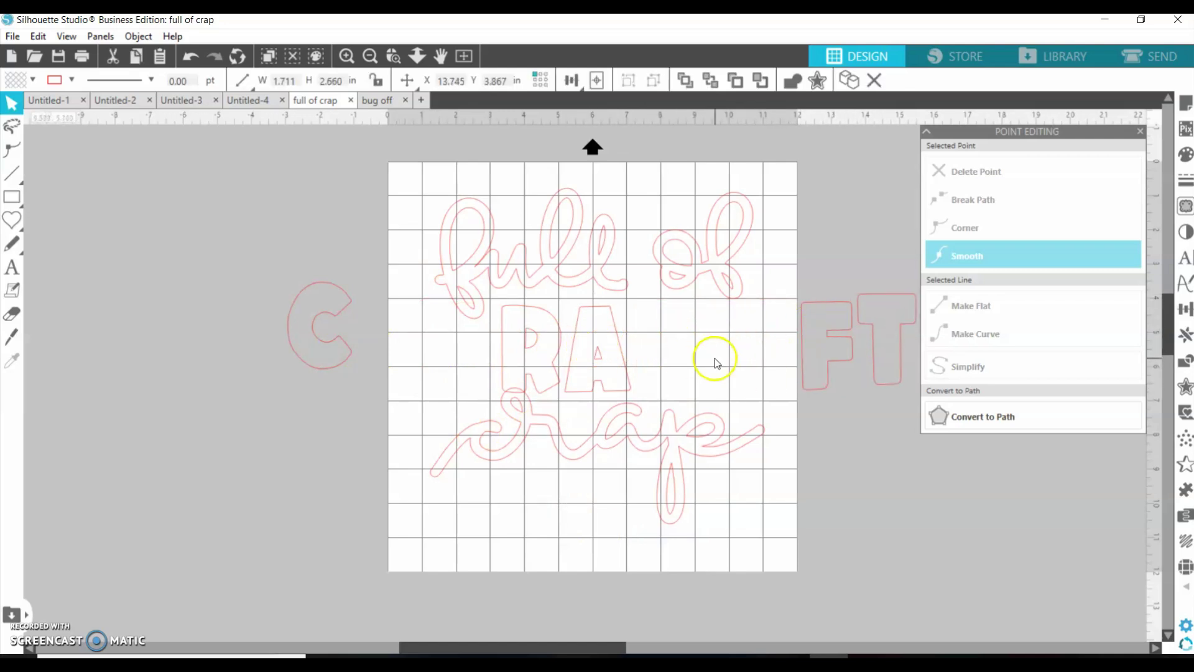
{"action": "left_click", "coordinate": [629, 379]}
{"action": "right_click", "coordinate": [583, 323]}
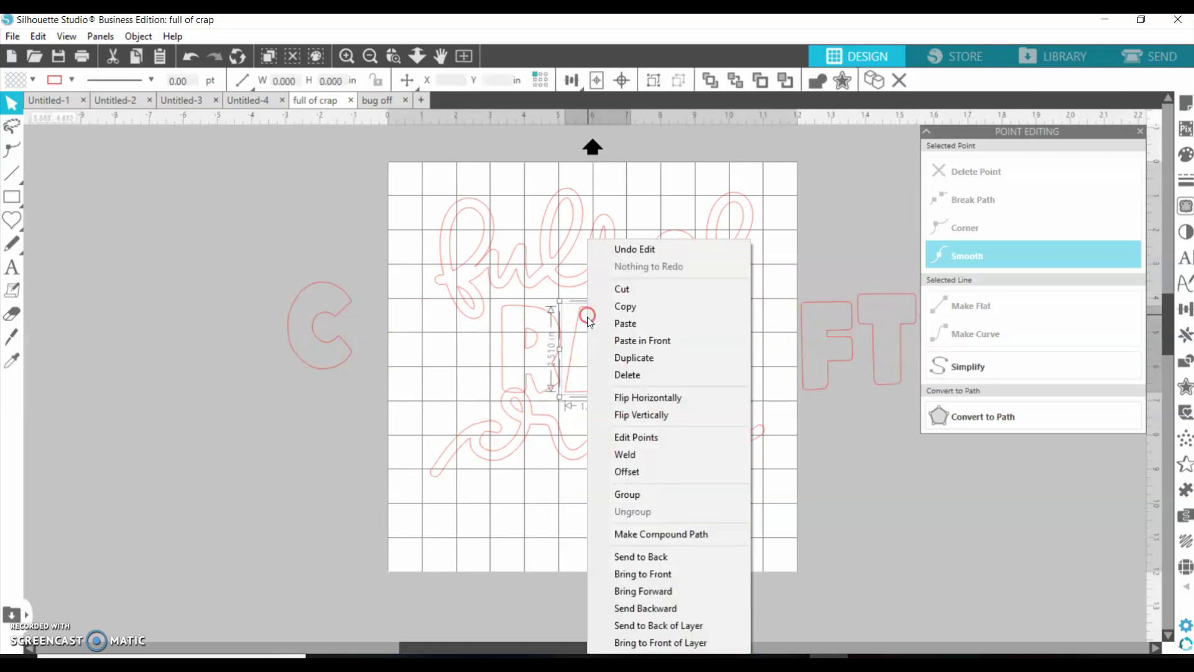
{"action": "left_click", "coordinate": [654, 502]}
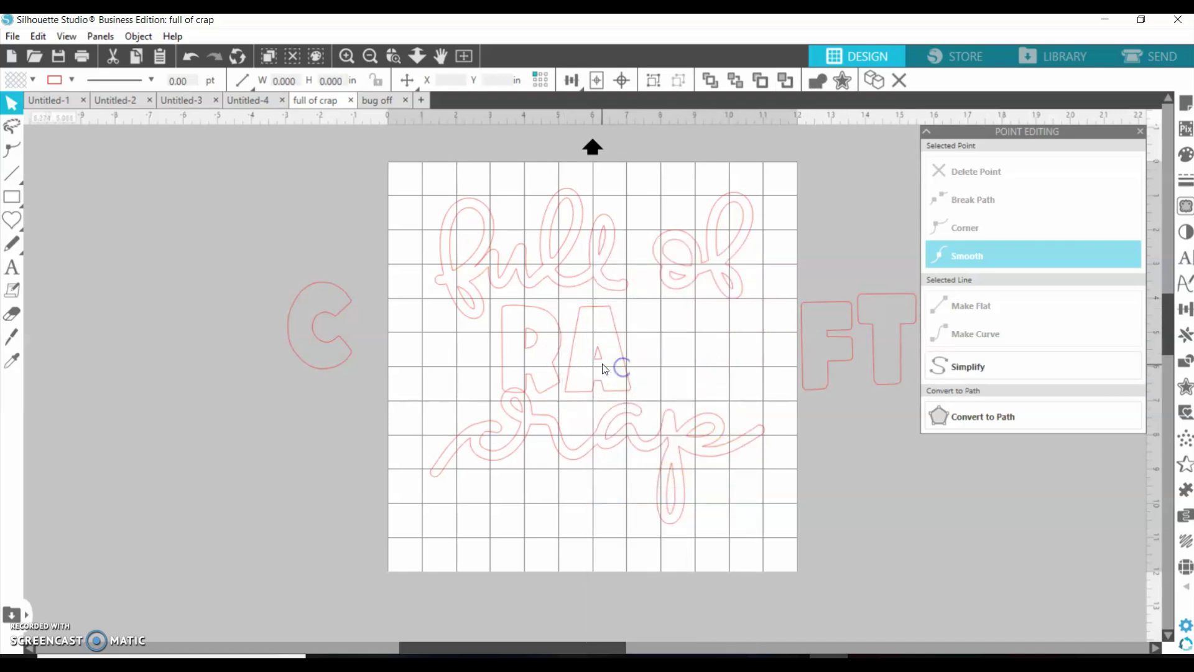